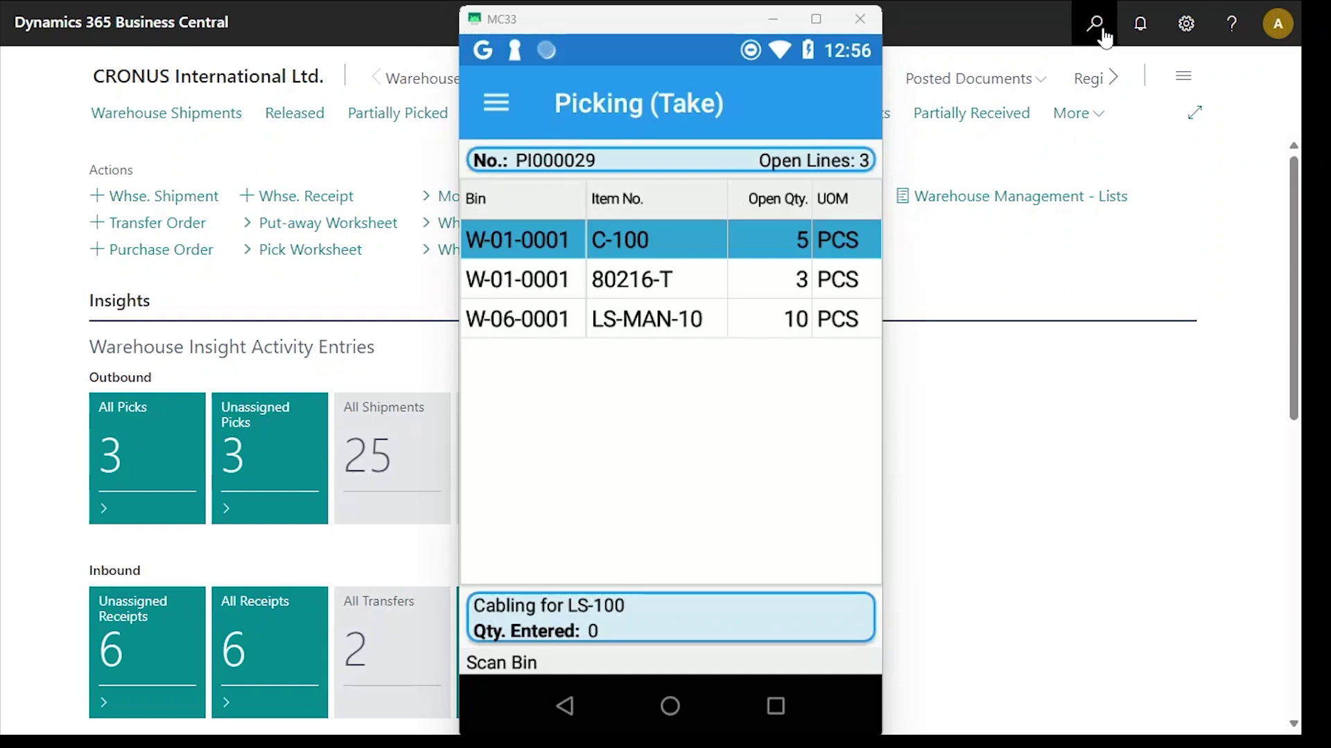
Find and open the Warehouse Insight Applications list through Tell Me
left_click(1096, 28)
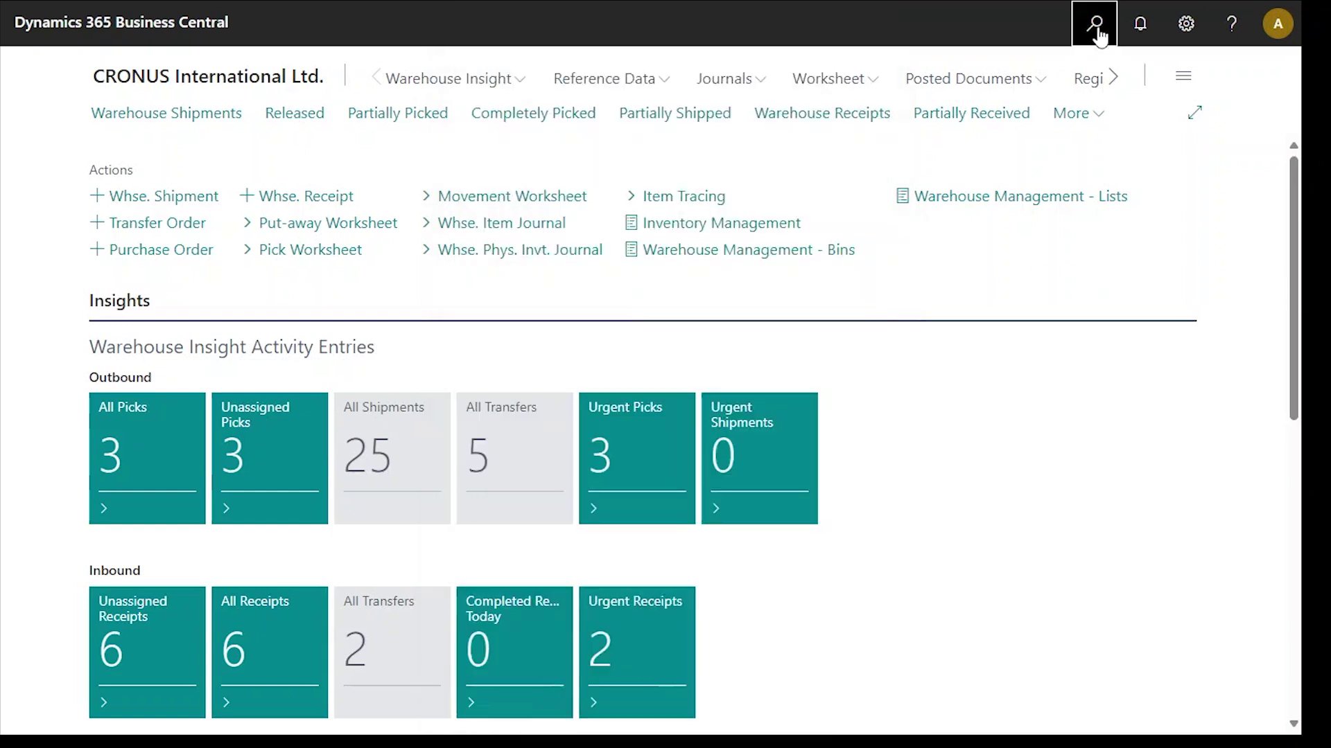
type("whi applica")
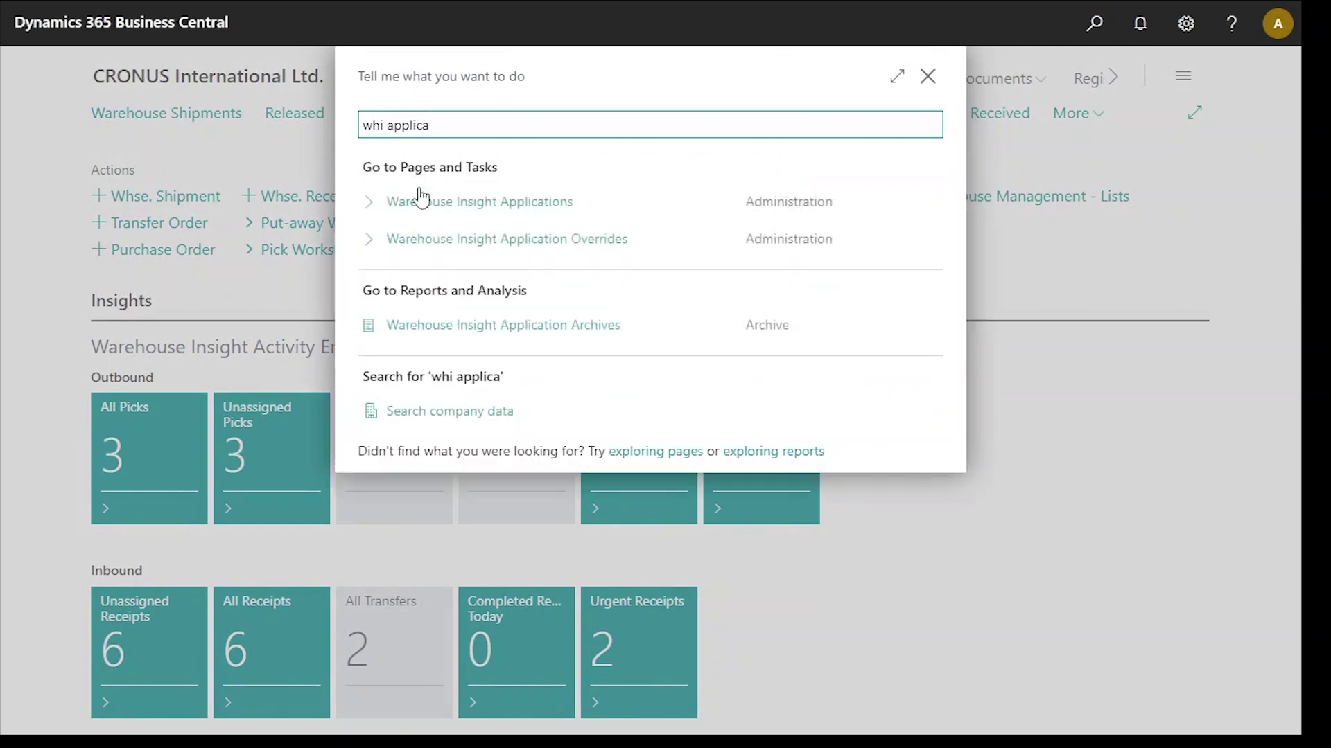
left_click(435, 202)
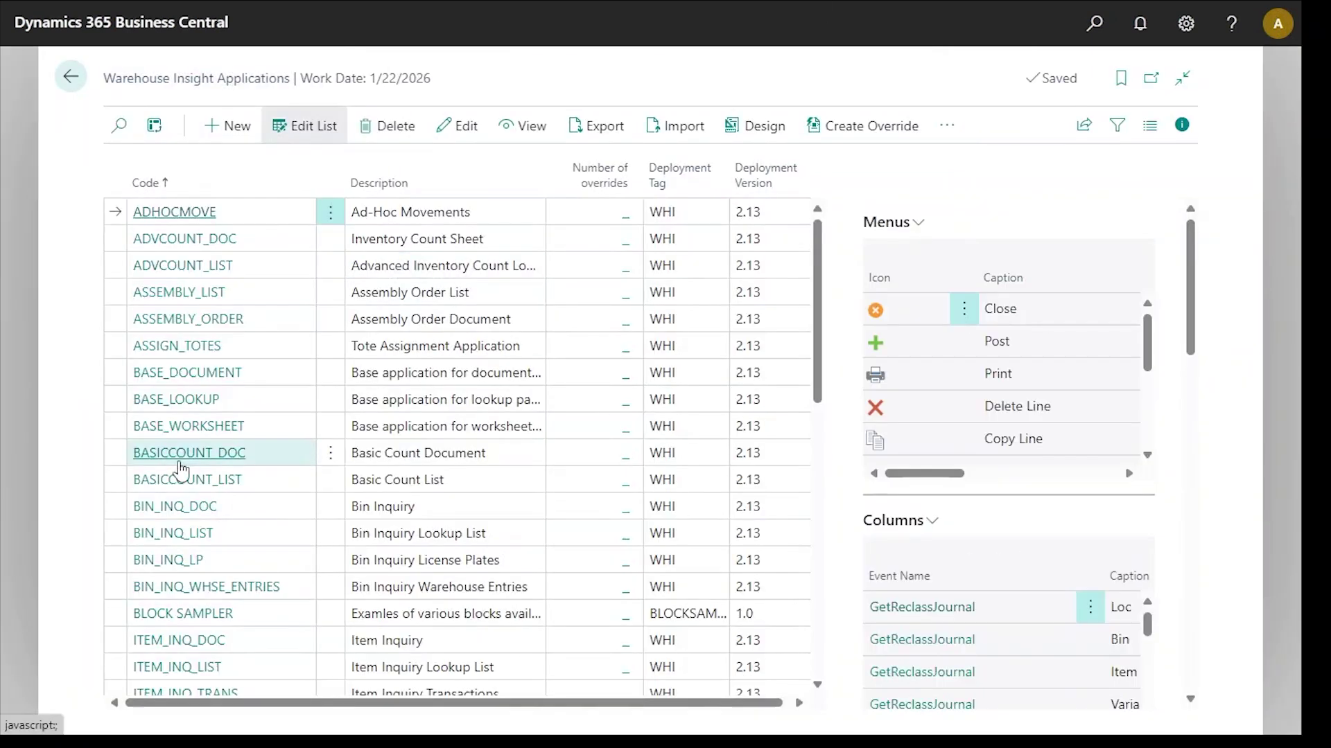
Open the full column configuration for the PICK_DOC application
scroll(180, 471, "down", 6)
scroll(182, 471, "down", 1)
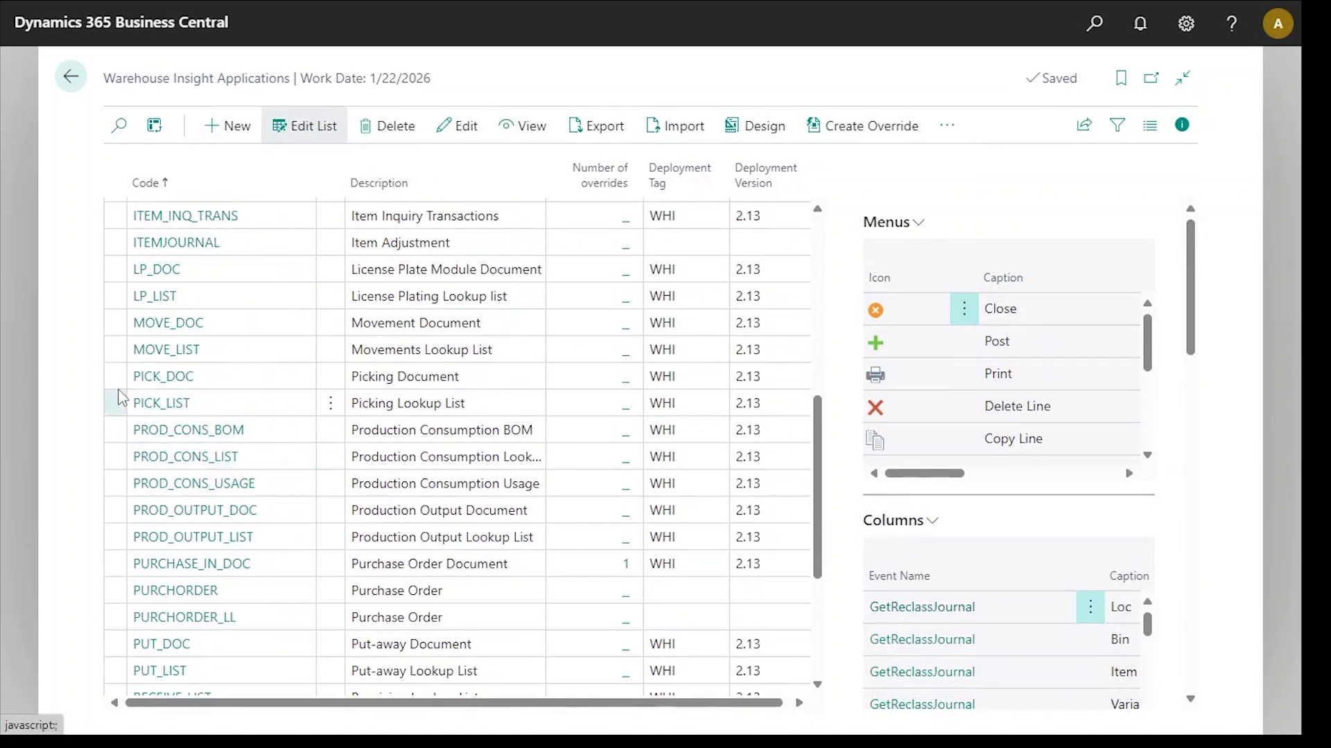
left_click(116, 376)
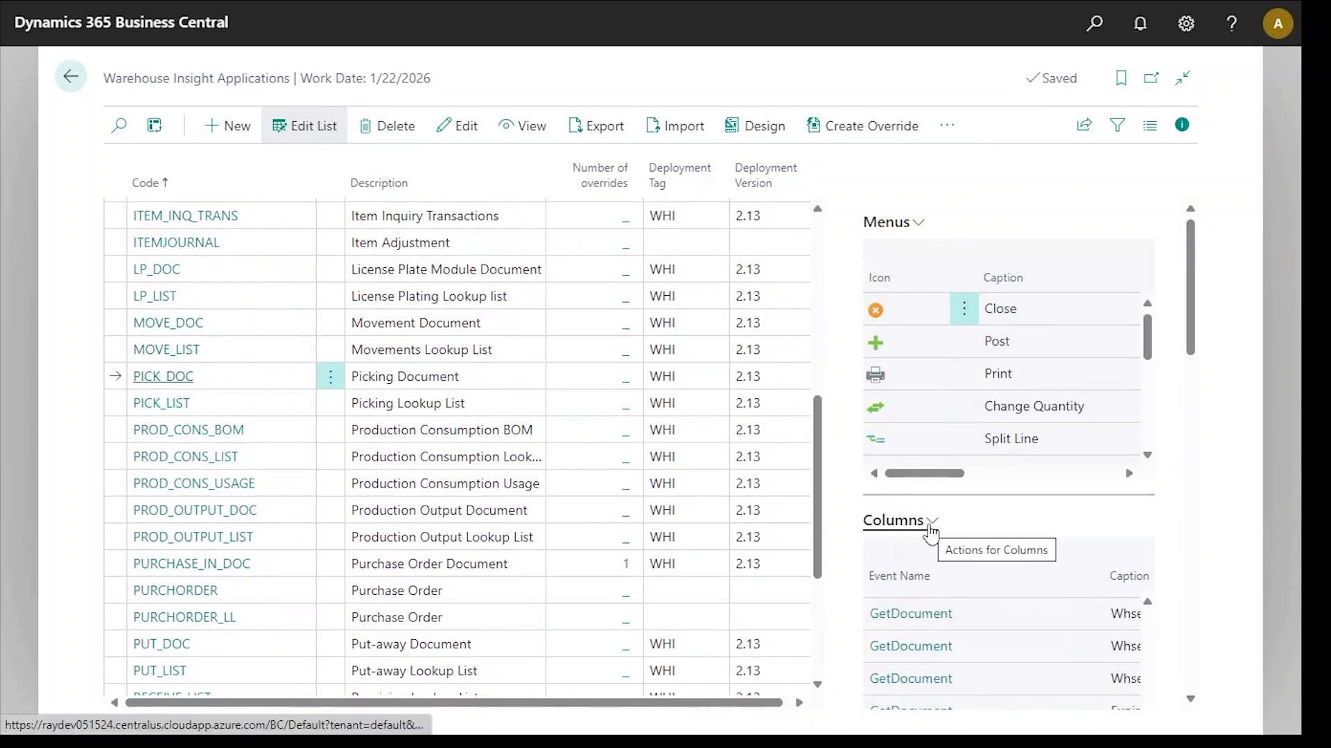
left_click(931, 531)
left_click(897, 550)
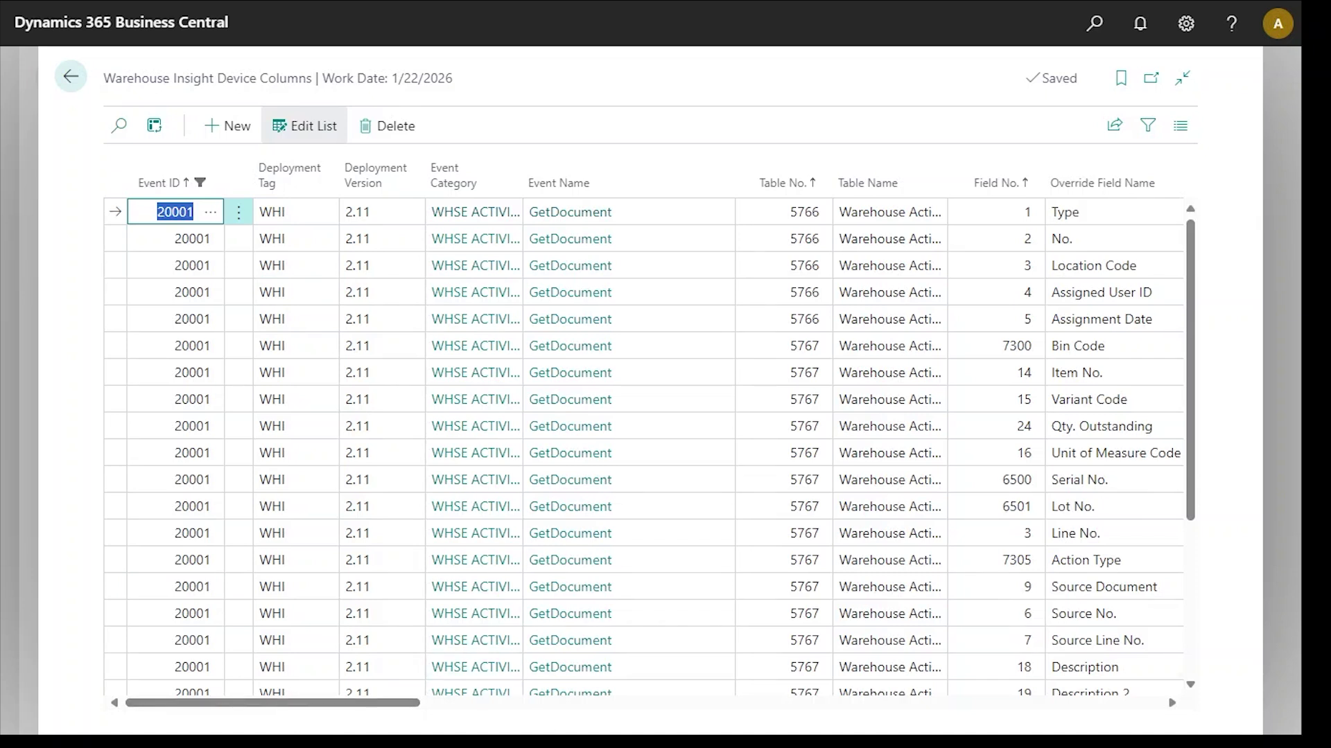
key("alt+Tab")
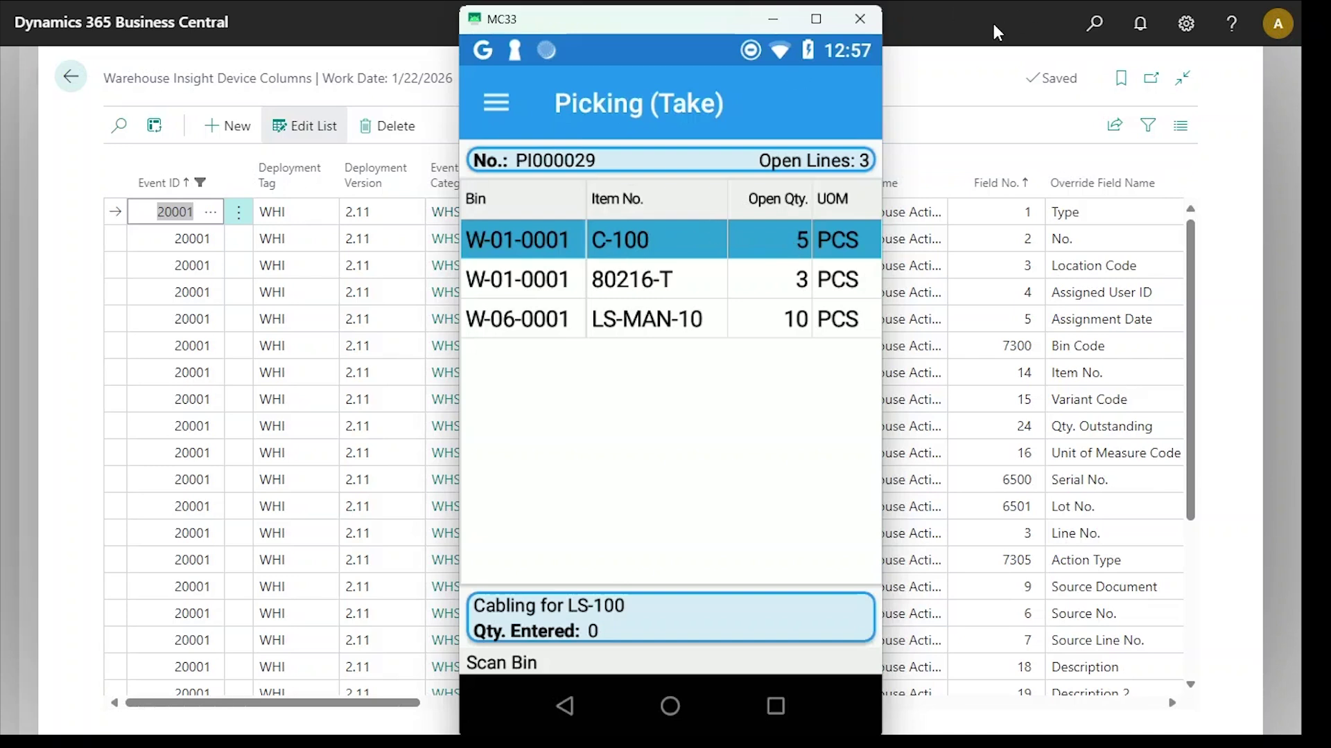
left_click(959, 97)
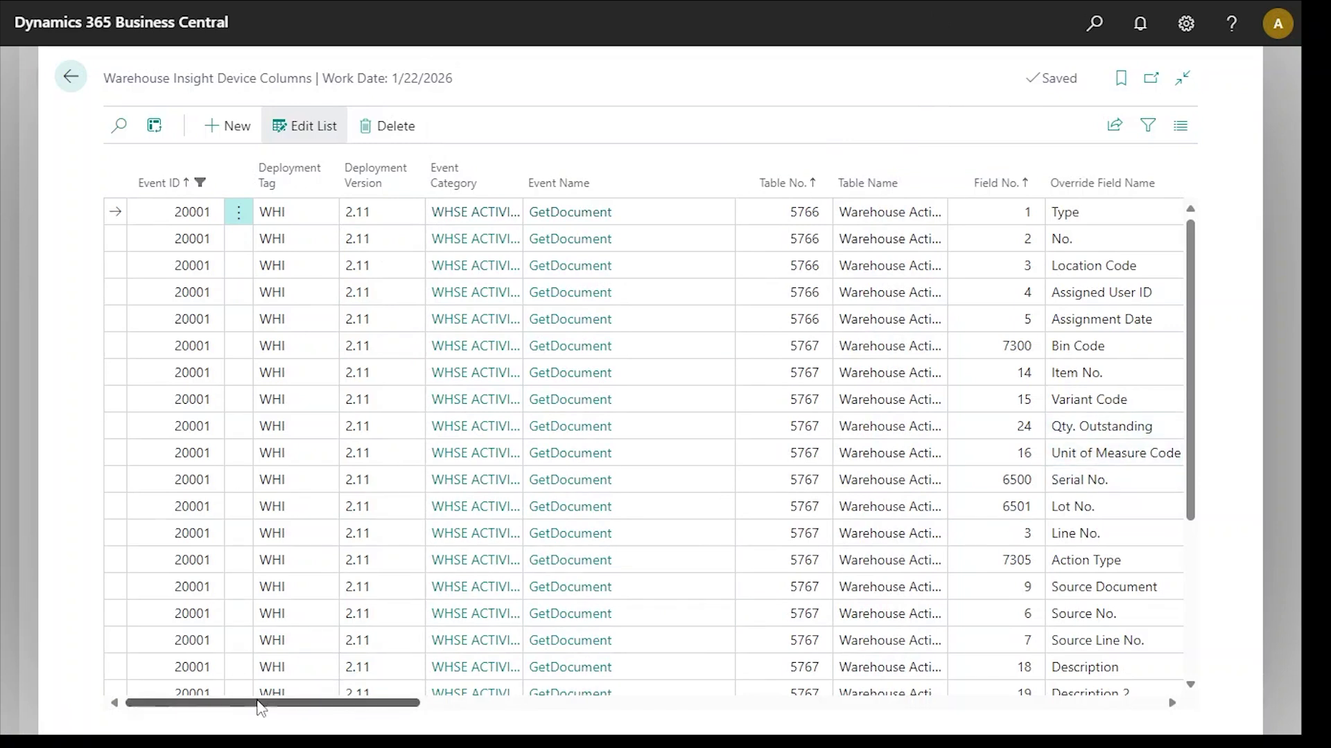
left_click_drag(258, 706, 441, 712)
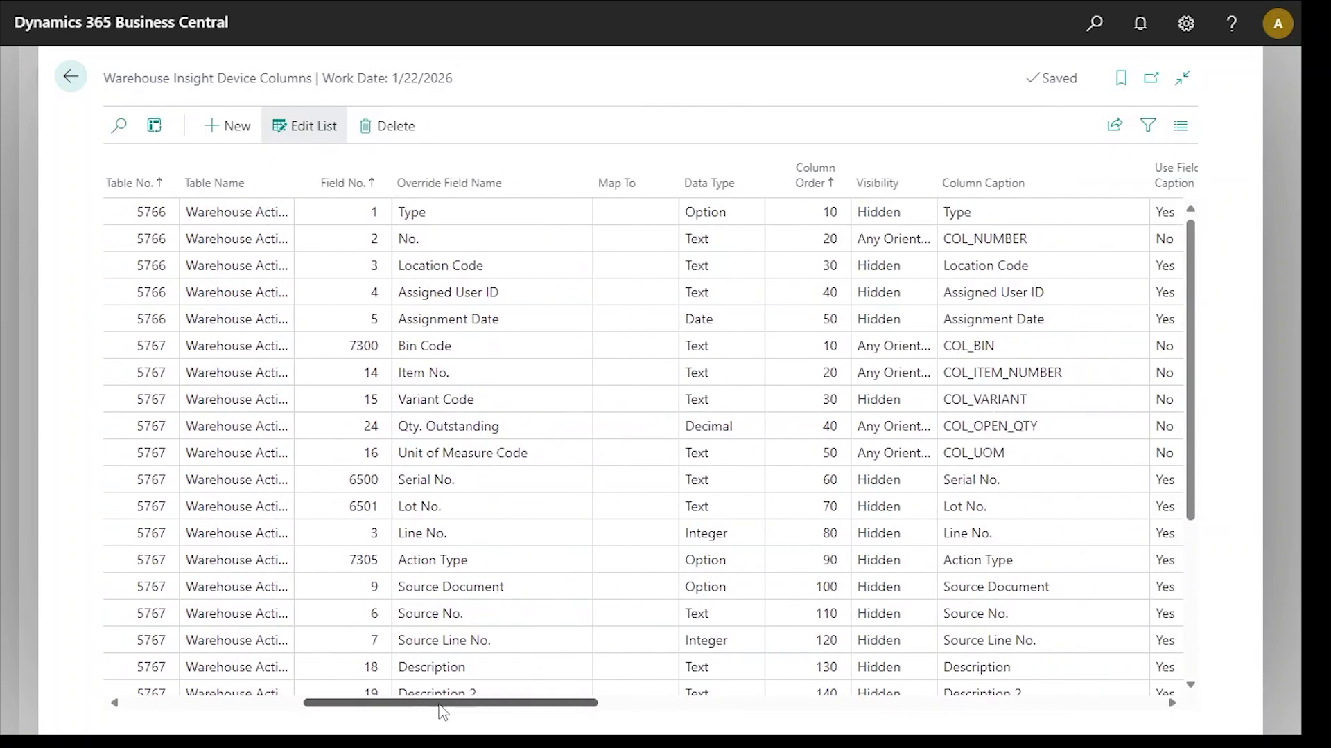
left_click(495, 432)
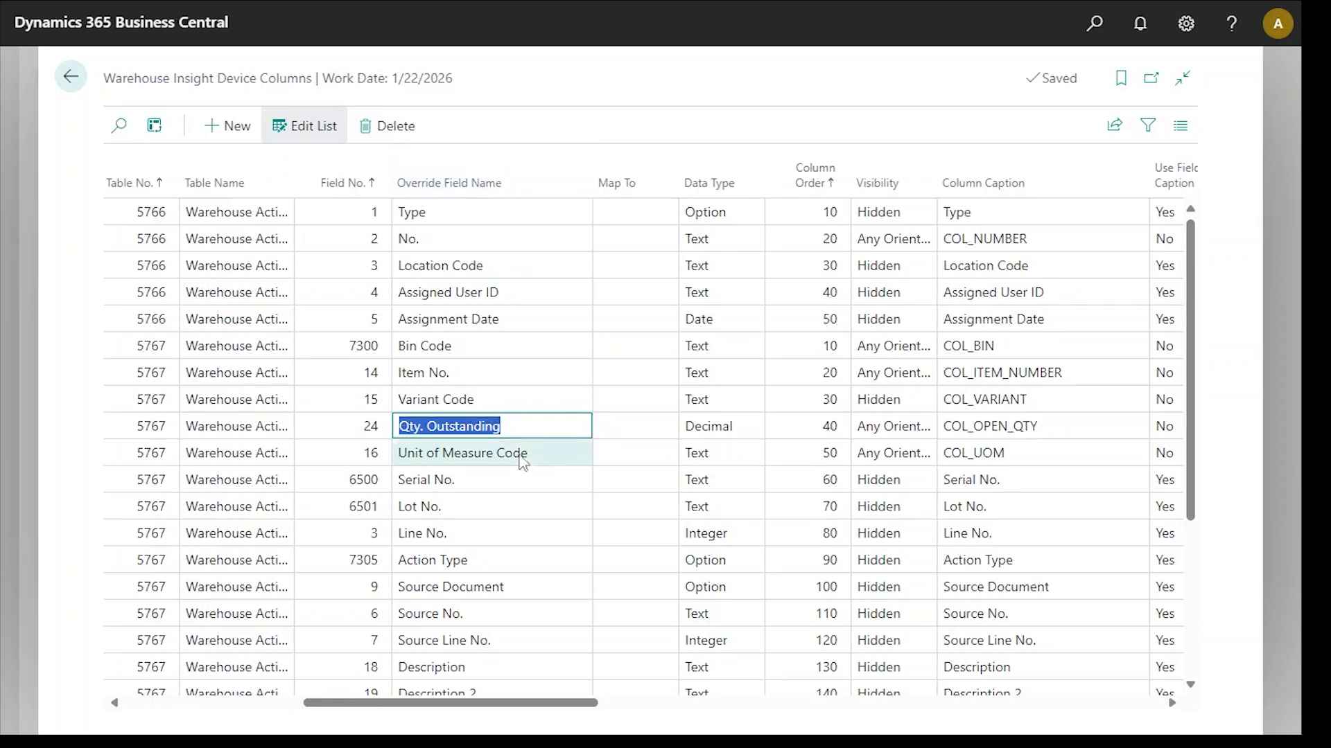
left_click(522, 425)
left_click_drag(523, 425, 395, 425)
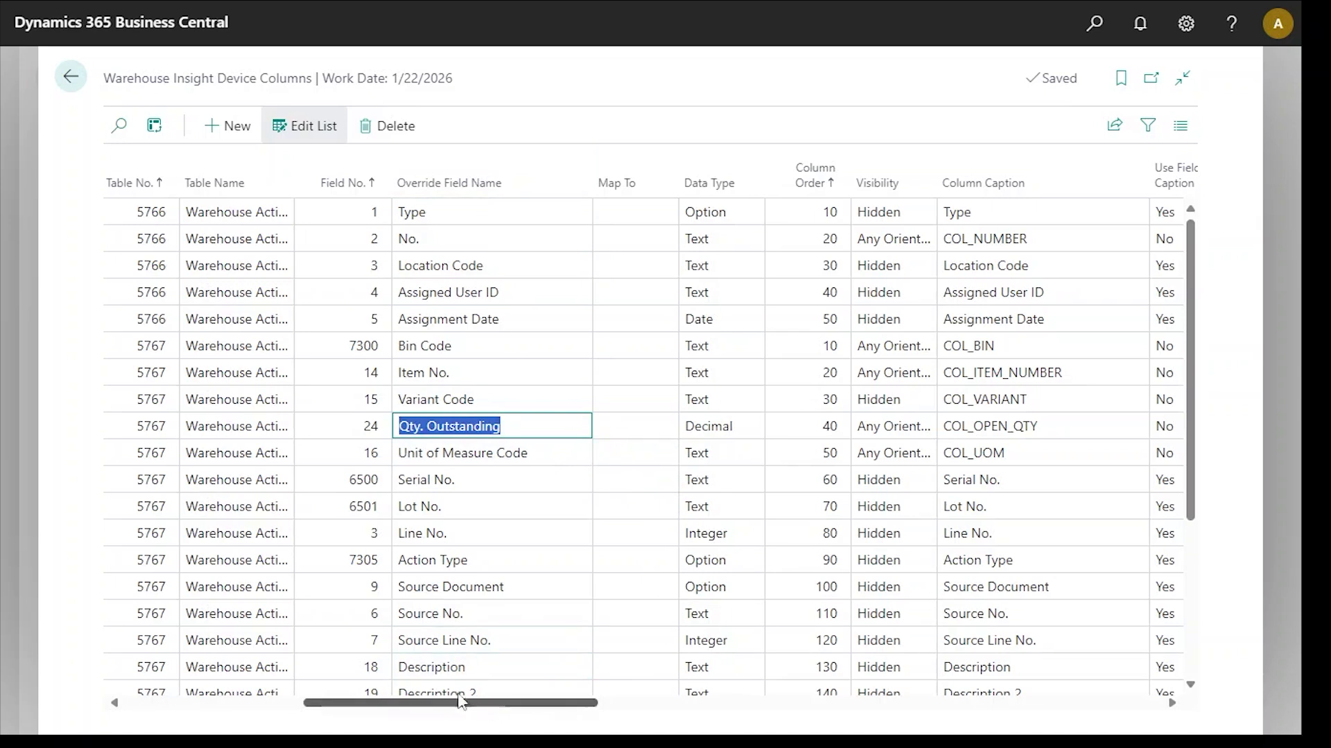
left_click_drag(457, 715, 541, 717)
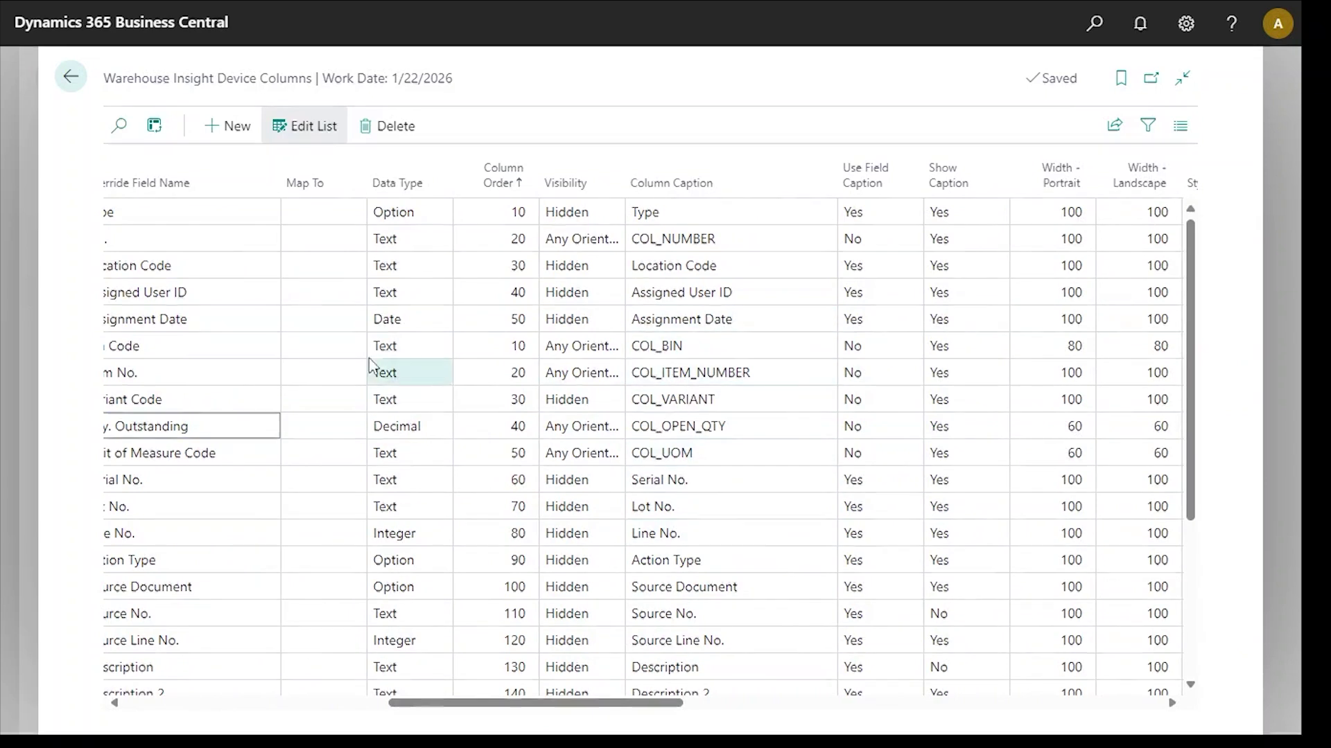
left_click(700, 374)
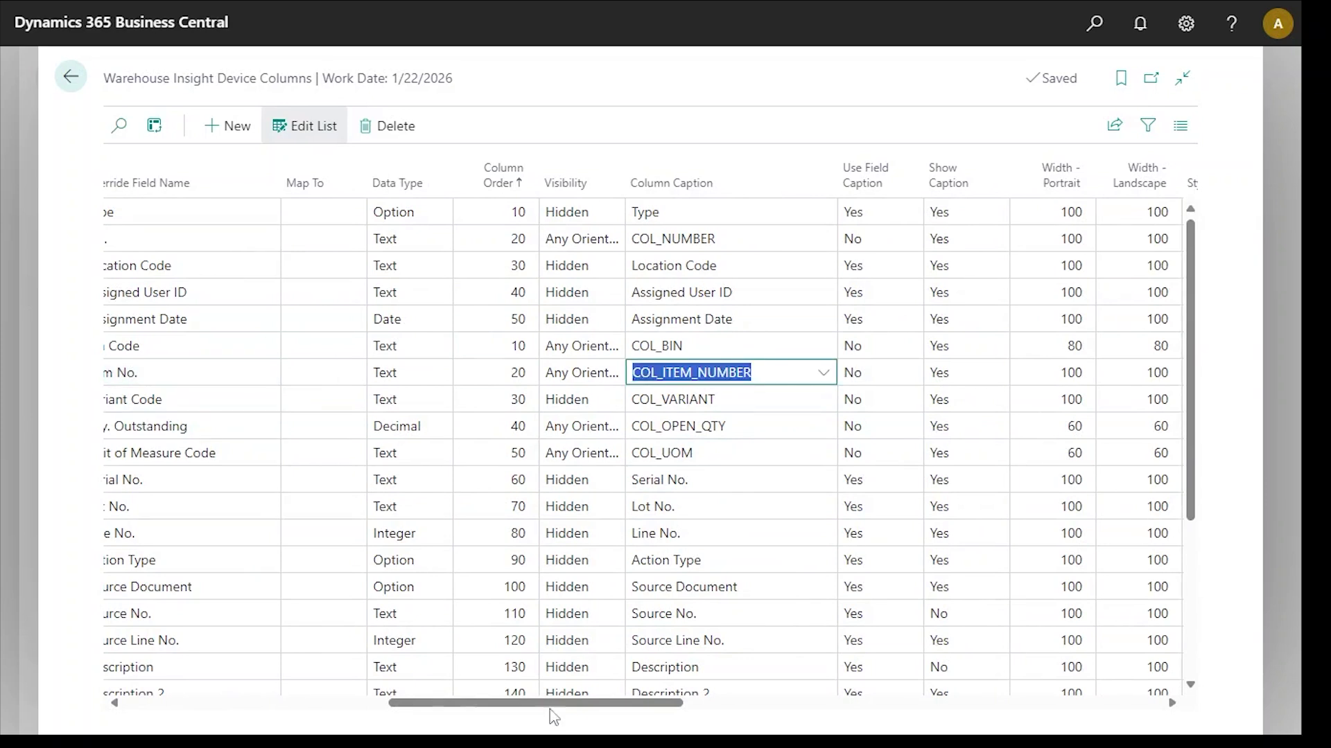
Enter the style expression [Qty. Outstanding] = 0 on the Item No. device column
left_click_drag(552, 704, 737, 705)
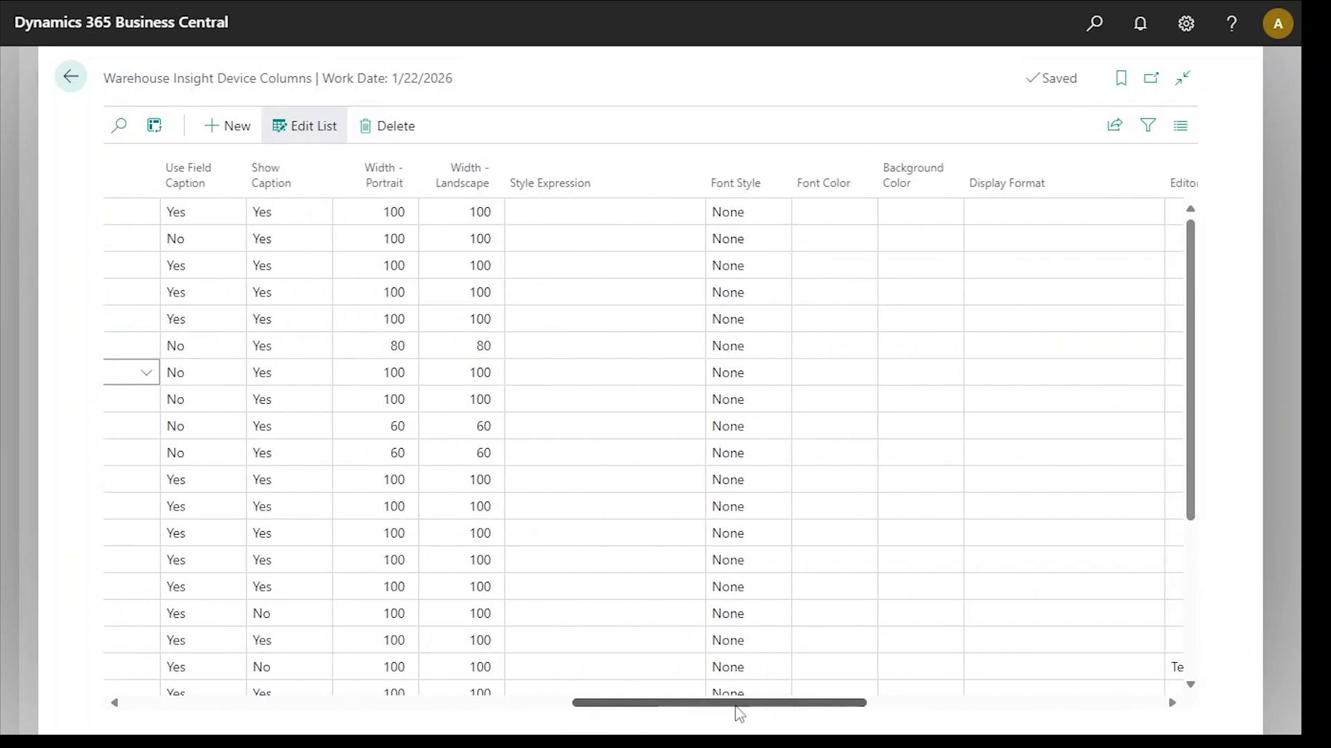
left_click(546, 375)
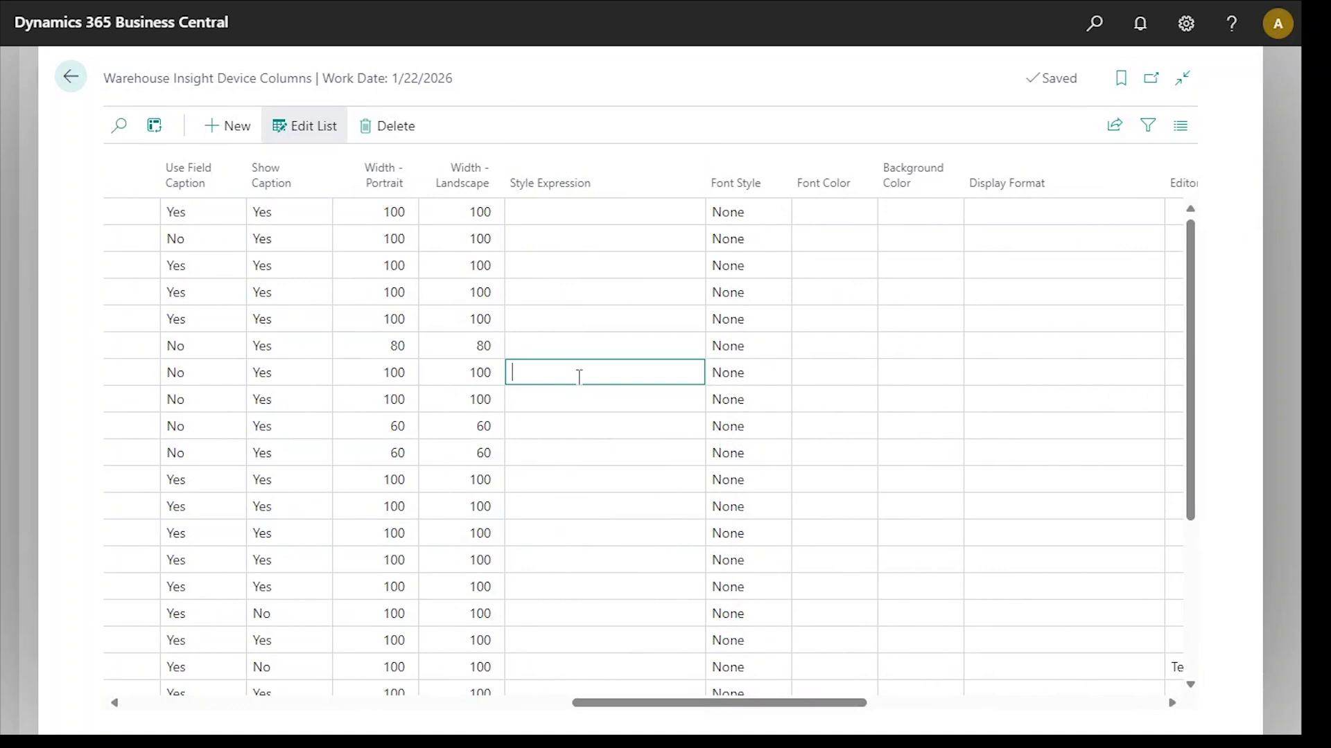
type("[Qty. Outstanding]")
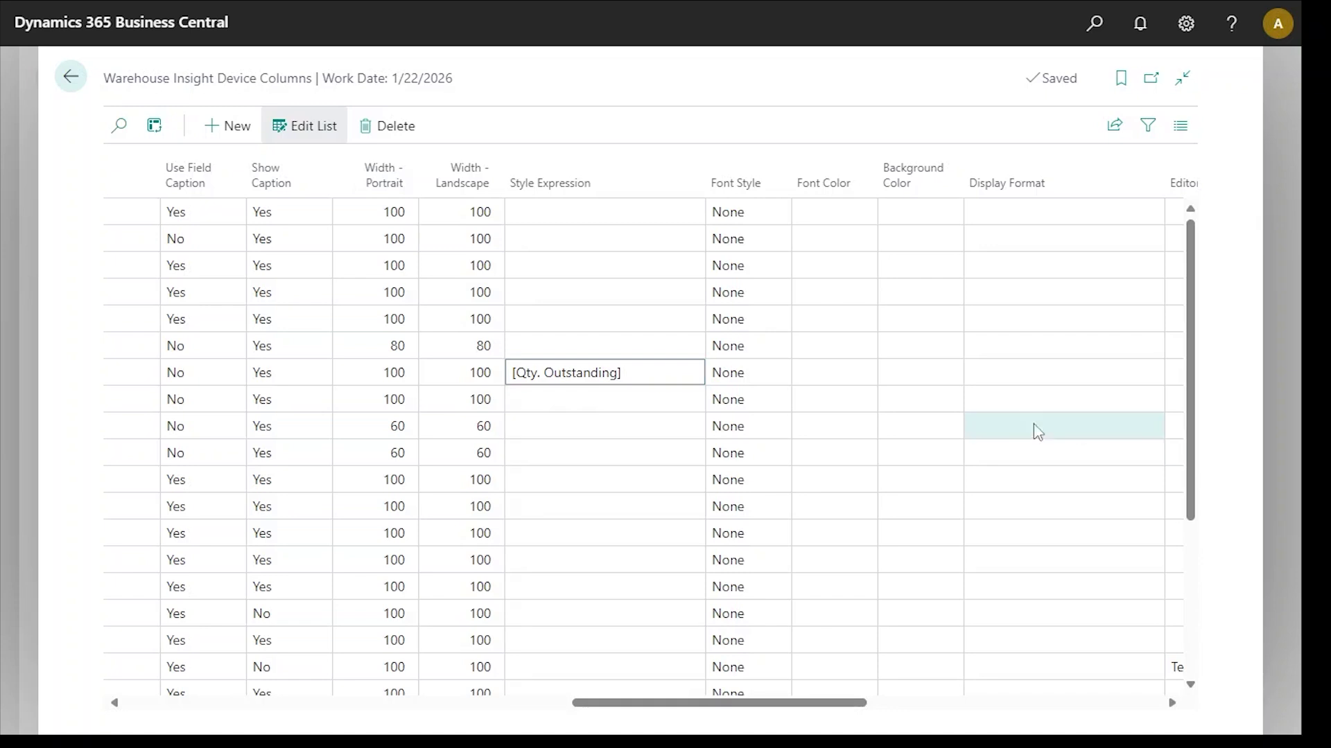
left_click(642, 372)
type("= 0")
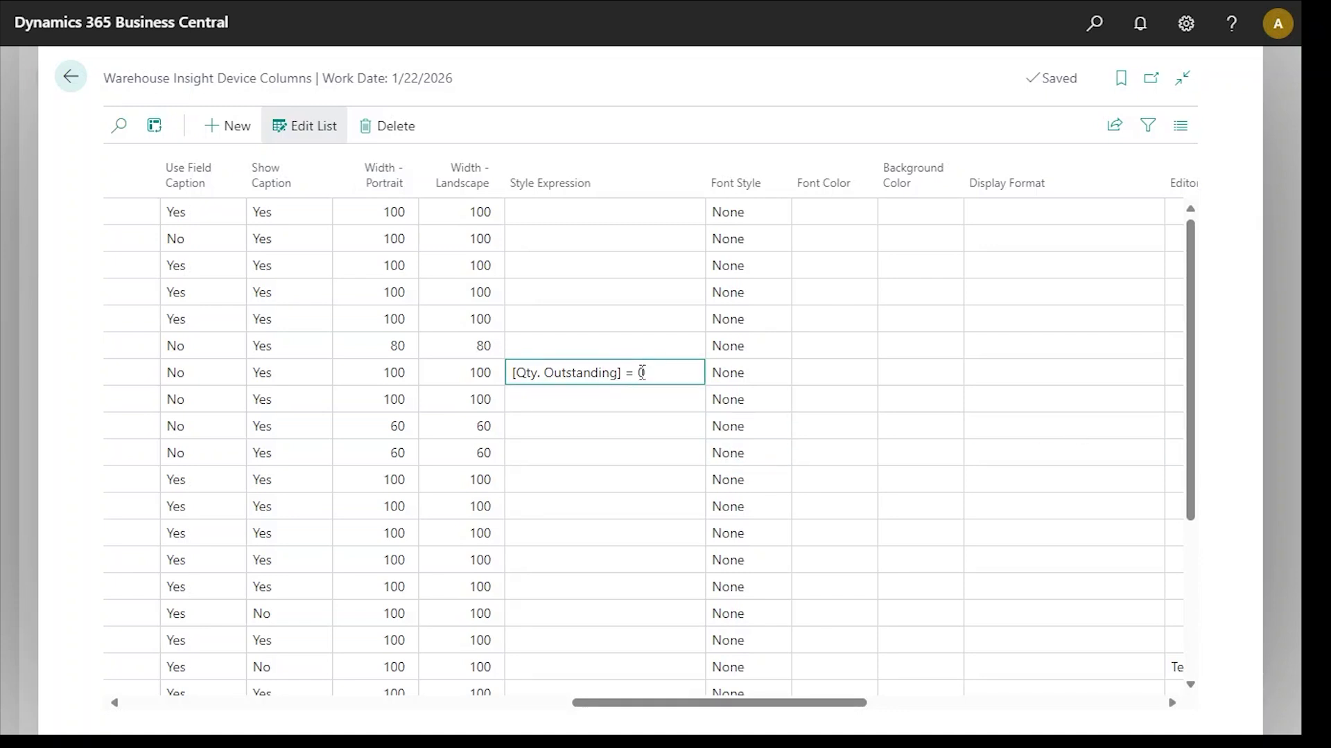
key("Tab")
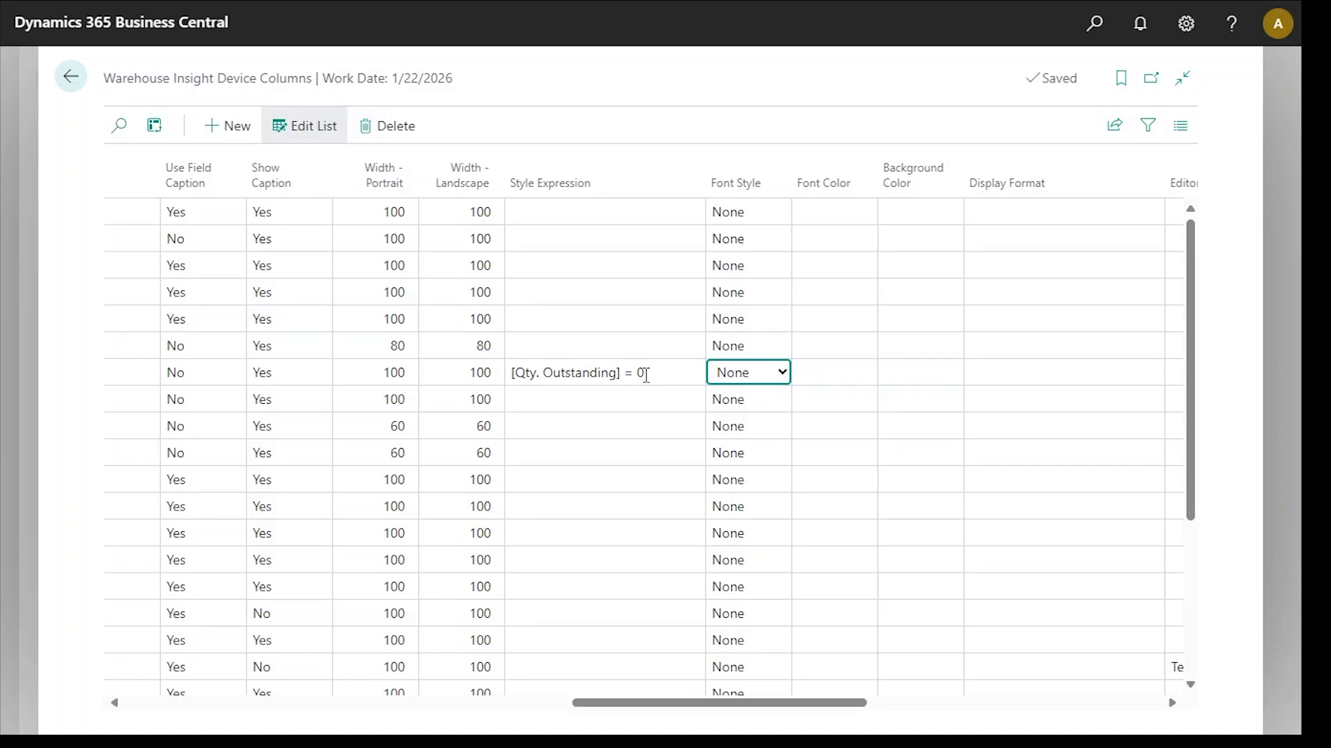
left_click(650, 374)
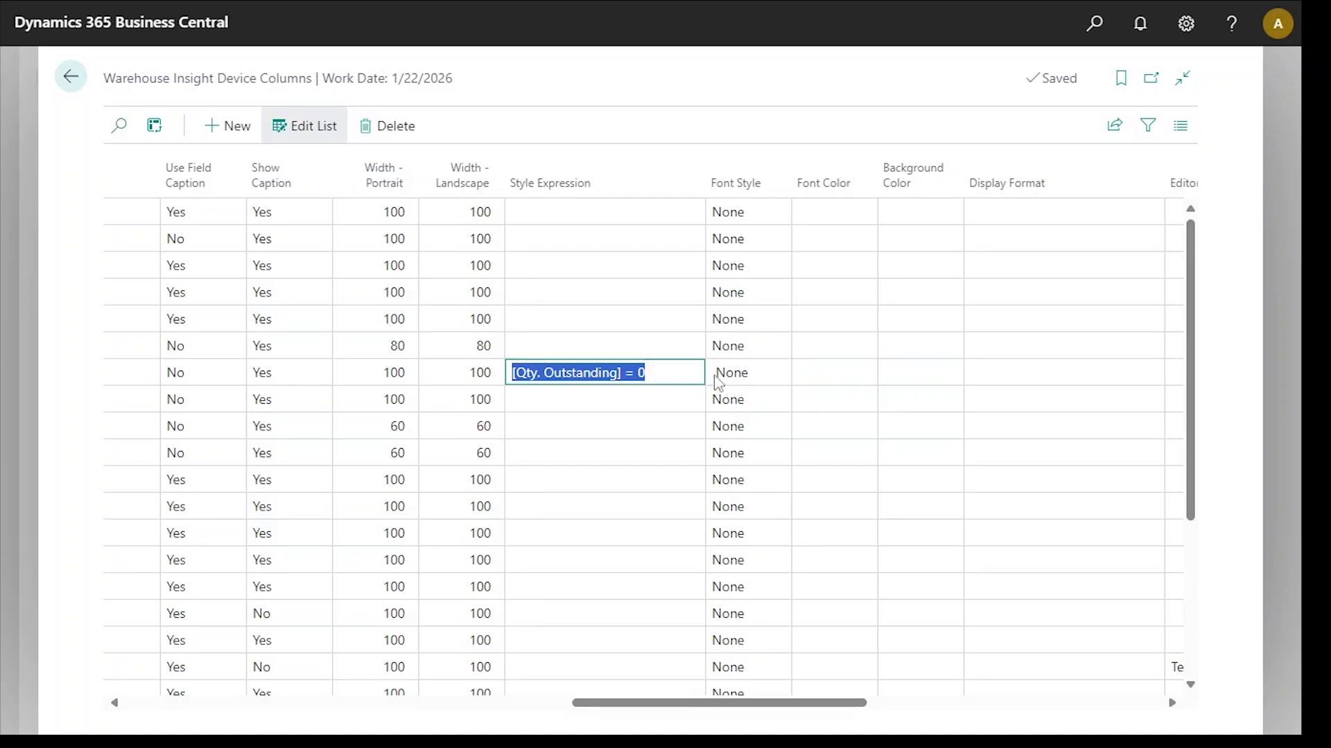
Set the Item No. column's Background Color to #00FF00
left_click(901, 375)
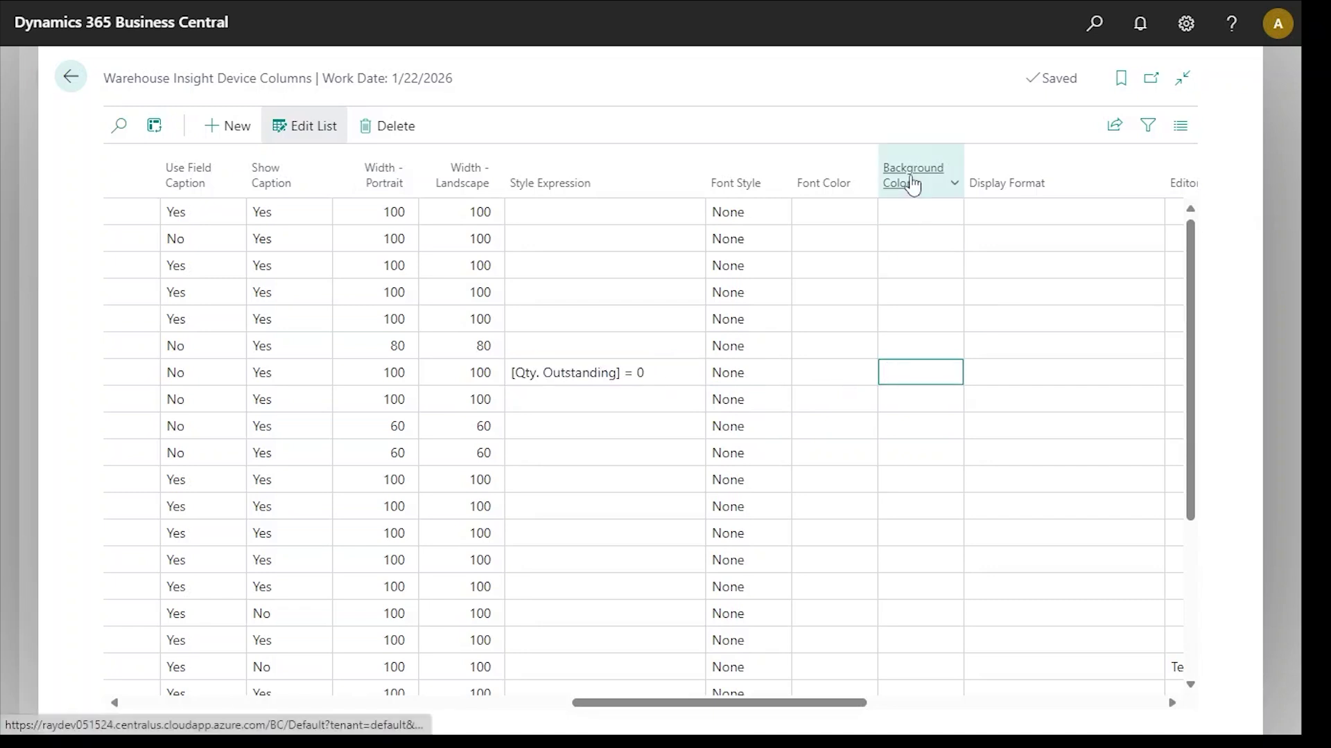
mouse_move(912, 183)
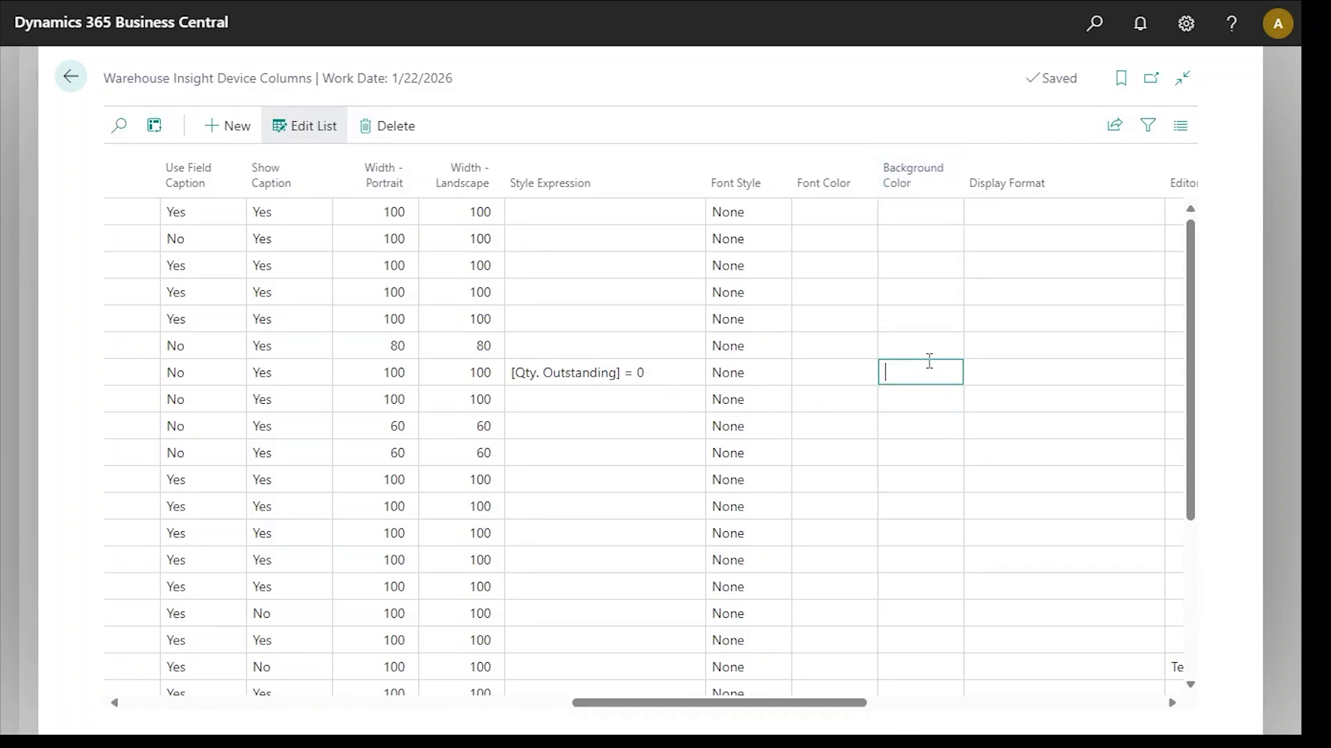
type("#")
type("00FF00")
left_click(937, 378)
Reopen pick PI000029 on the handheld emulator
key("alt+Tab")
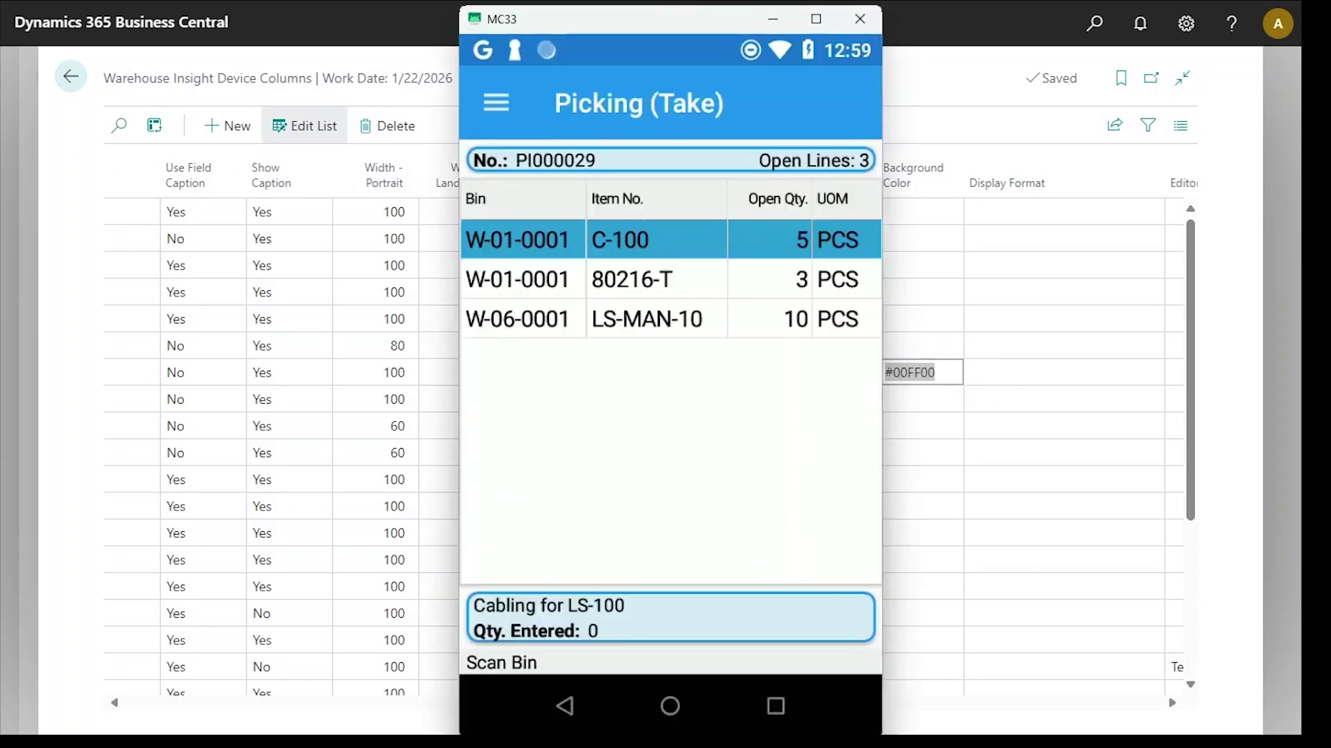
left_click(567, 703)
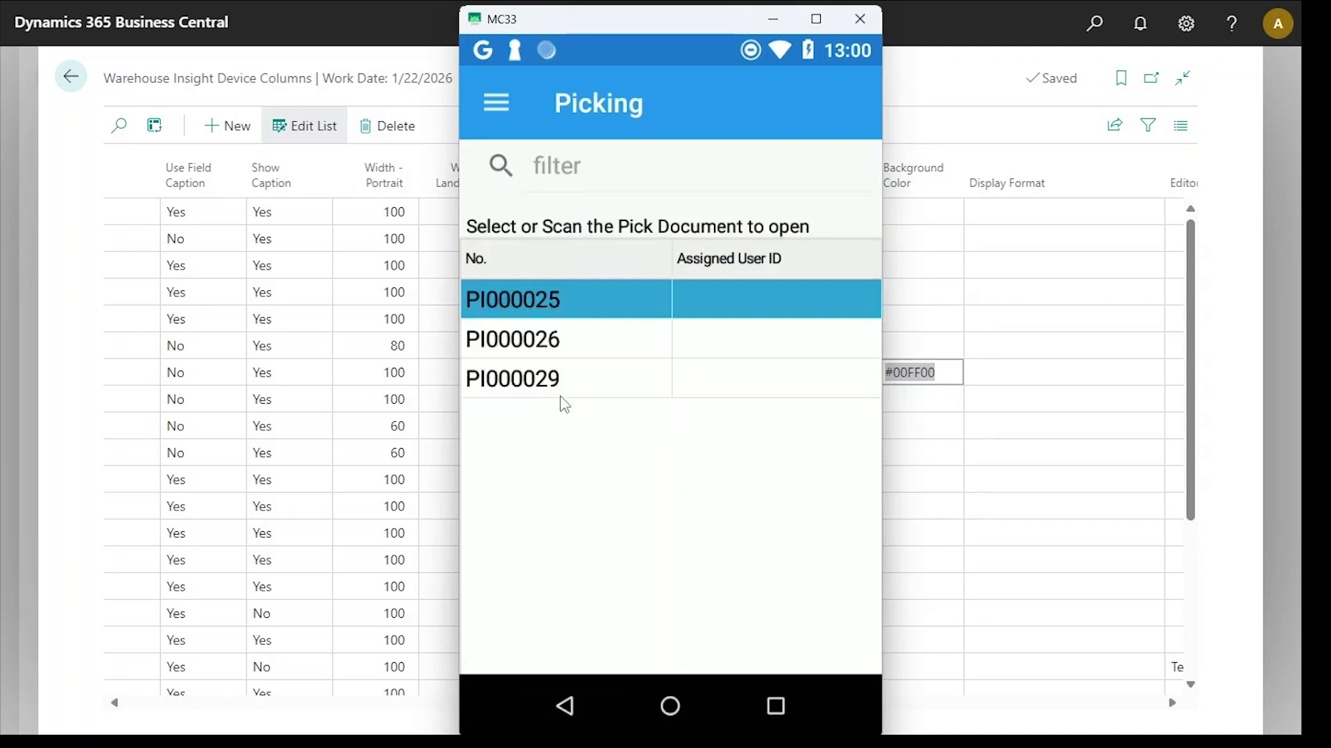
left_click(560, 388)
left_click(498, 101)
left_click(546, 200)
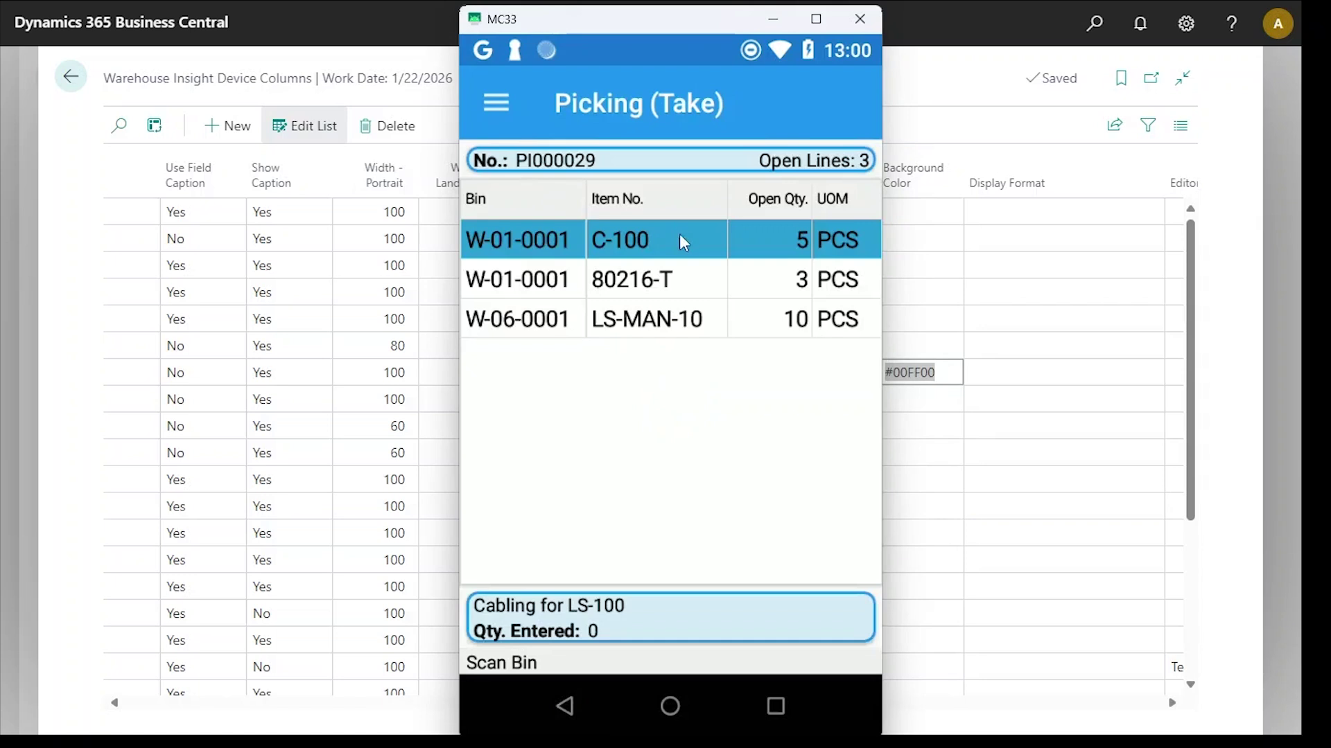
Enter a quantity of 5 on the C-100 pick line
left_click(664, 272)
left_click(642, 241)
left_click(497, 103)
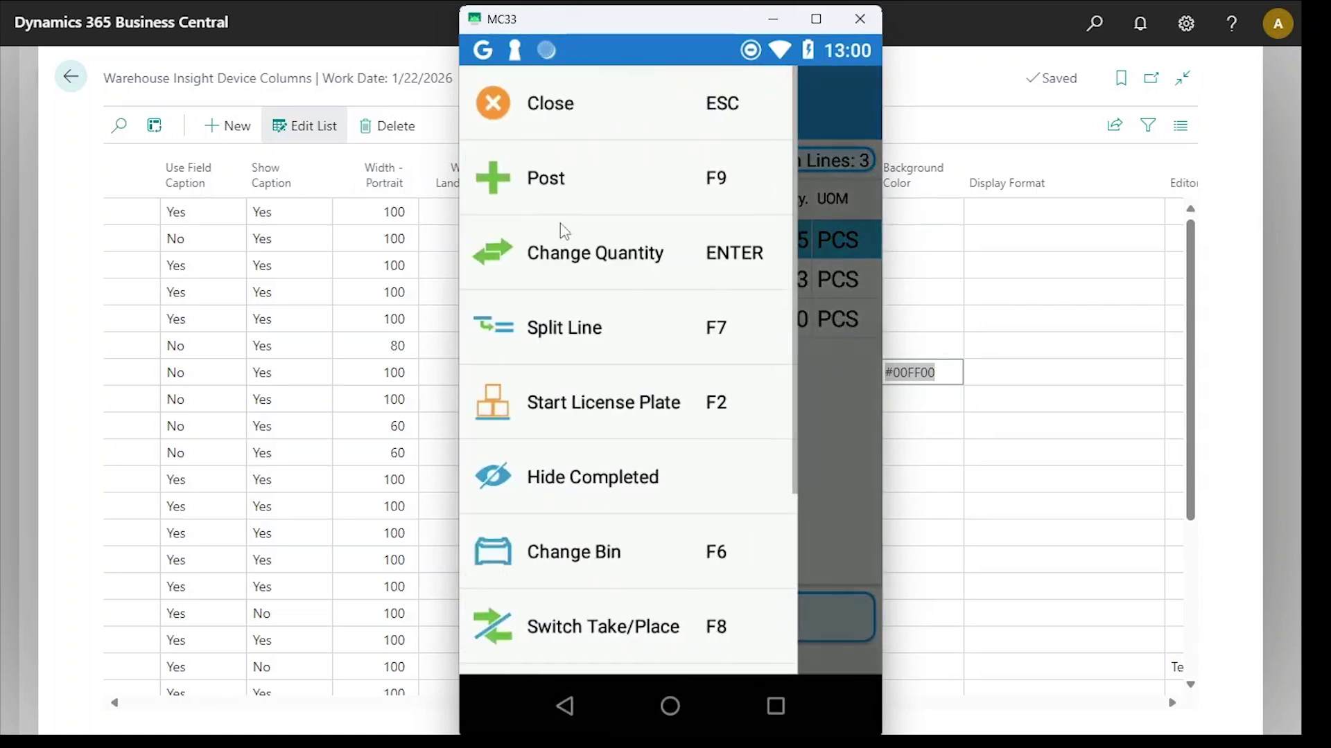
left_click(568, 259)
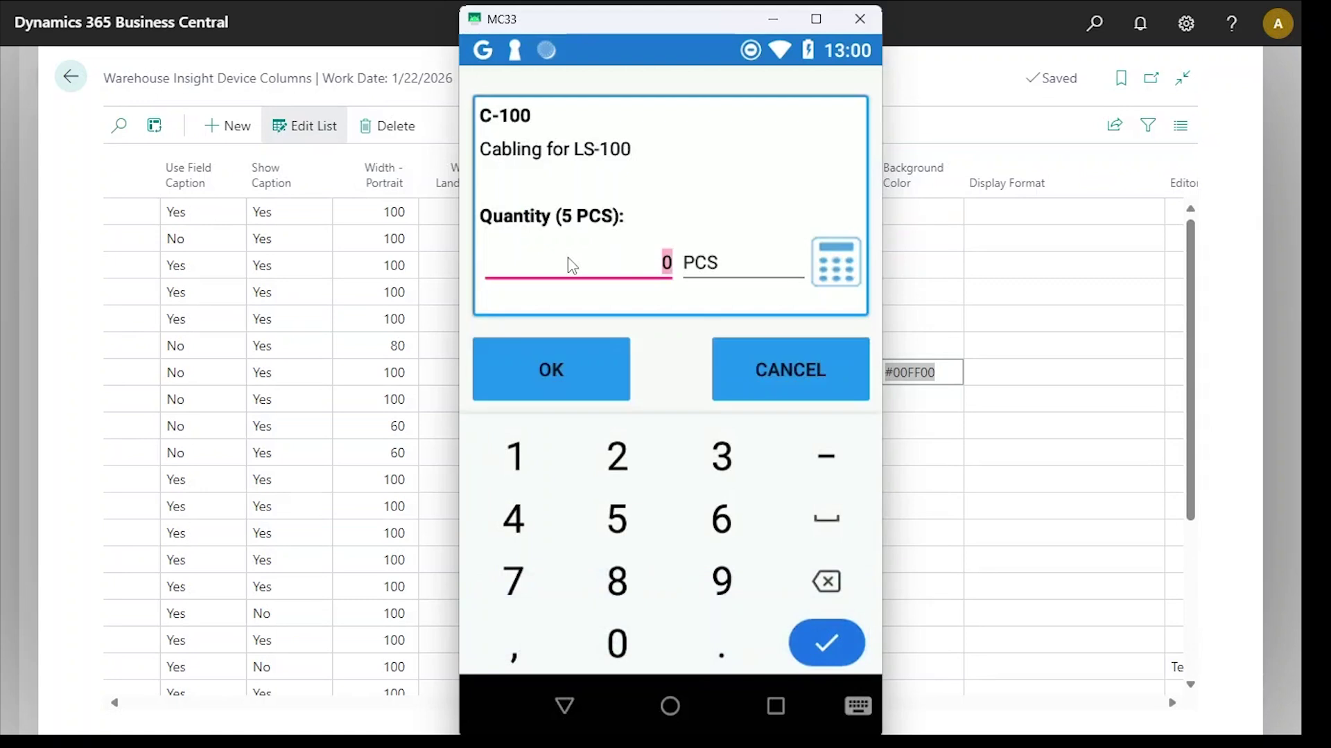
type("5")
left_click(575, 368)
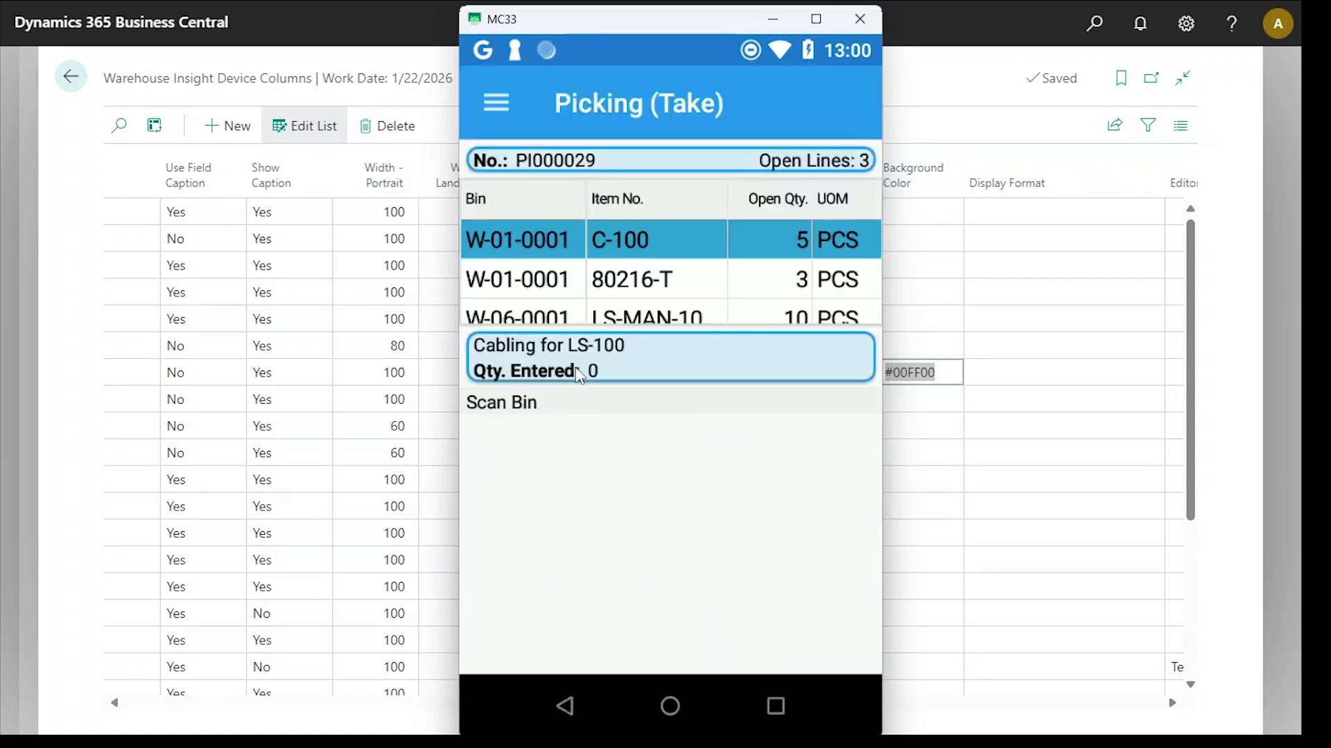
left_click(642, 246)
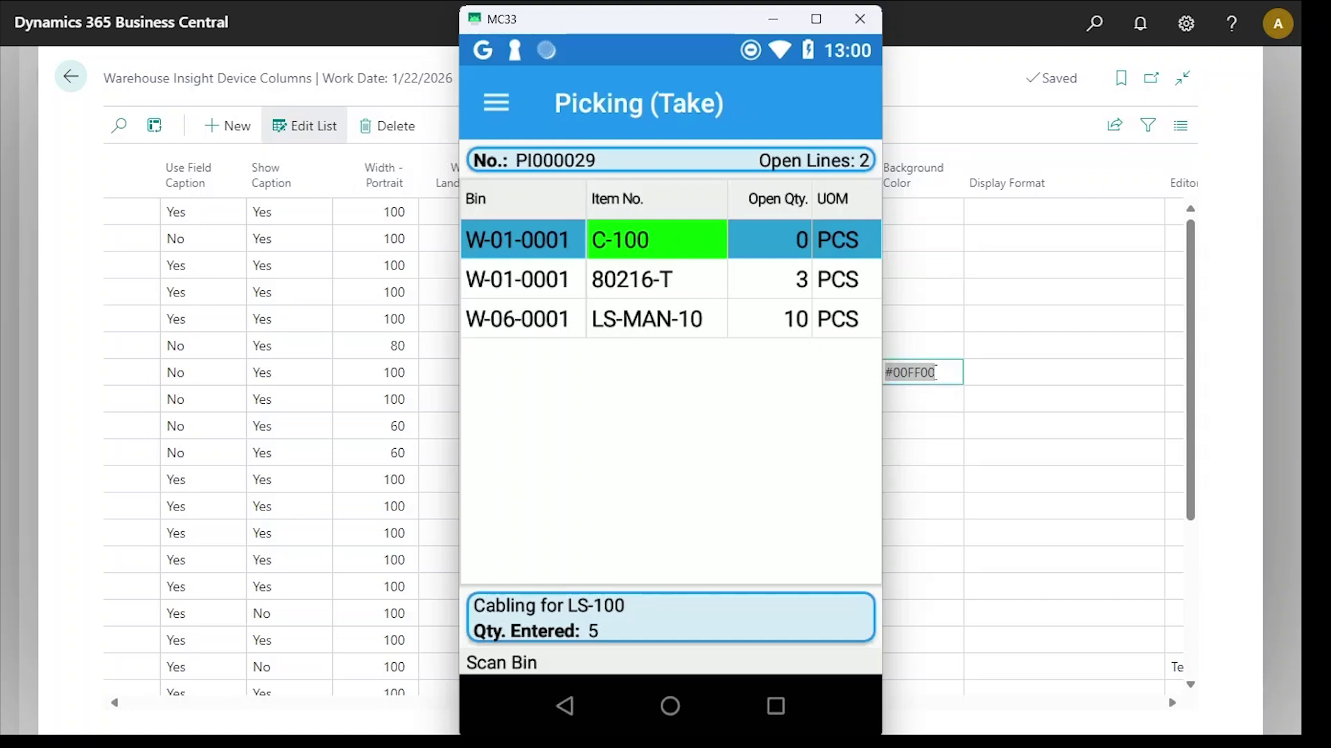
Review Item No.'s Qty. Outstanding = 0 rule and #00FF00 background in the column setup
left_click(935, 372)
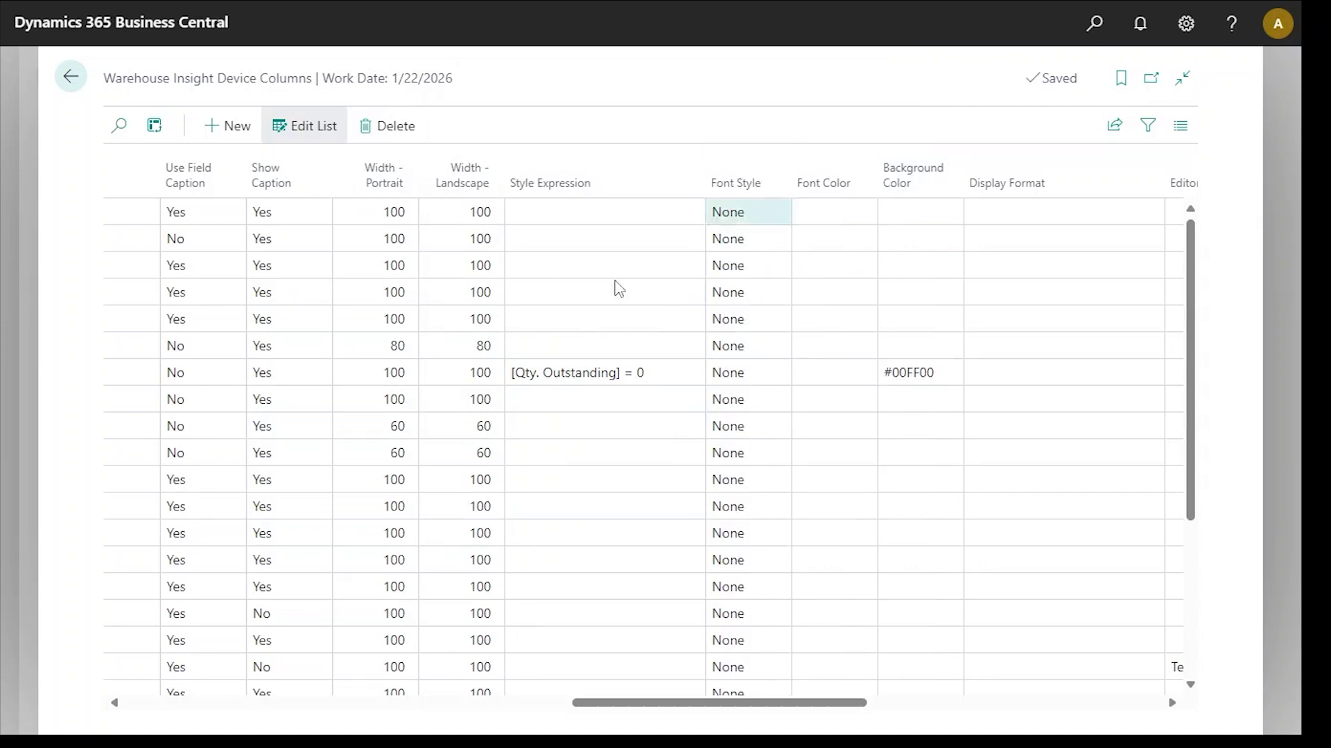
left_click(525, 369)
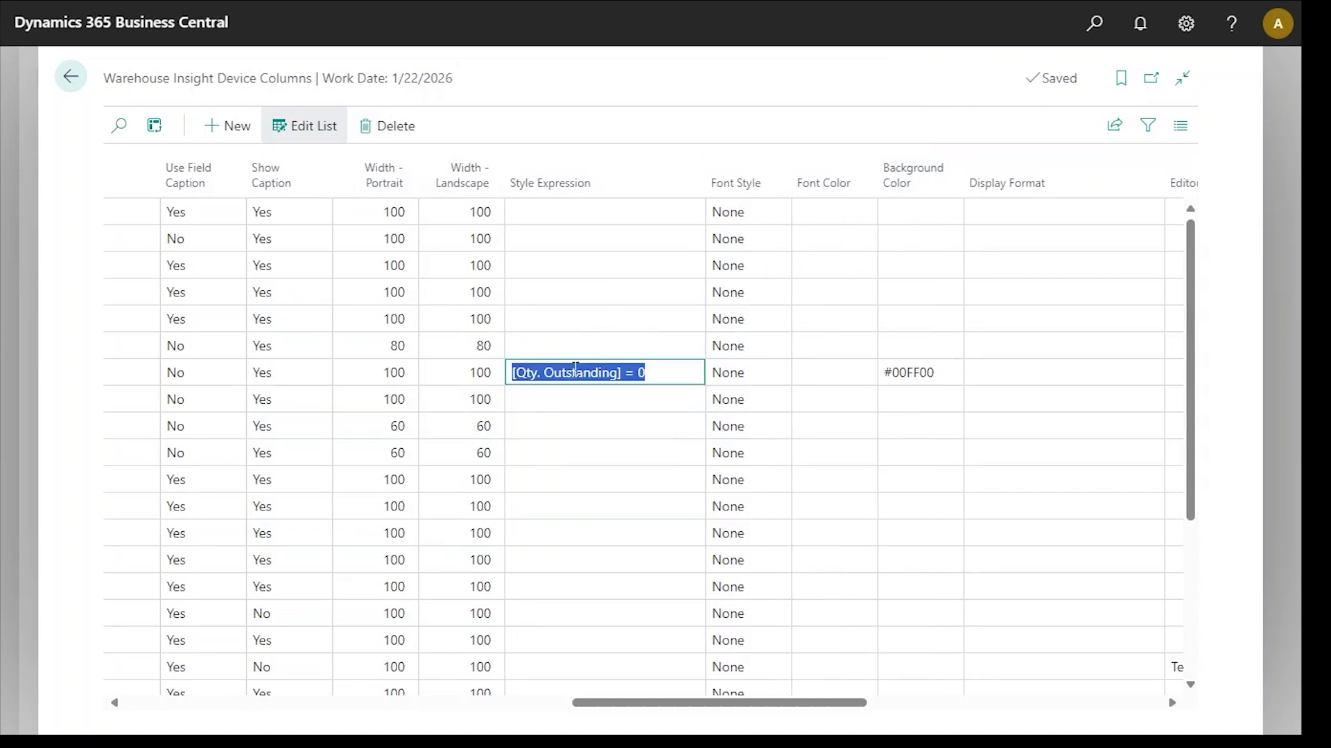
left_click(932, 373)
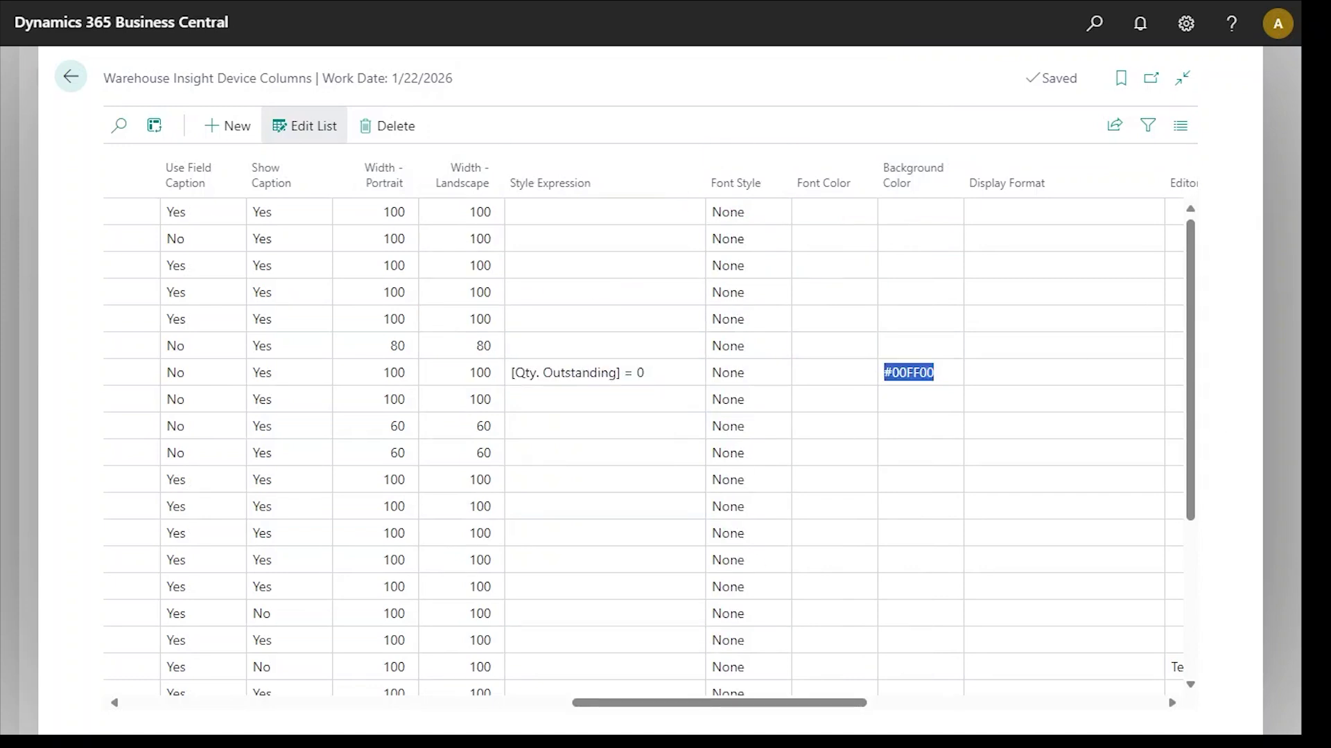
Enter a quantity of 2 on the LS-MAN-10 pick line
key("alt+Tab")
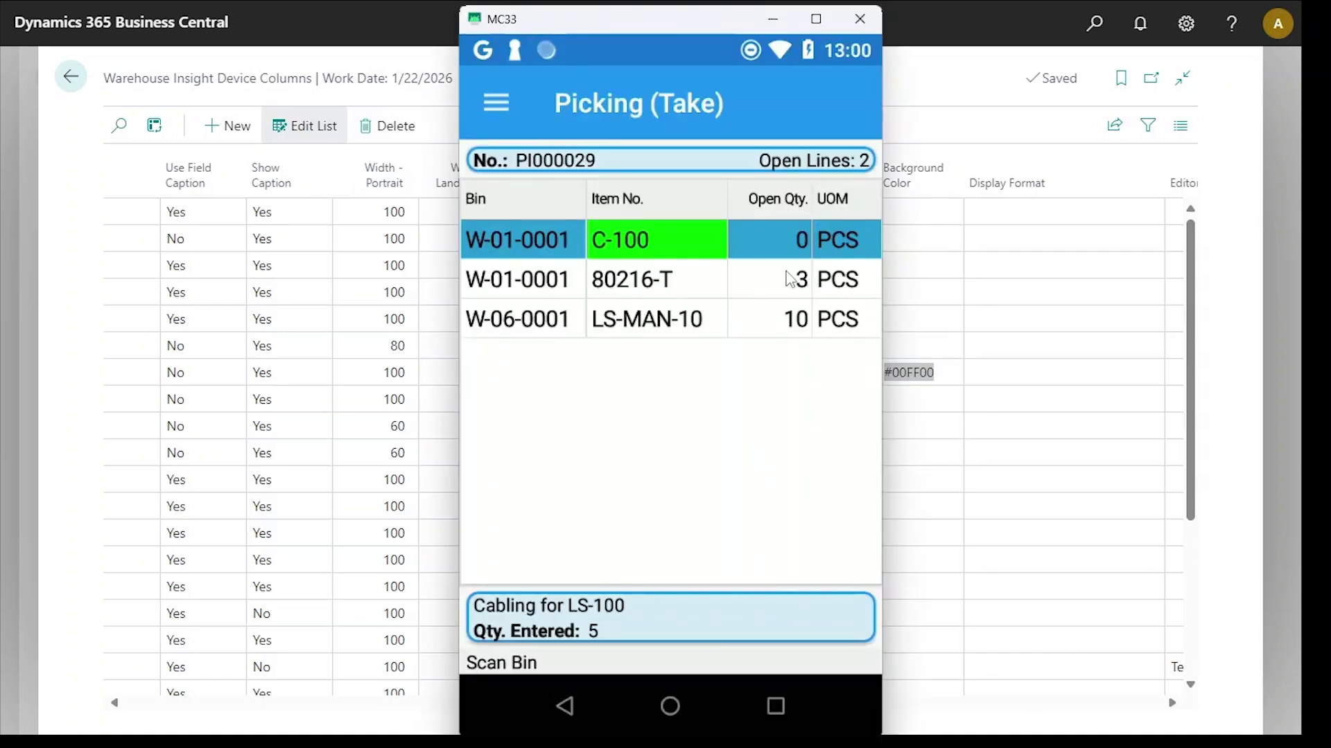
left_click(658, 277)
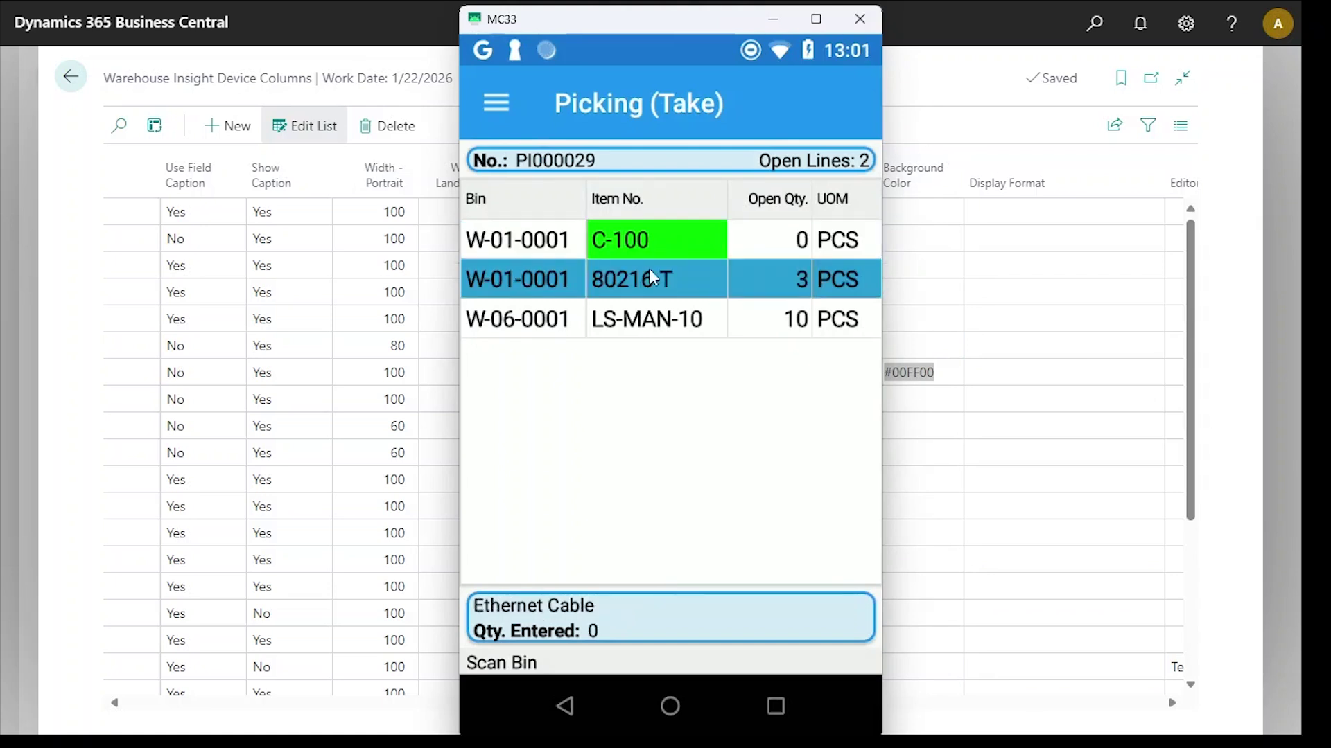
key("Down")
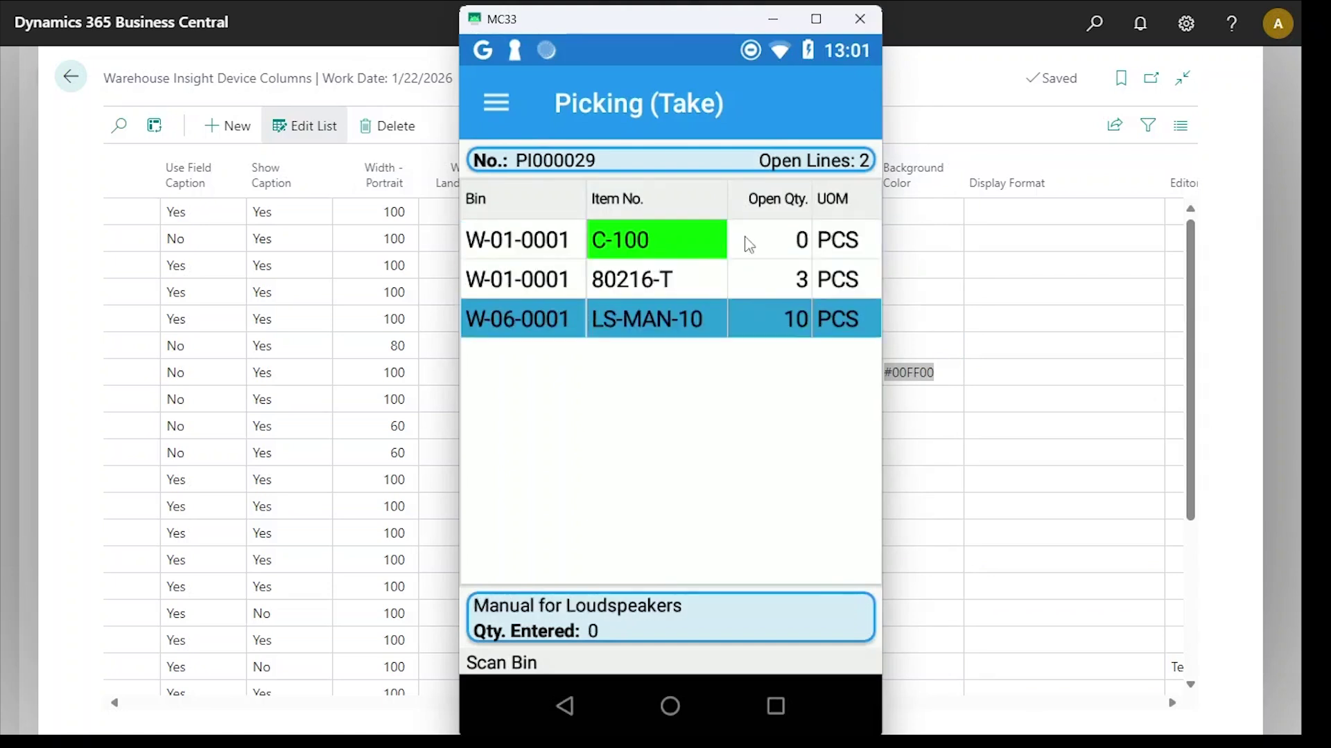
left_click(521, 102)
left_click(599, 271)
type("2")
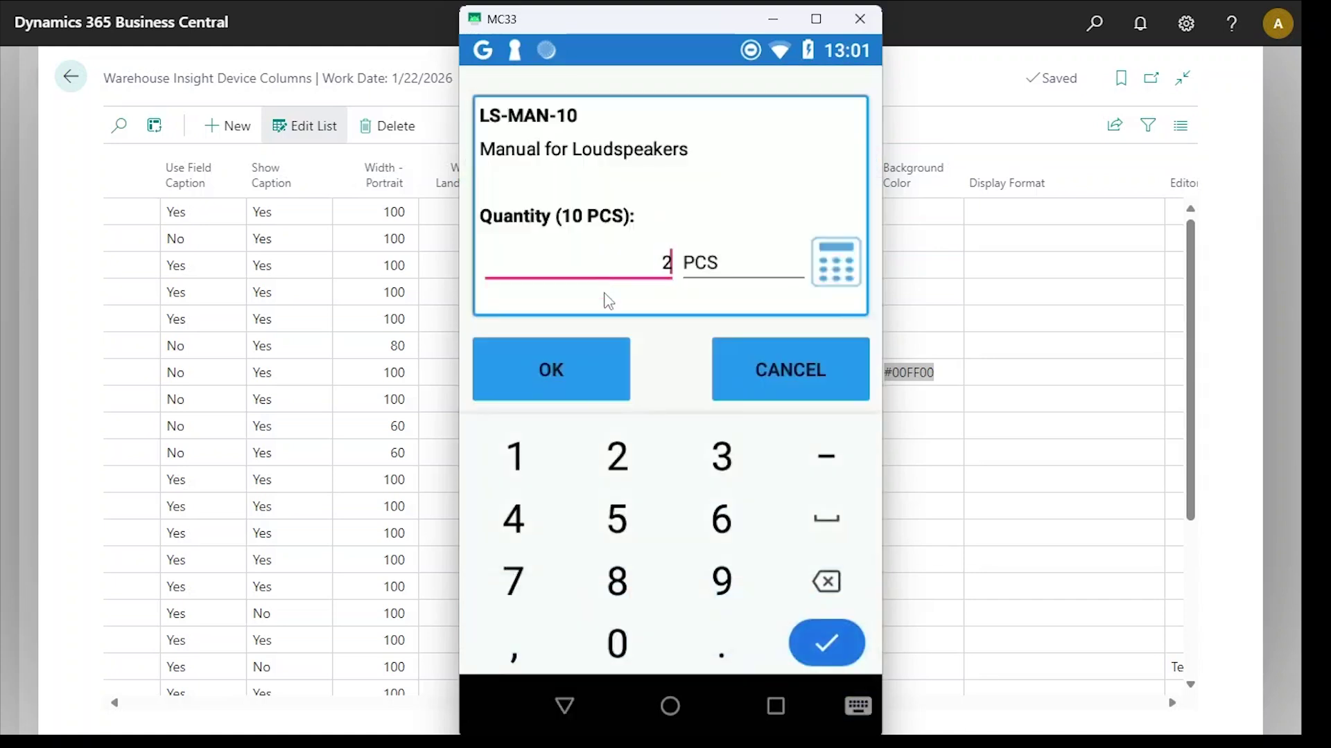
left_click(551, 374)
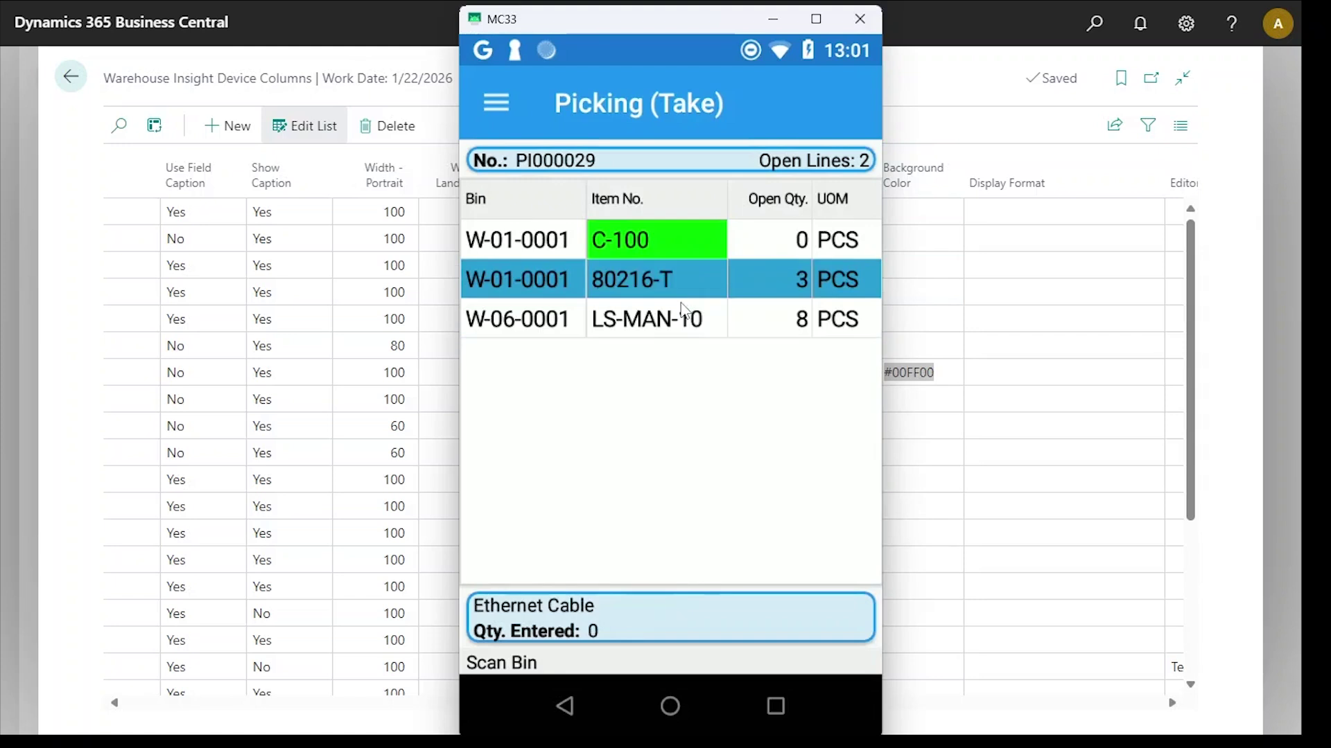
Raise LS-MAN-10's entered quantity to 10 and check its green item cell
left_click(670, 323)
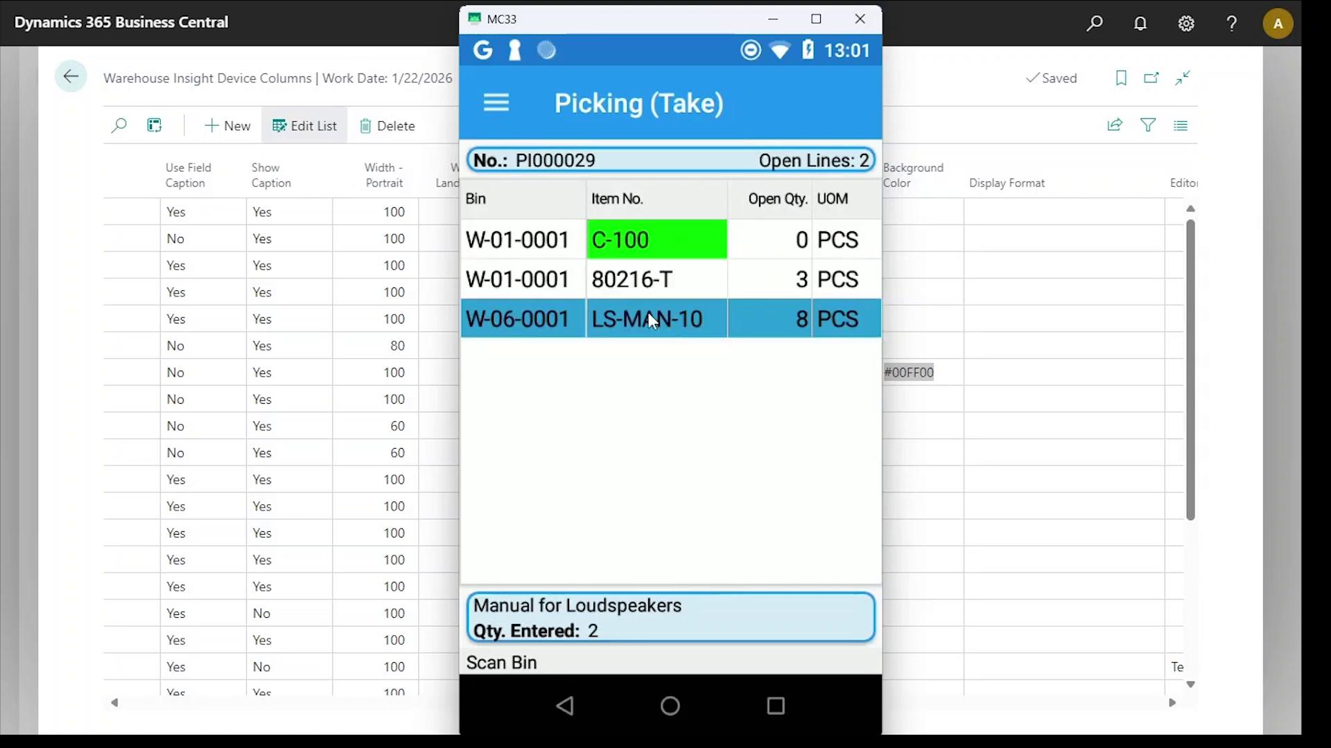
left_click(647, 313)
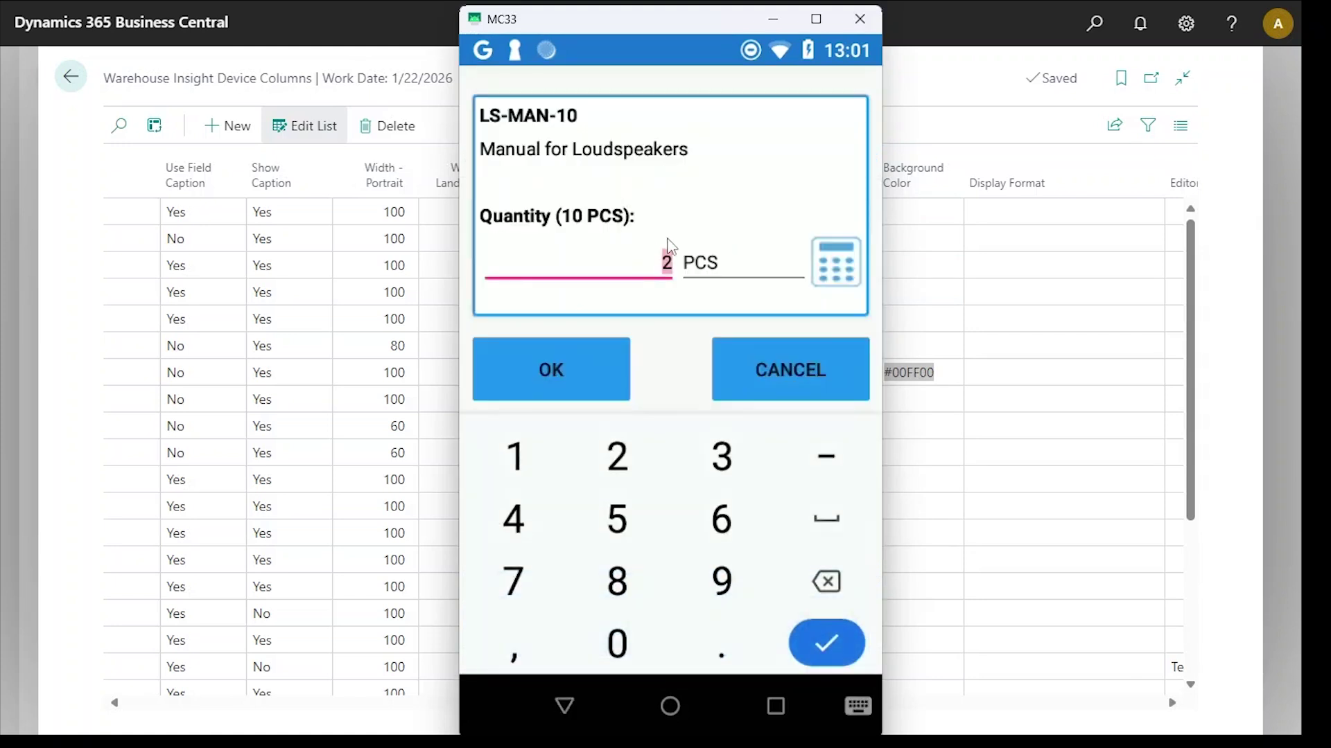
type("10")
left_click(553, 360)
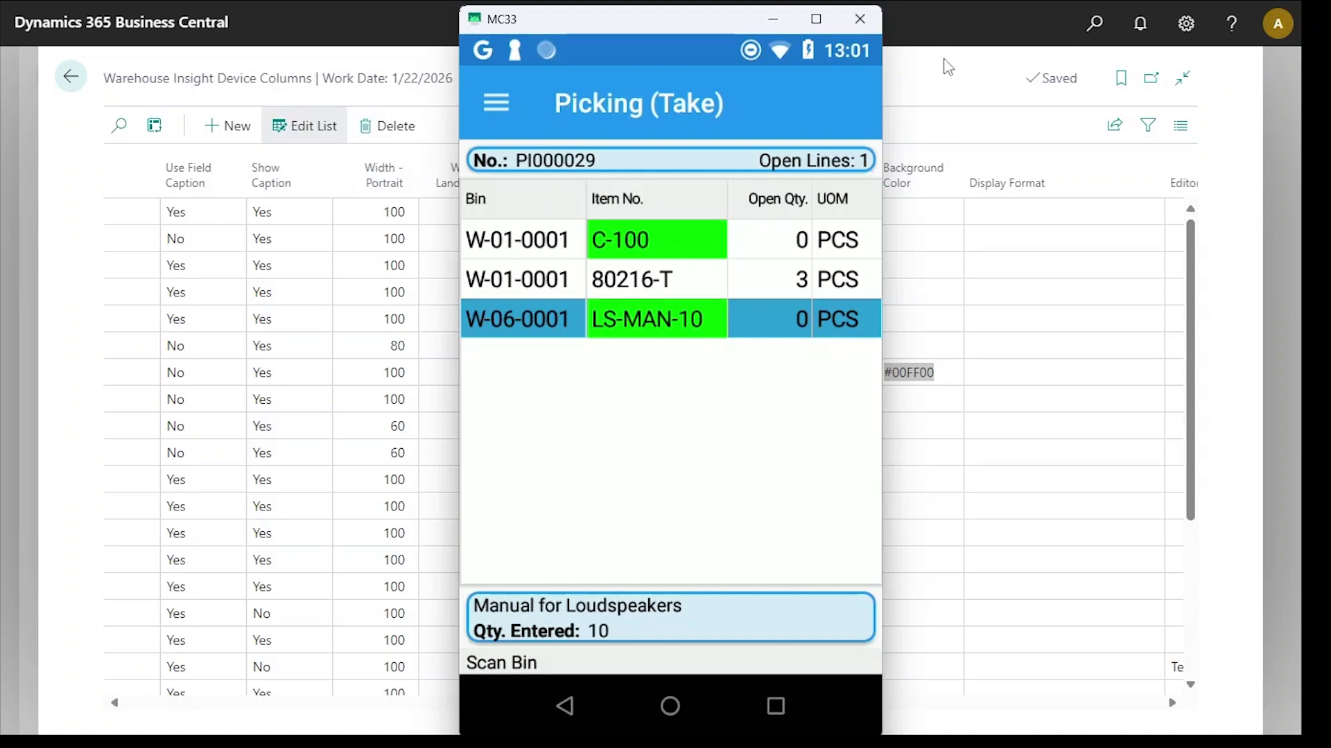
left_click(948, 67)
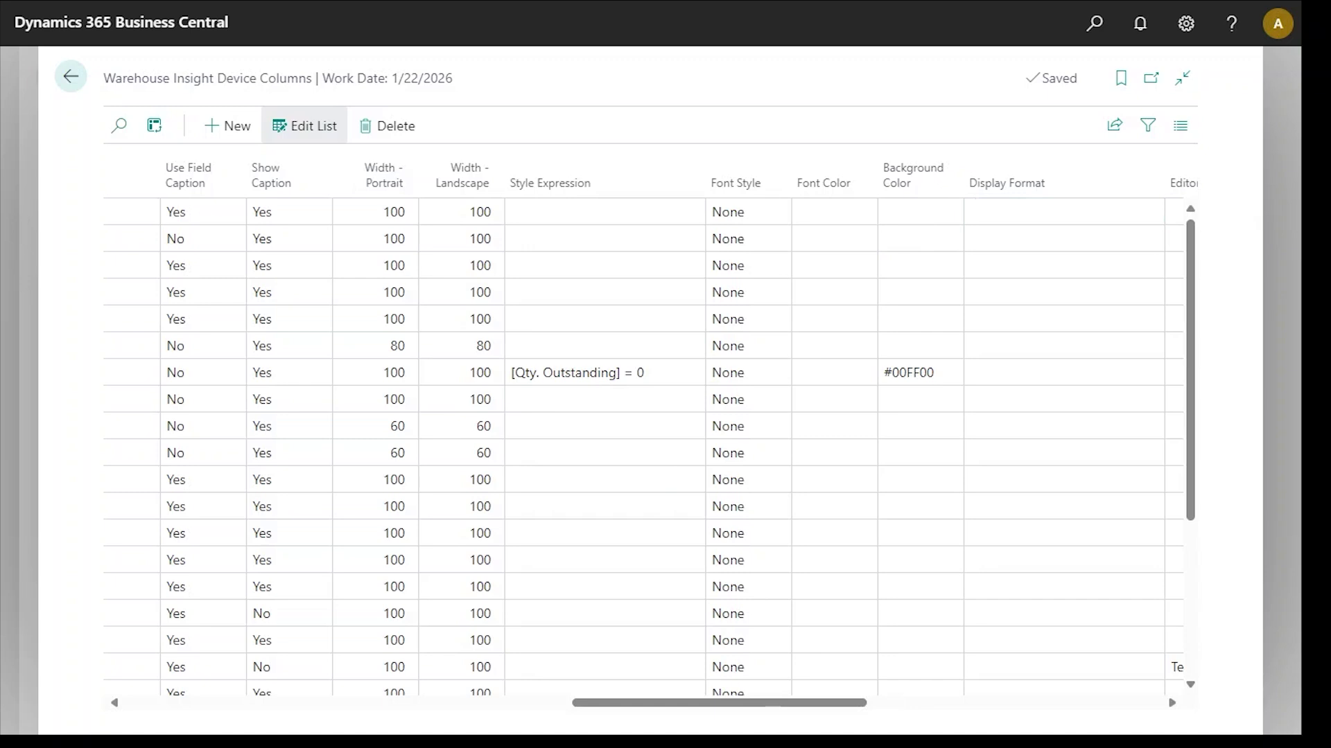
key("alt+Tab")
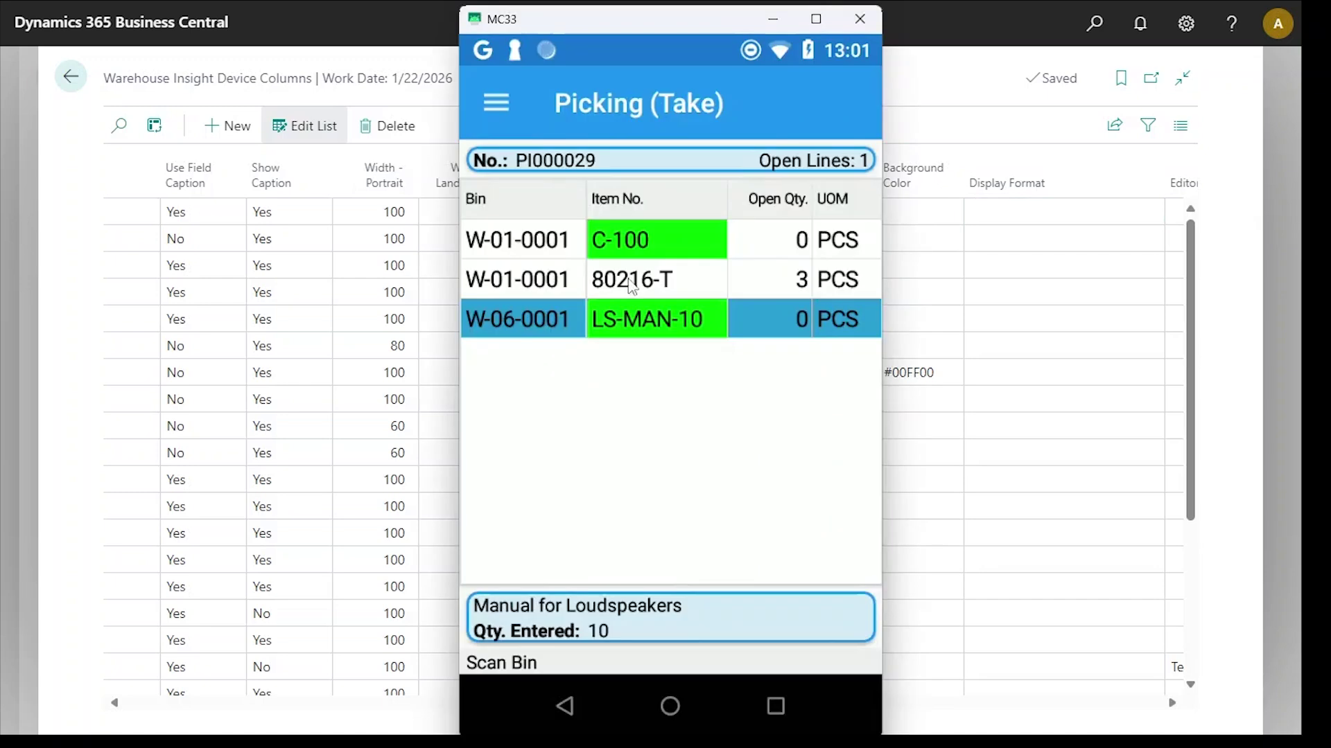
left_click(513, 291)
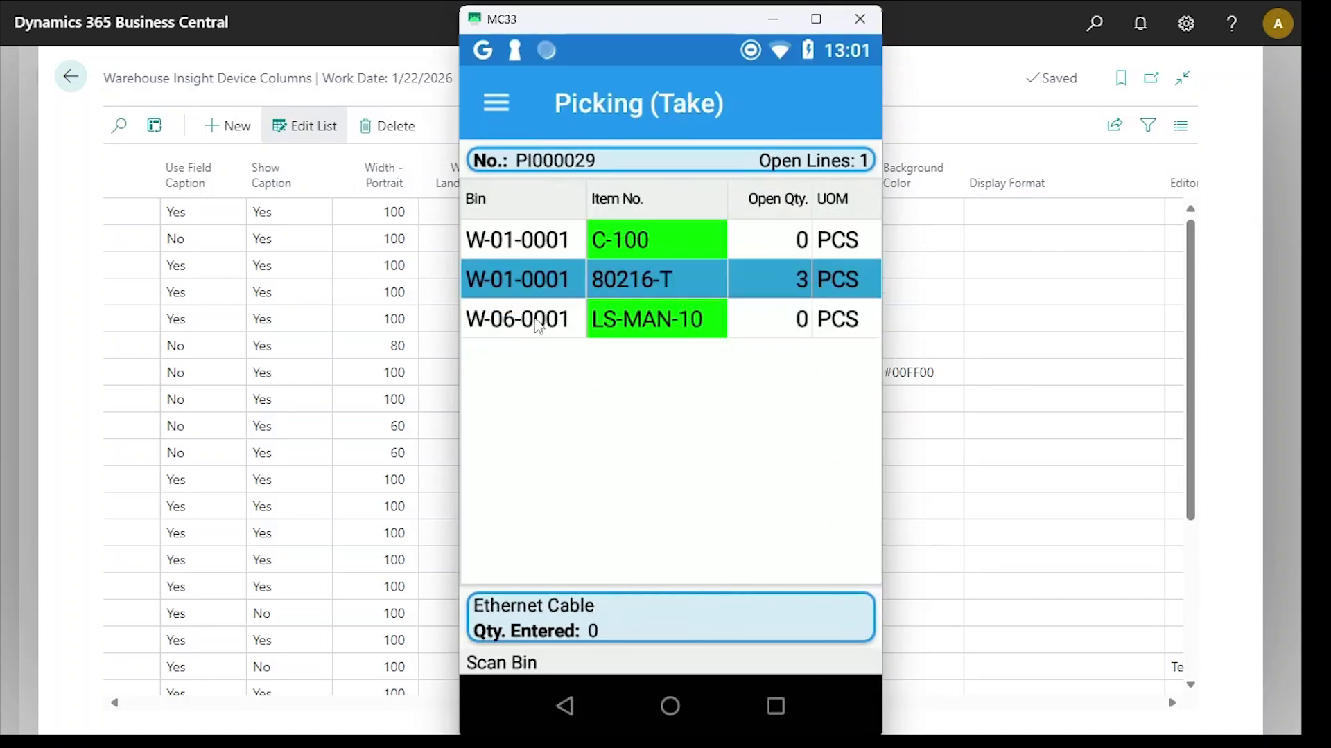
left_click(516, 325)
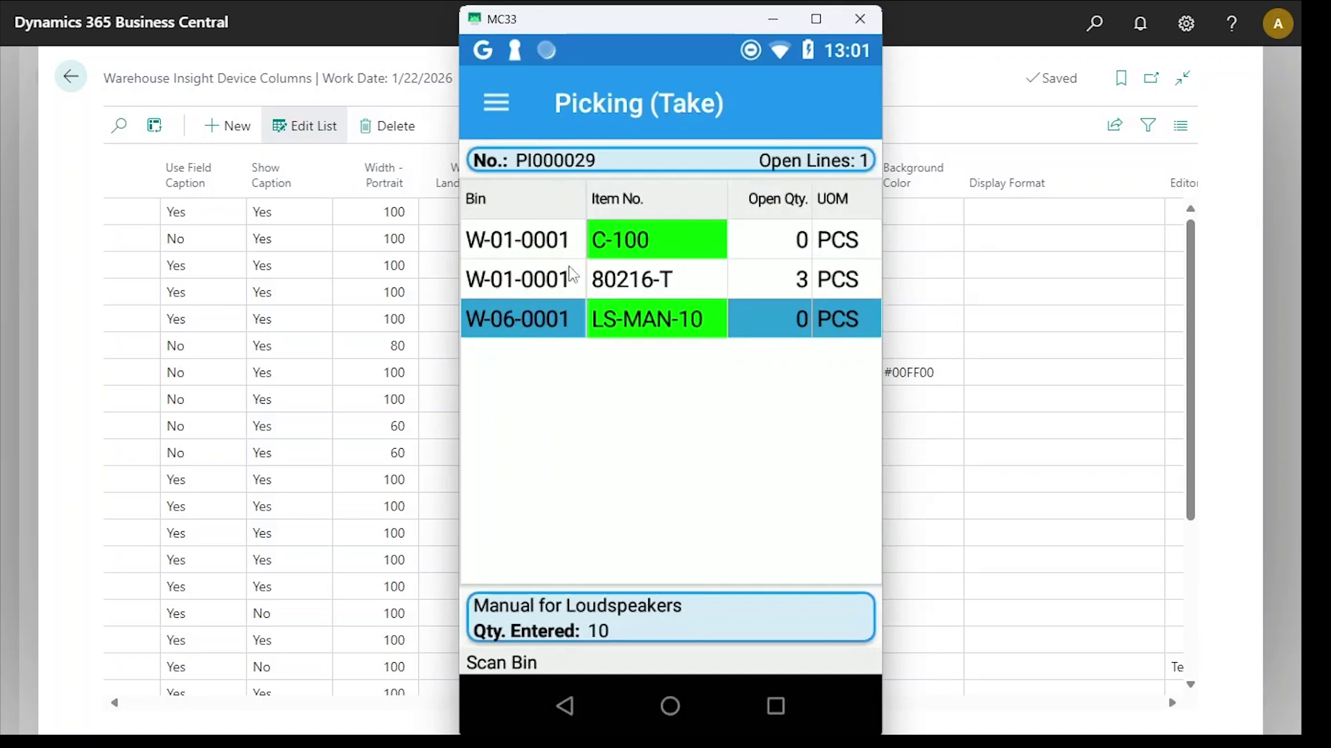
Locate the COL_BIN row and check its Bin Code field name
left_click(937, 73)
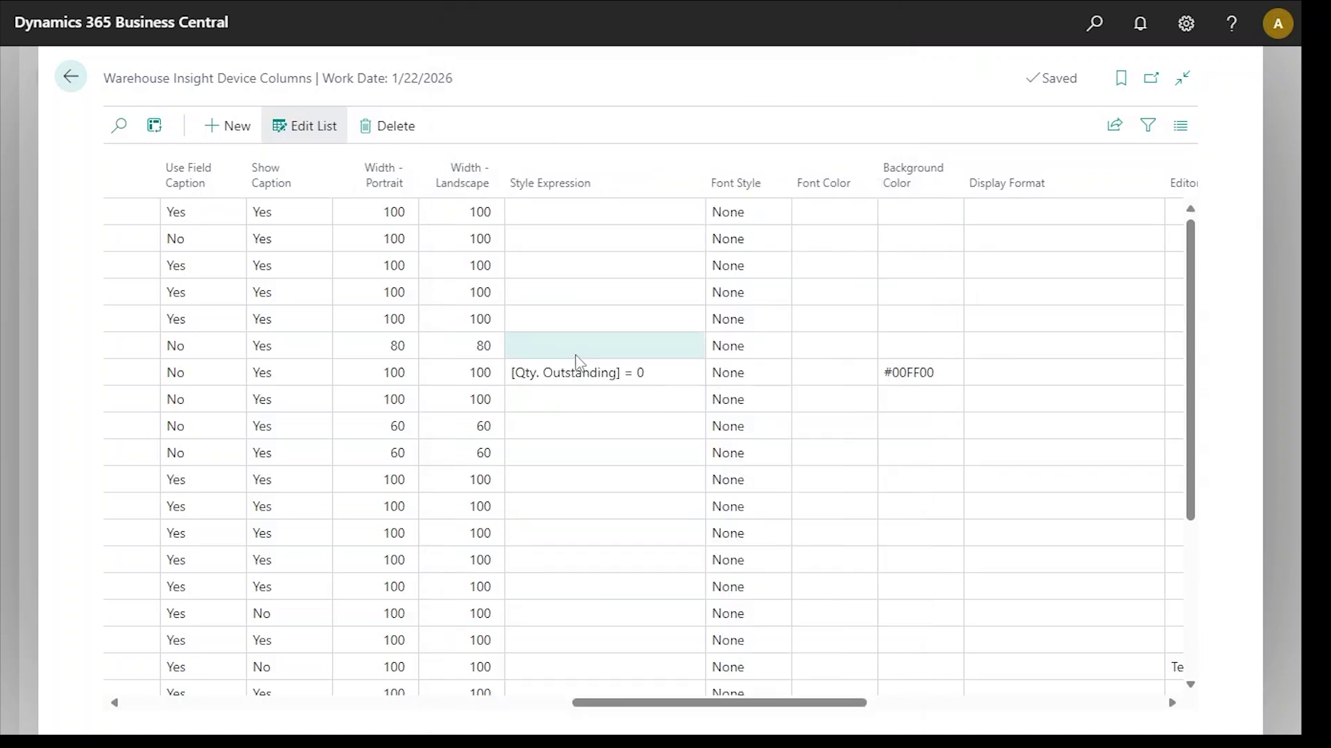
left_click_drag(693, 704, 192, 712)
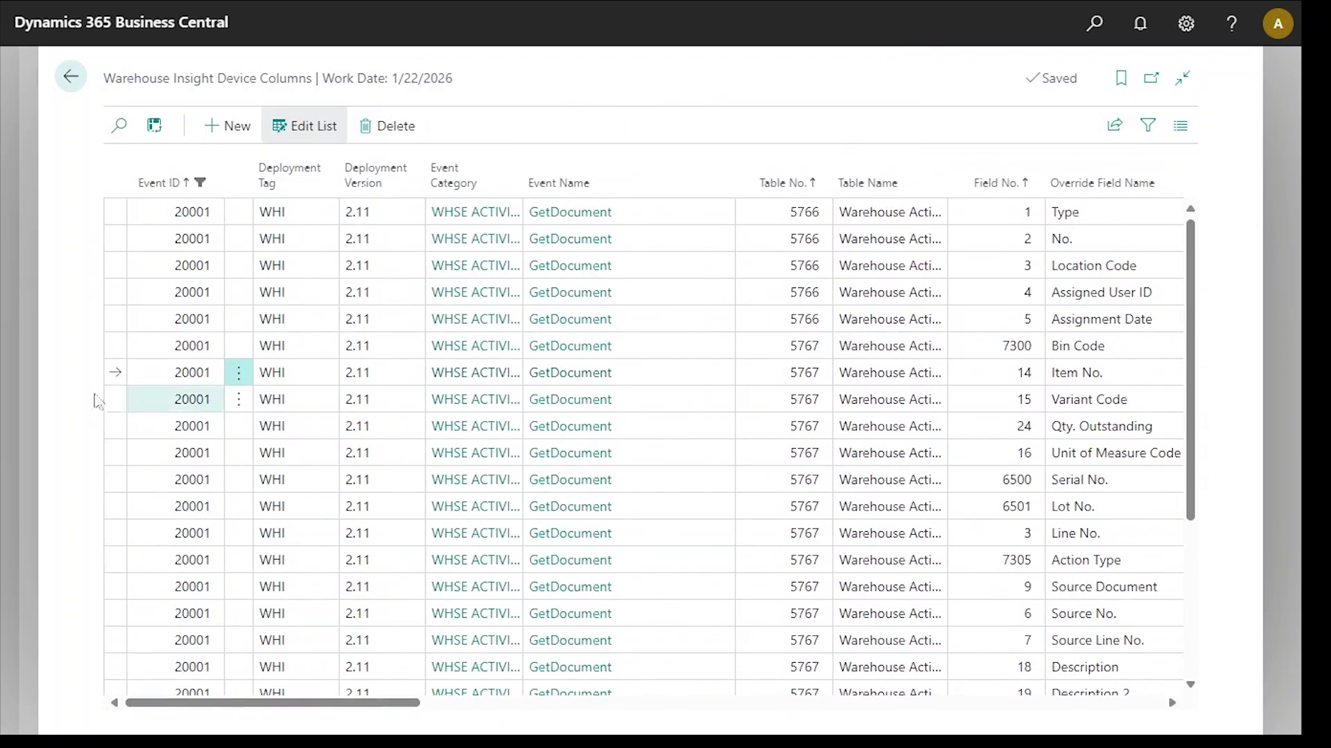
left_click(118, 347)
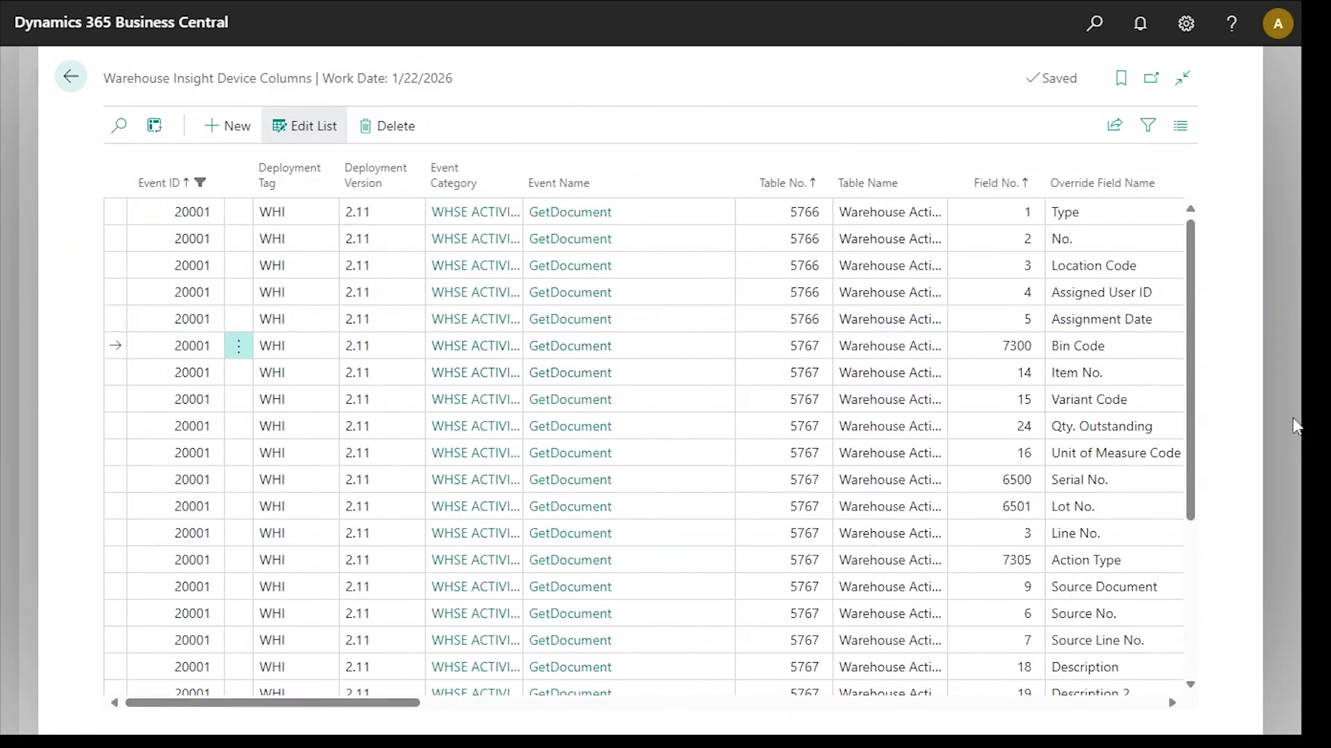
left_click(1119, 349)
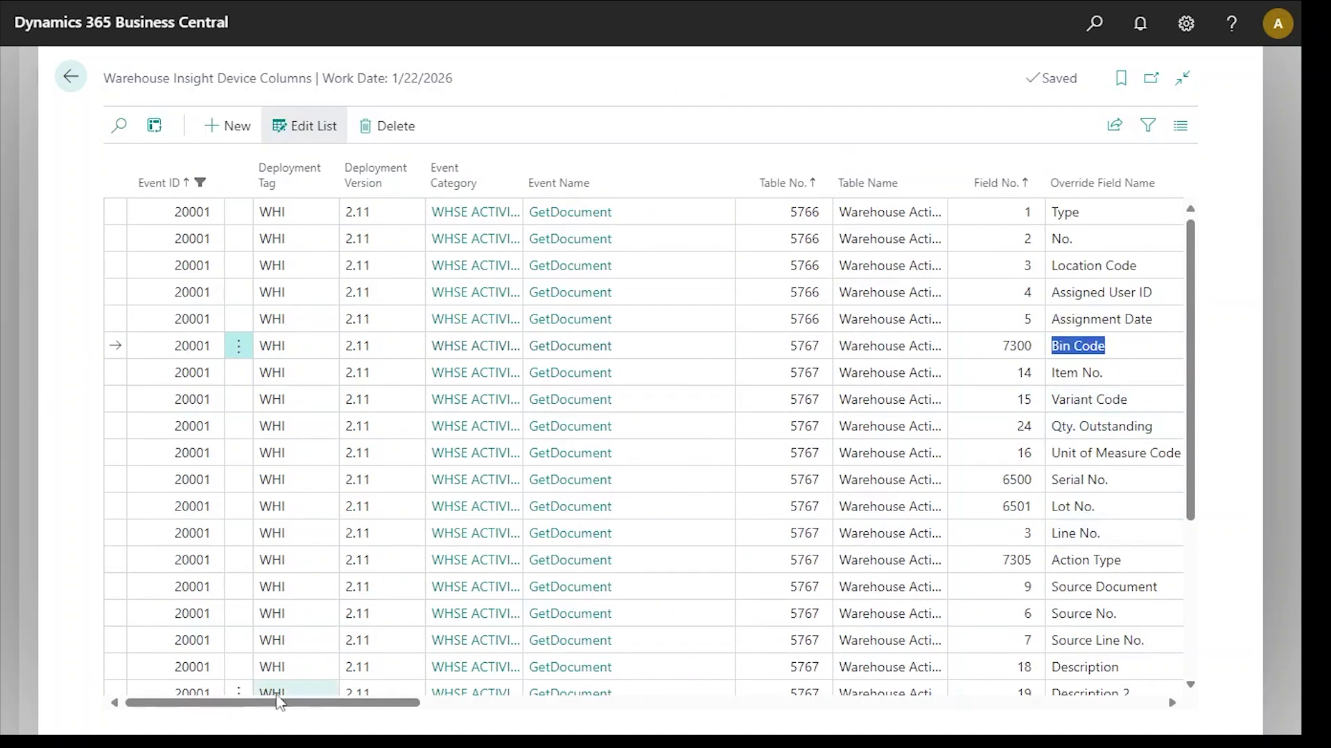
Enter the style expression "[Bin Code]" = "W-06-0001" on the COL_BIN row
left_click_drag(277, 703, 632, 722)
left_click(910, 343)
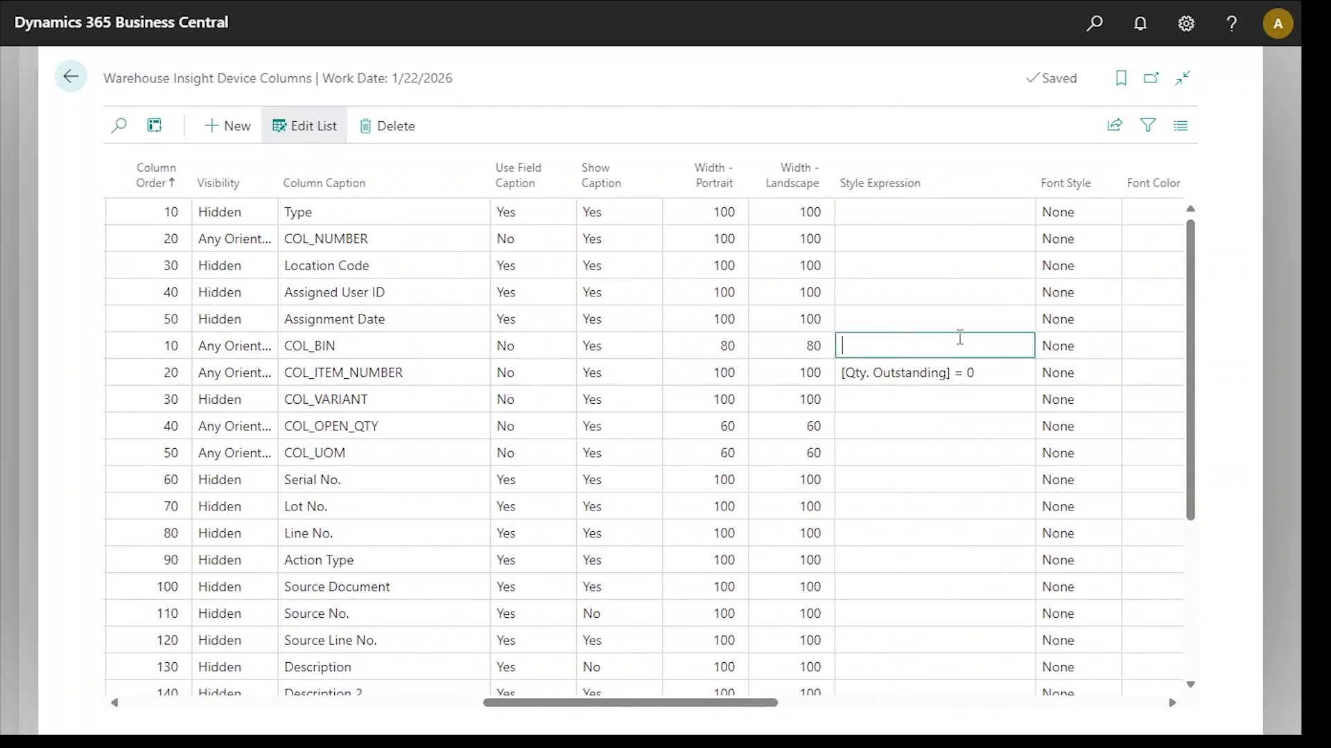
type("[Bin Code] = \"W-06-0001\"")
left_click_drag(923, 350, 1006, 348)
type("\"")
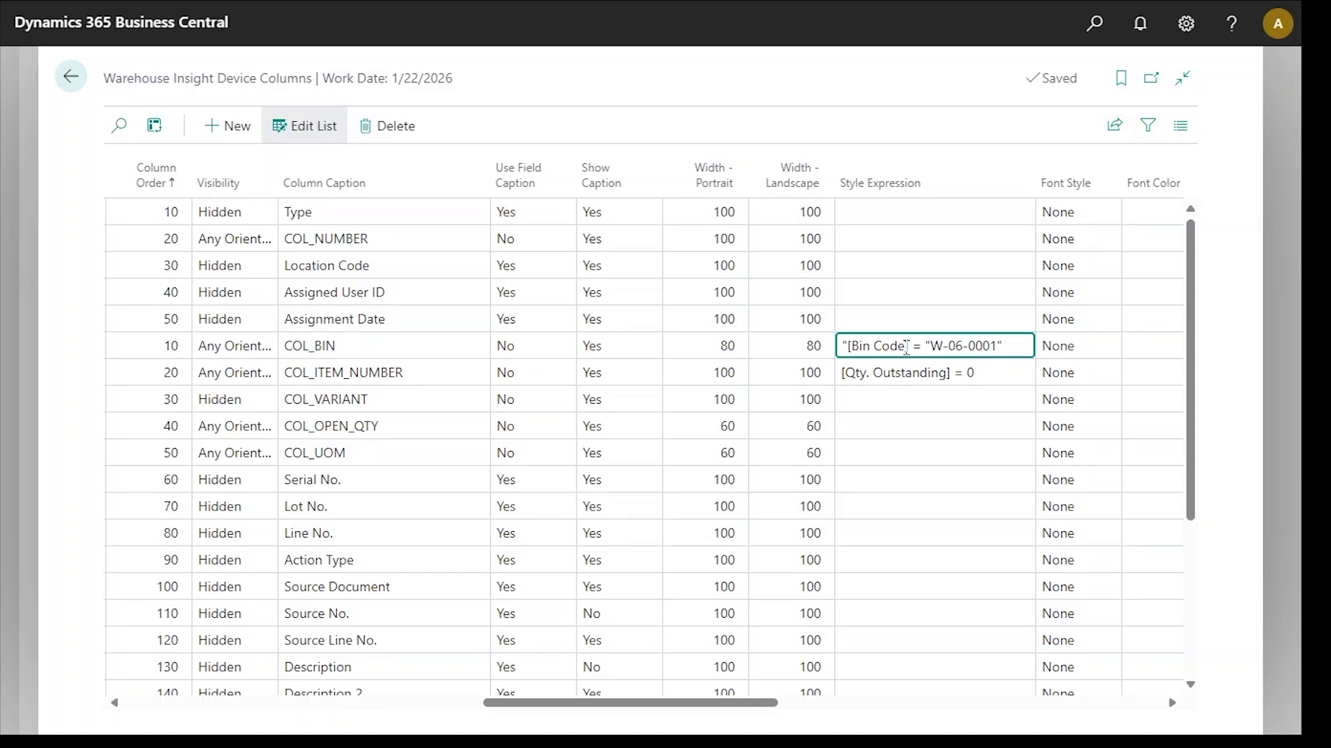
type(" = \"")
key("Up")
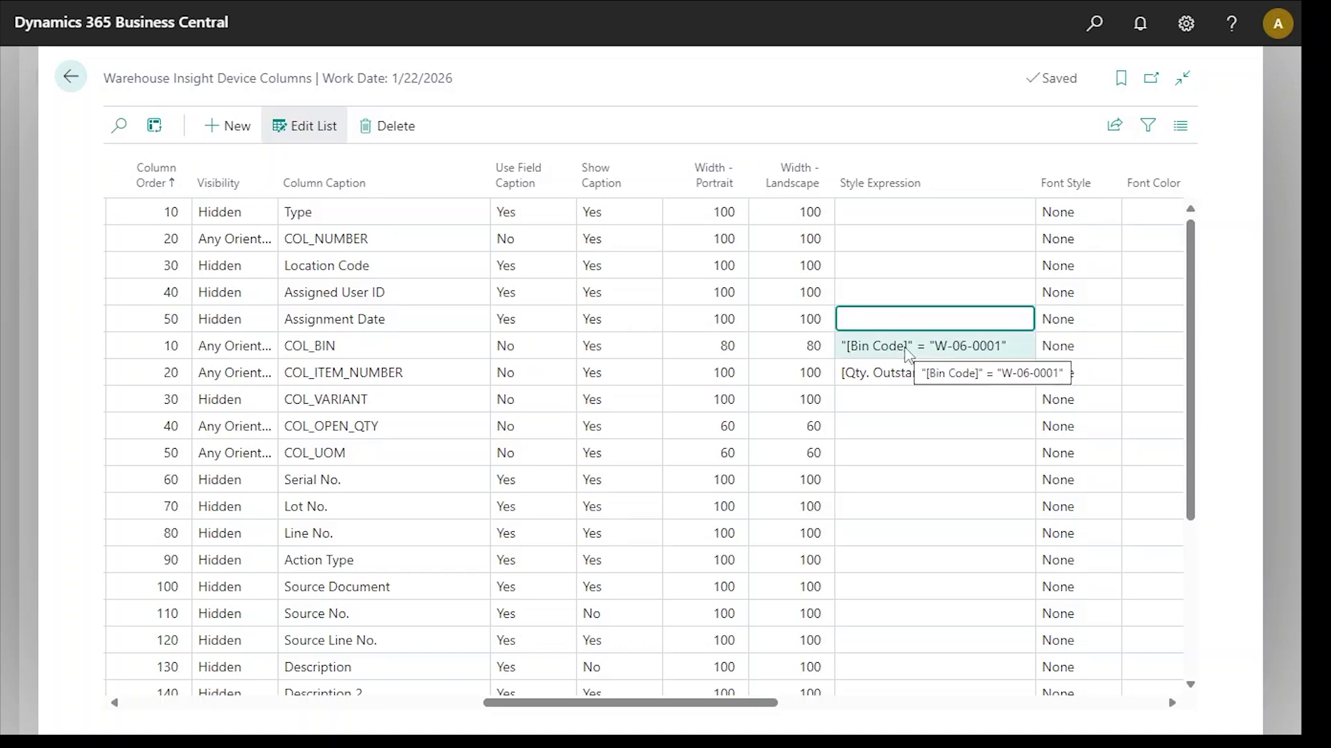
left_click(905, 350)
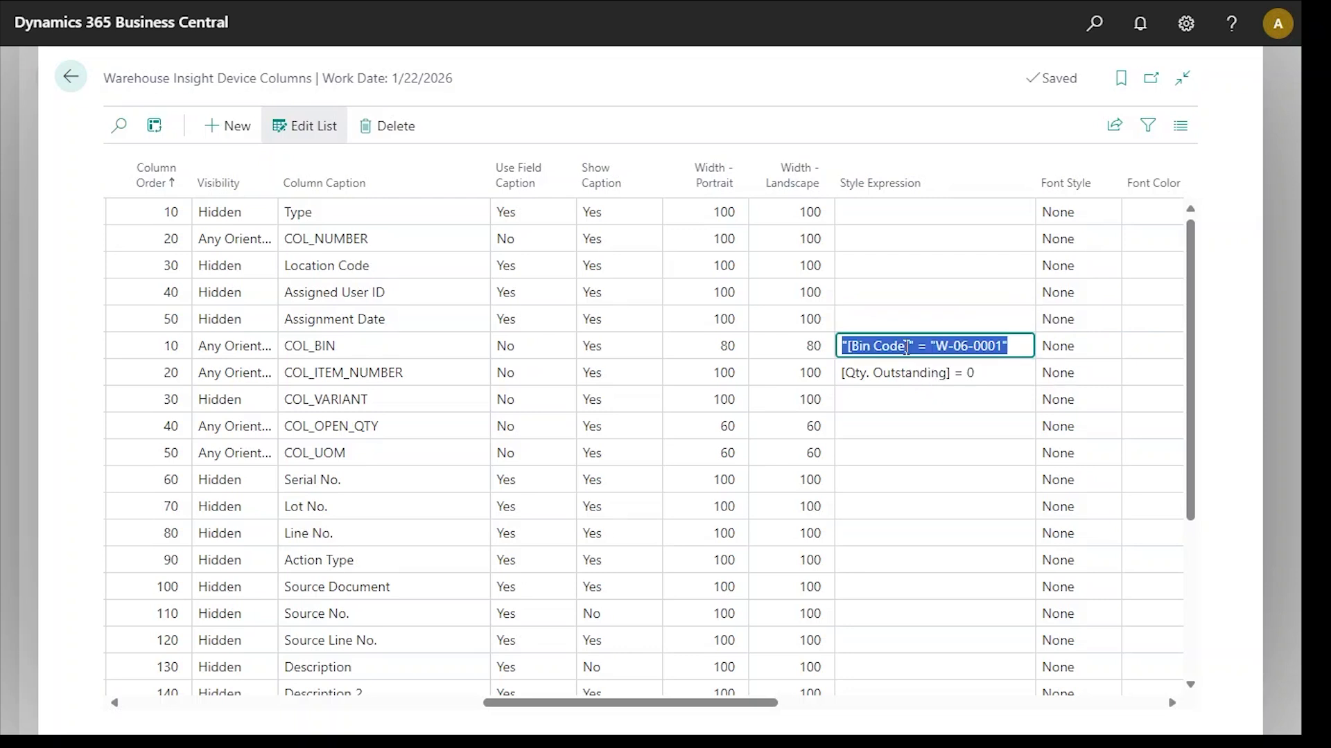
Reopen pick PI000029 on the handheld and select its pick lines
key("alt+Tab")
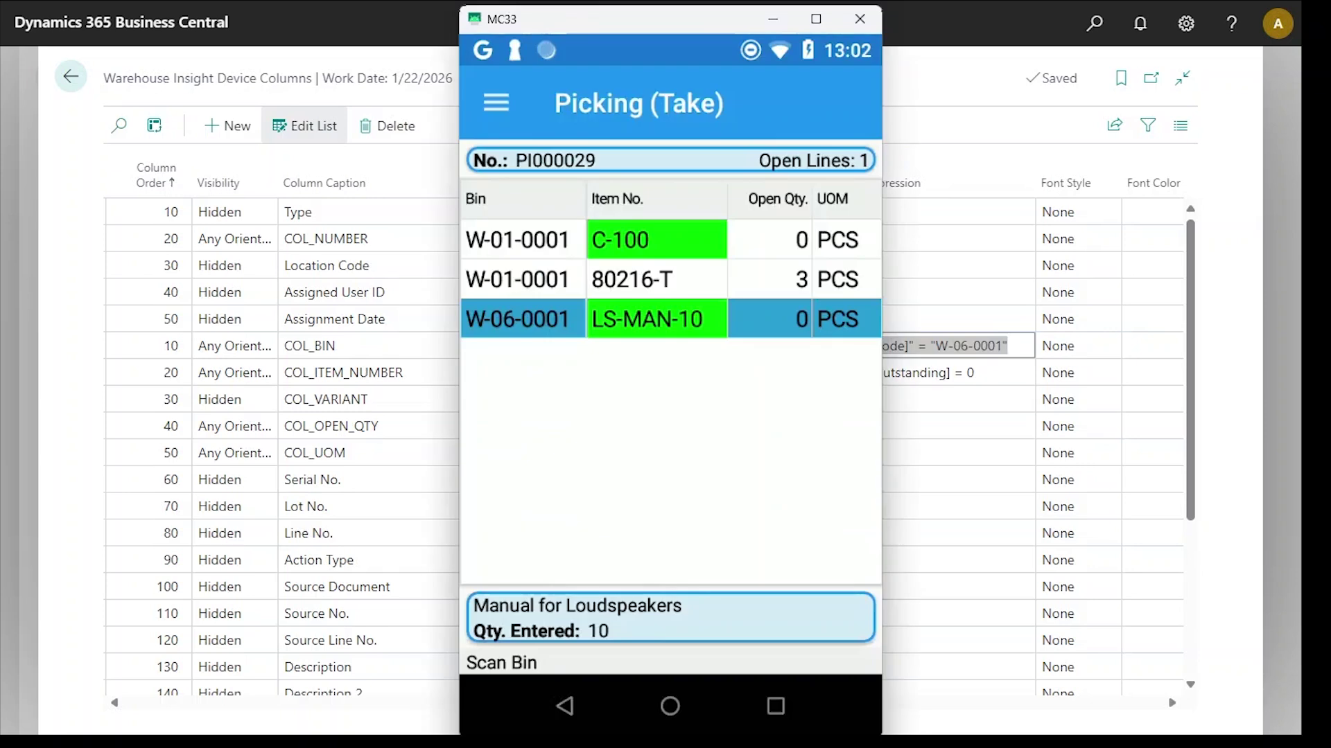
left_click(565, 706)
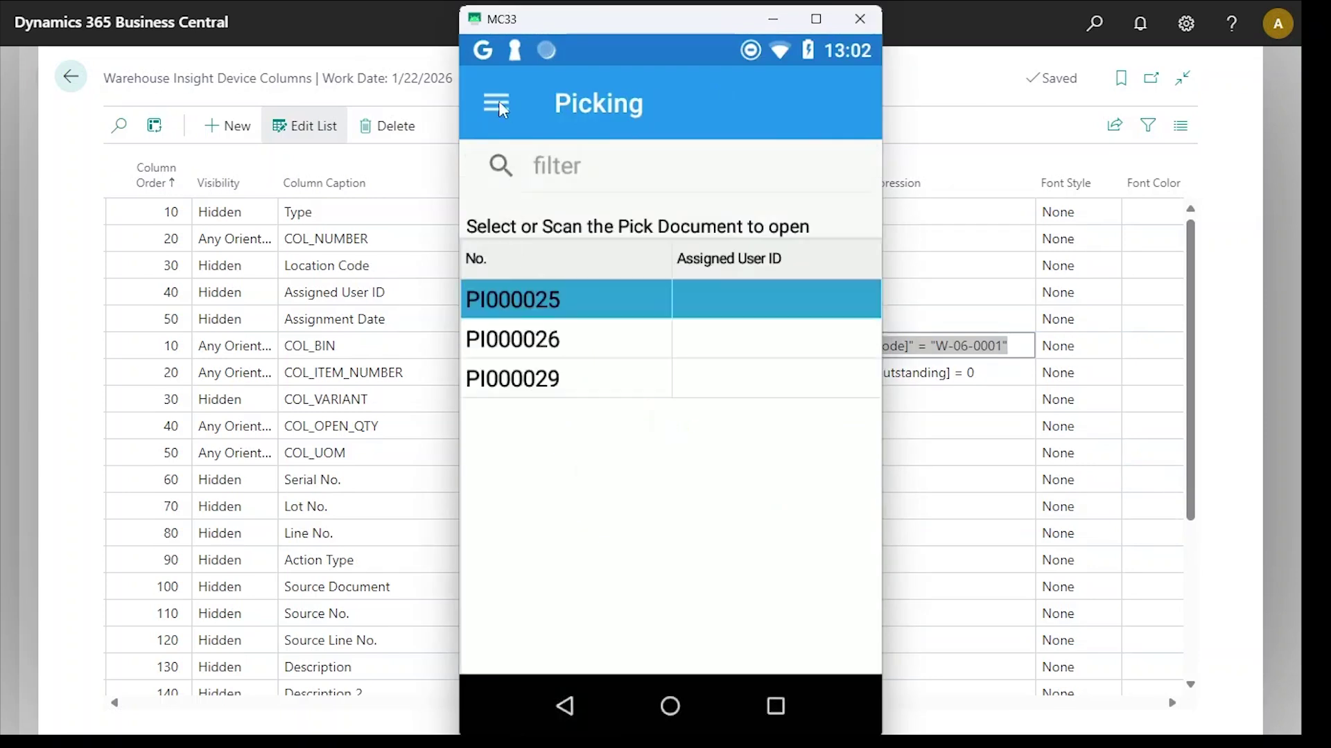
left_click(498, 101)
left_click(840, 356)
left_click(629, 388)
left_click(498, 101)
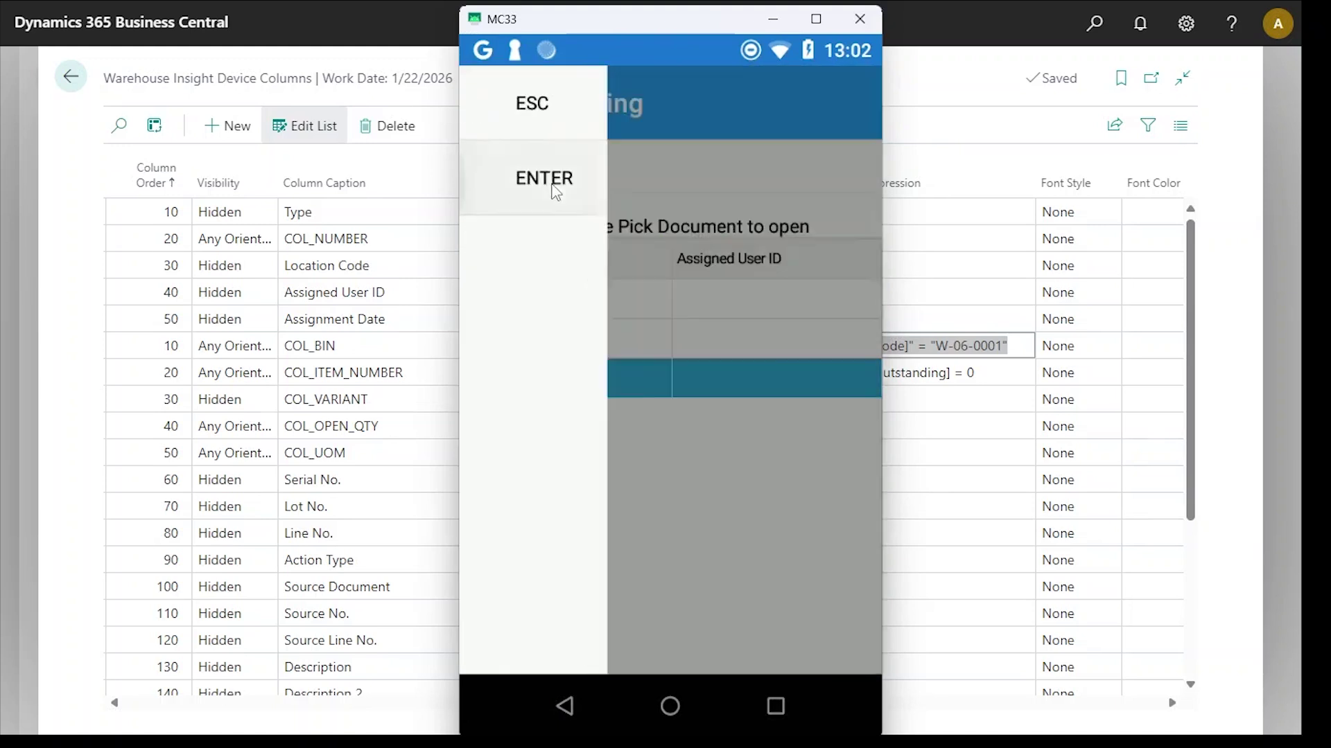
left_click(544, 179)
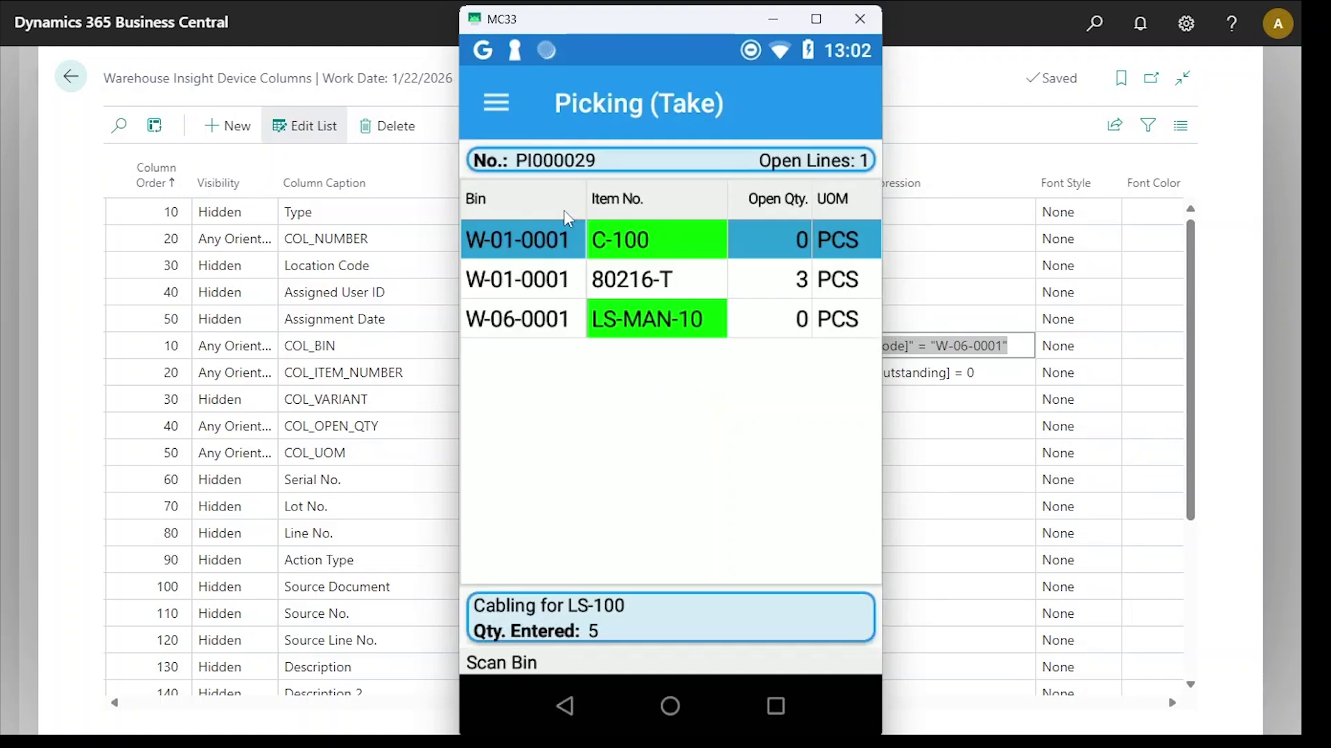
left_click(505, 333)
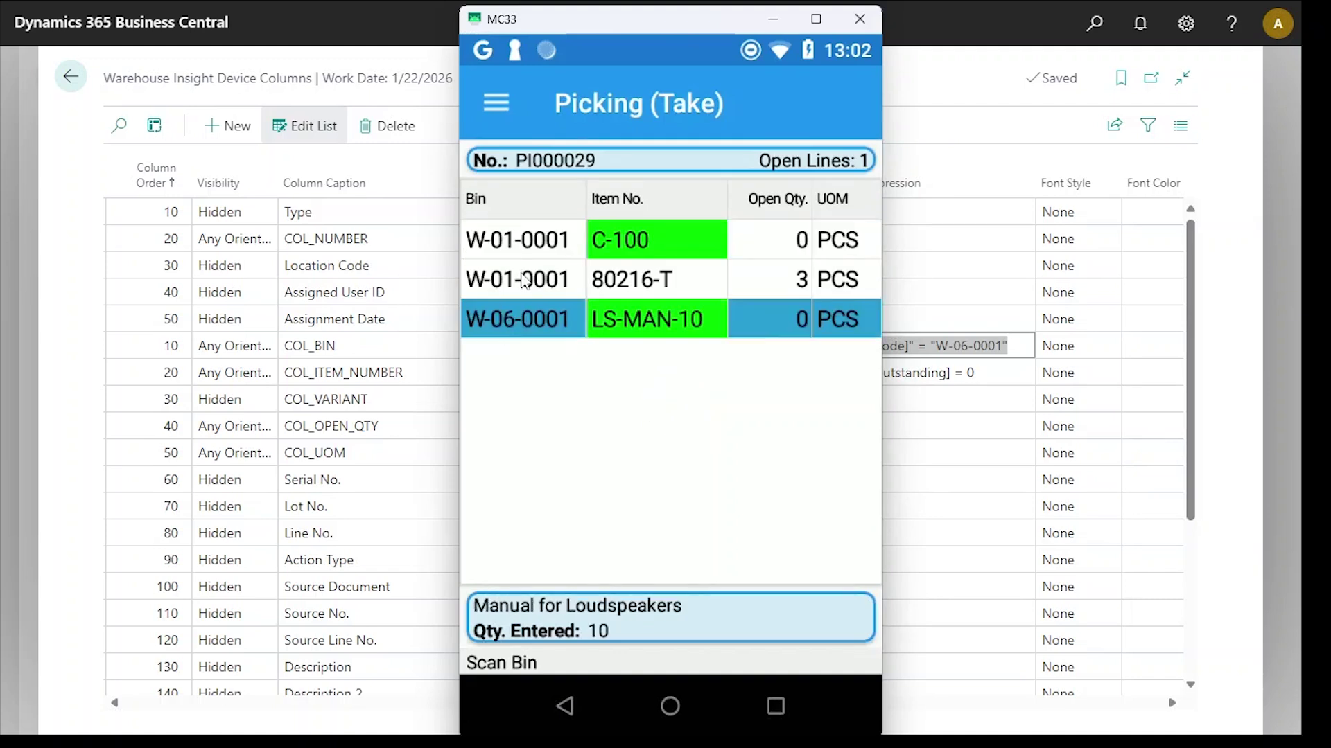
left_click(524, 280)
Set COL_BIN's Font Color to #0000FF
key("alt+Tab")
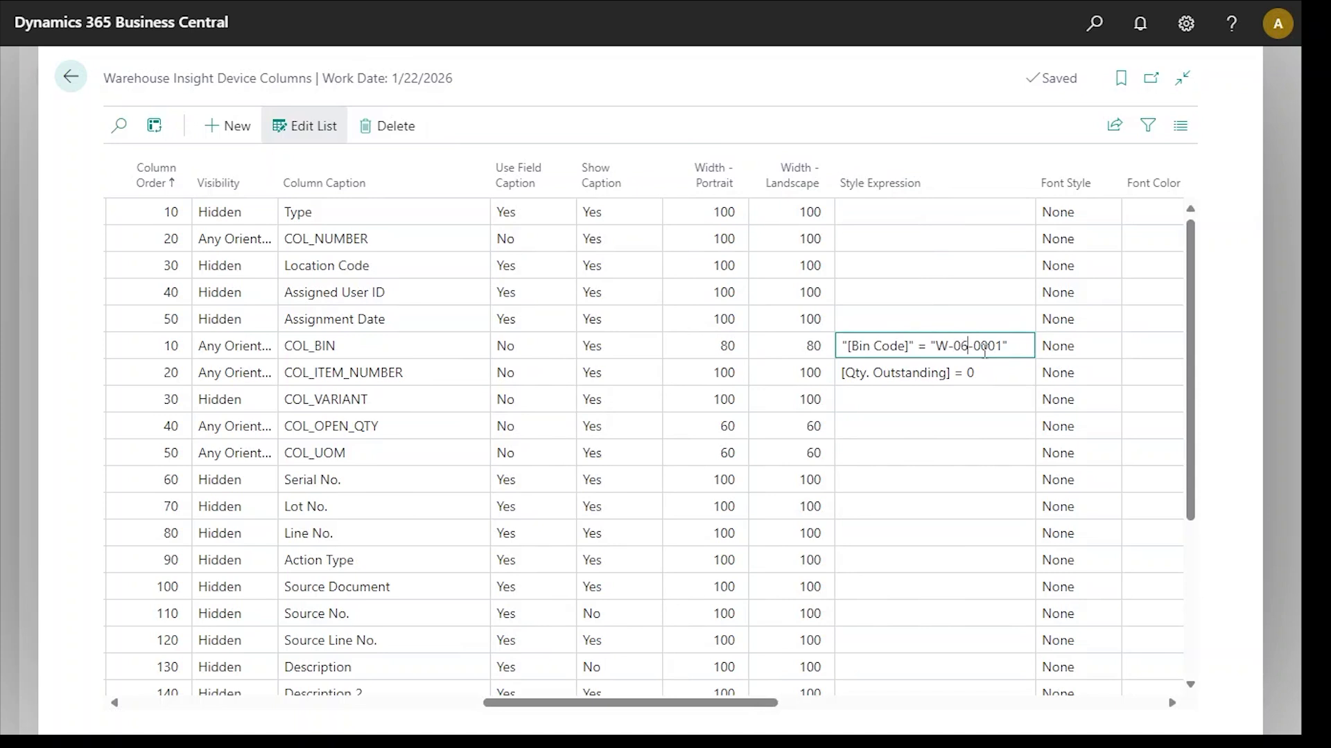
key("Tab")
key("Tab")
key("Tab")
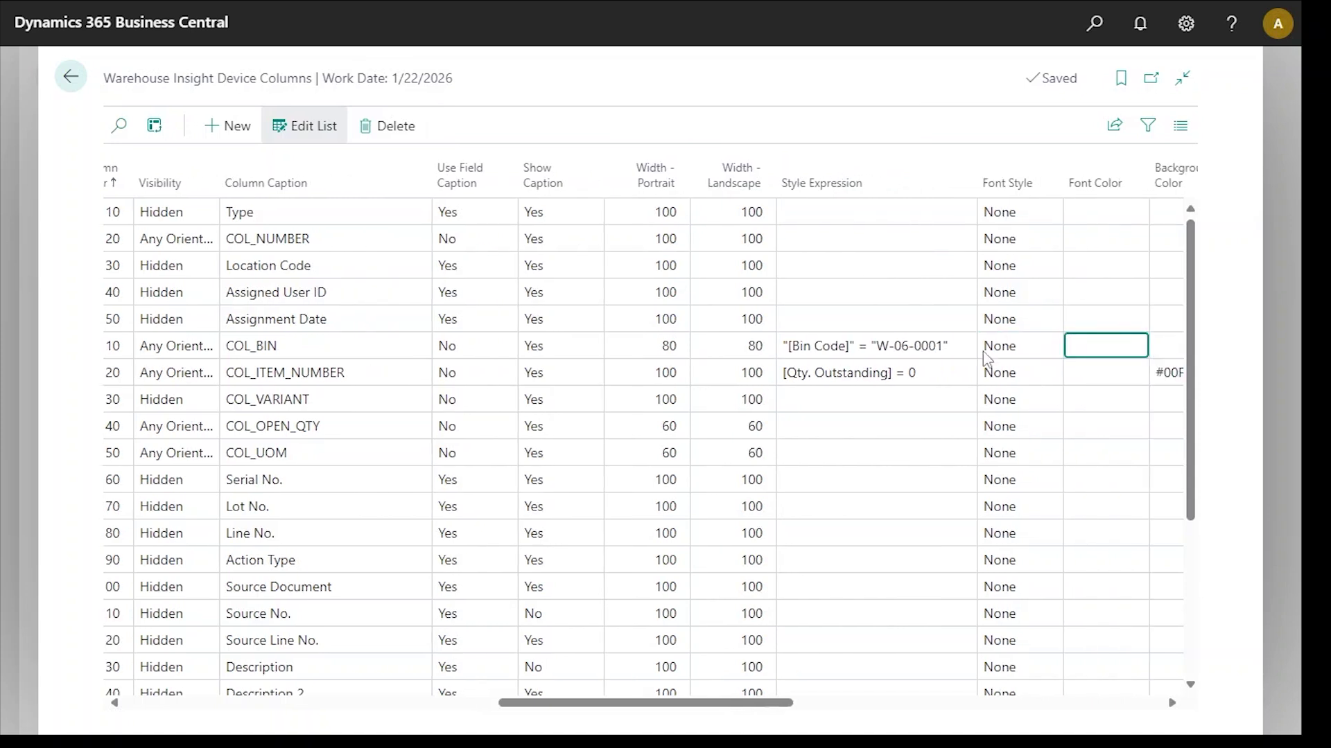
key("shift+Tab")
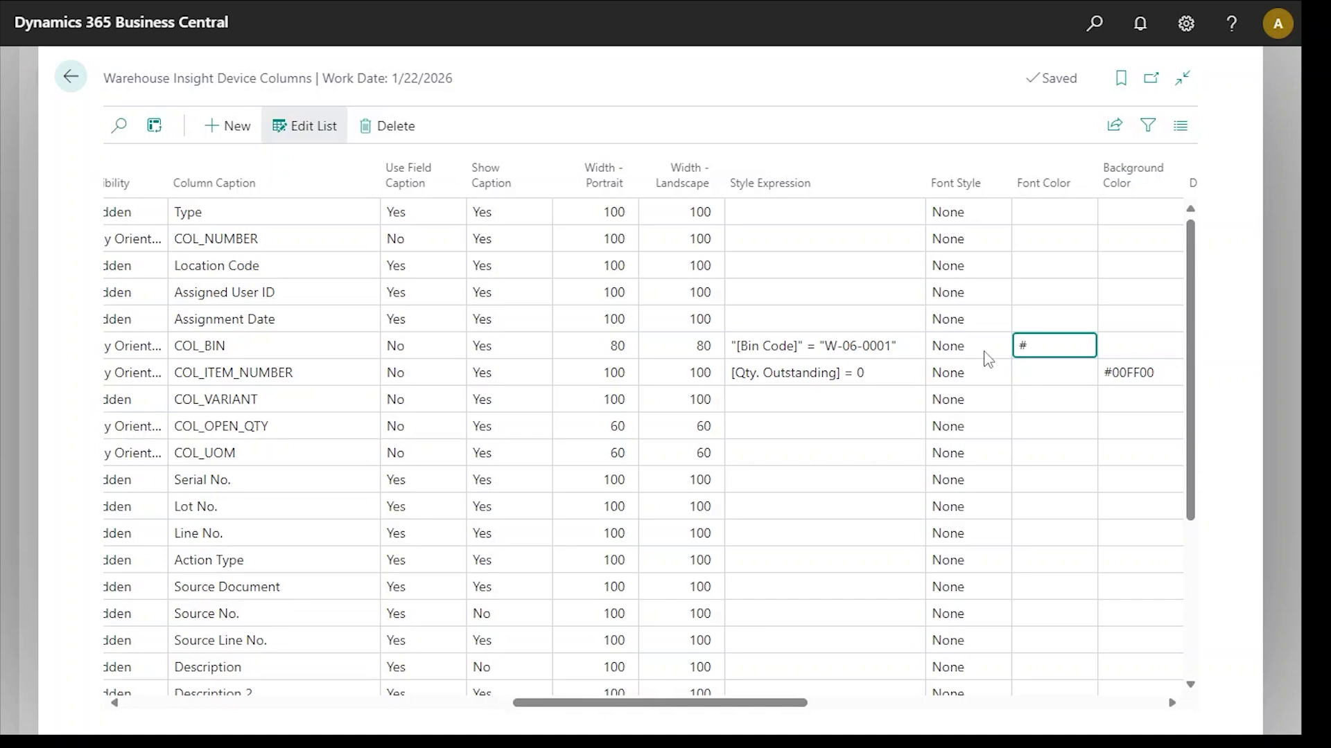
type("#0000FF")
key("Up")
key("Down")
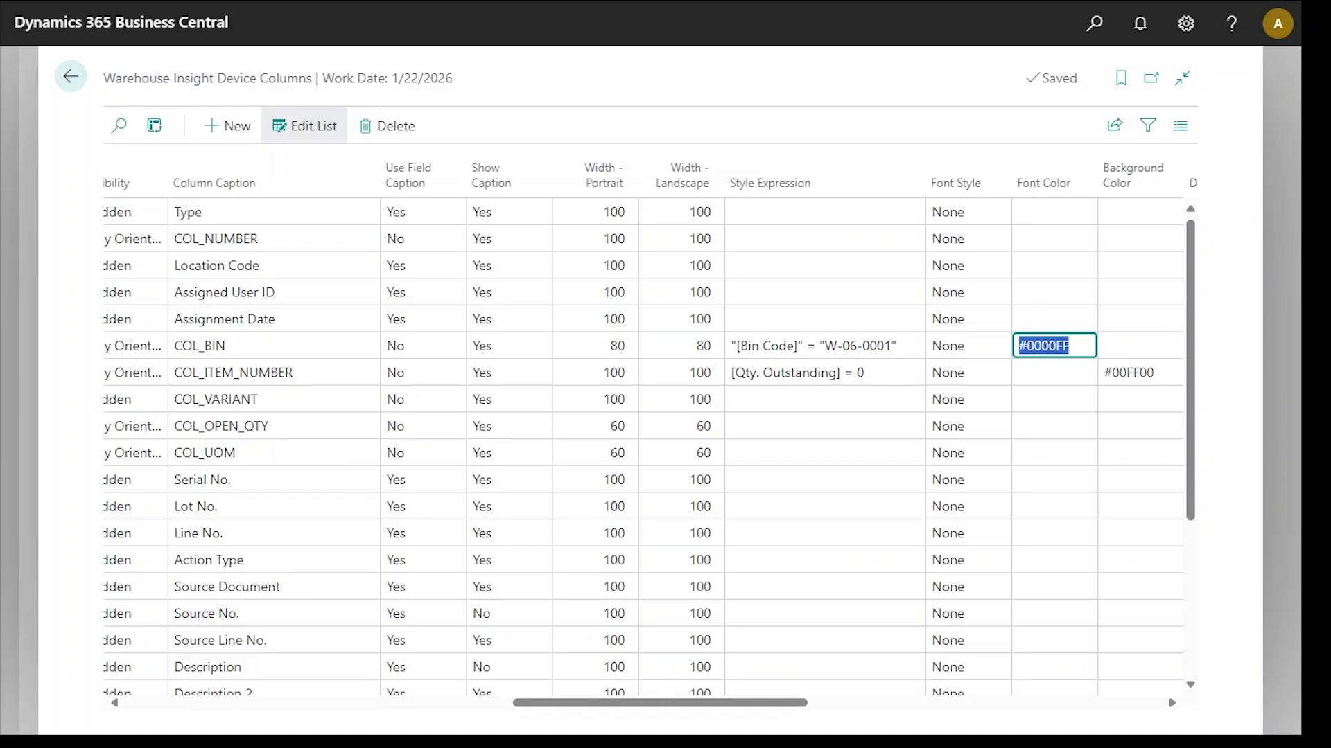
key("alt+Tab")
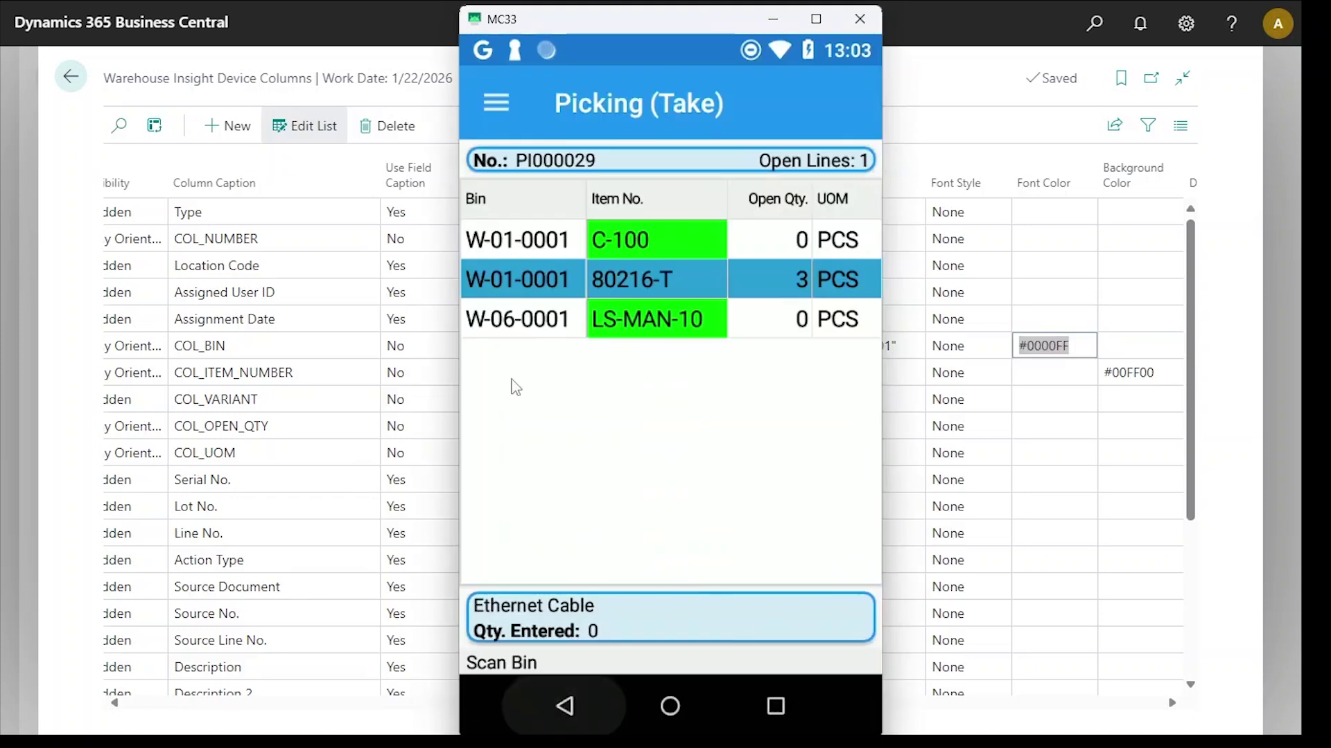
Reopen PI000029 and select the LS-MAN-10 line to see bin W-06-0001 in blue
left_click(496, 103)
left_click(548, 176)
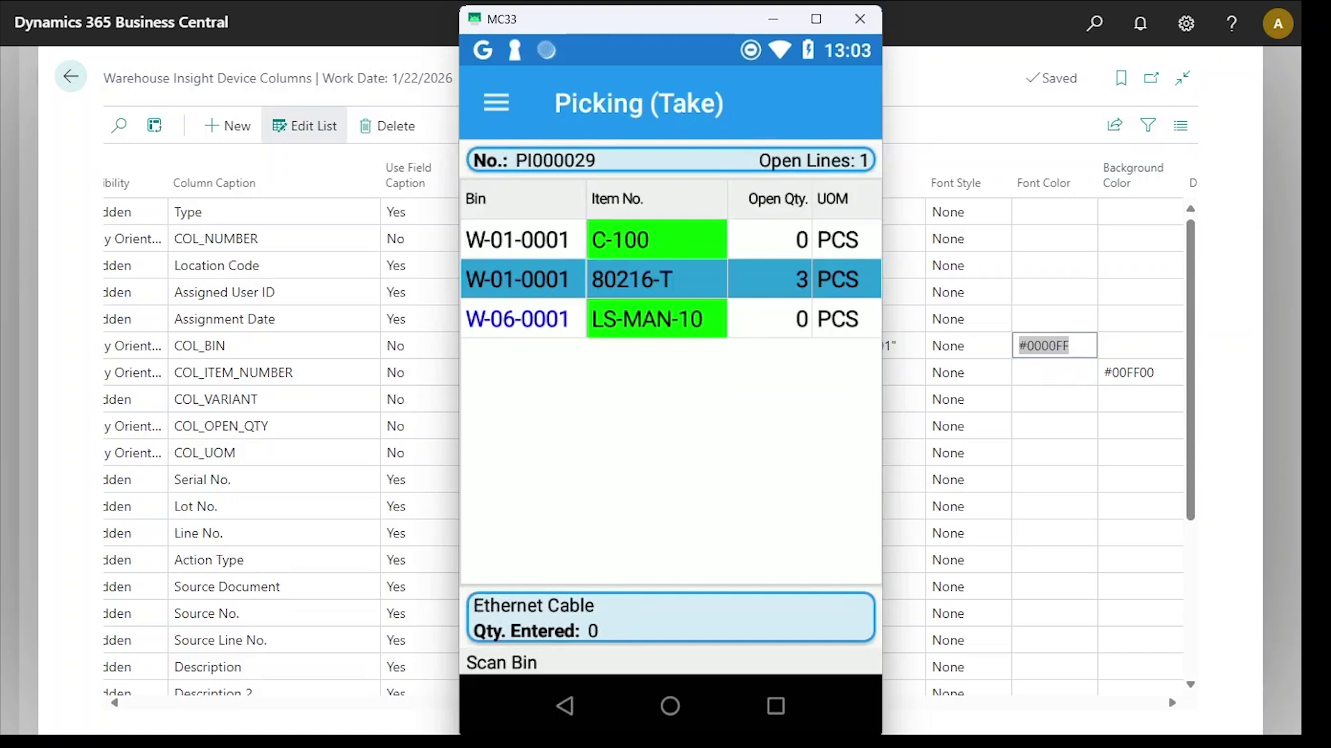
left_click(525, 336)
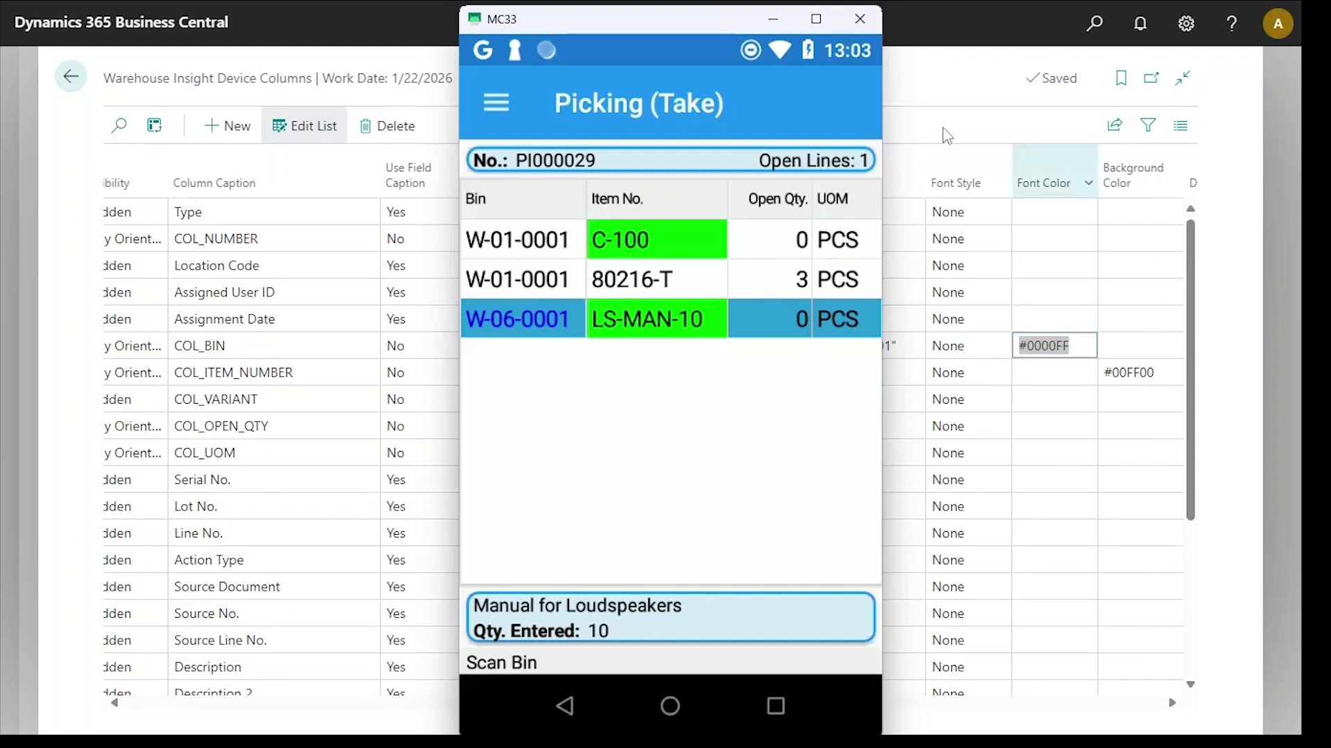
left_click(921, 120)
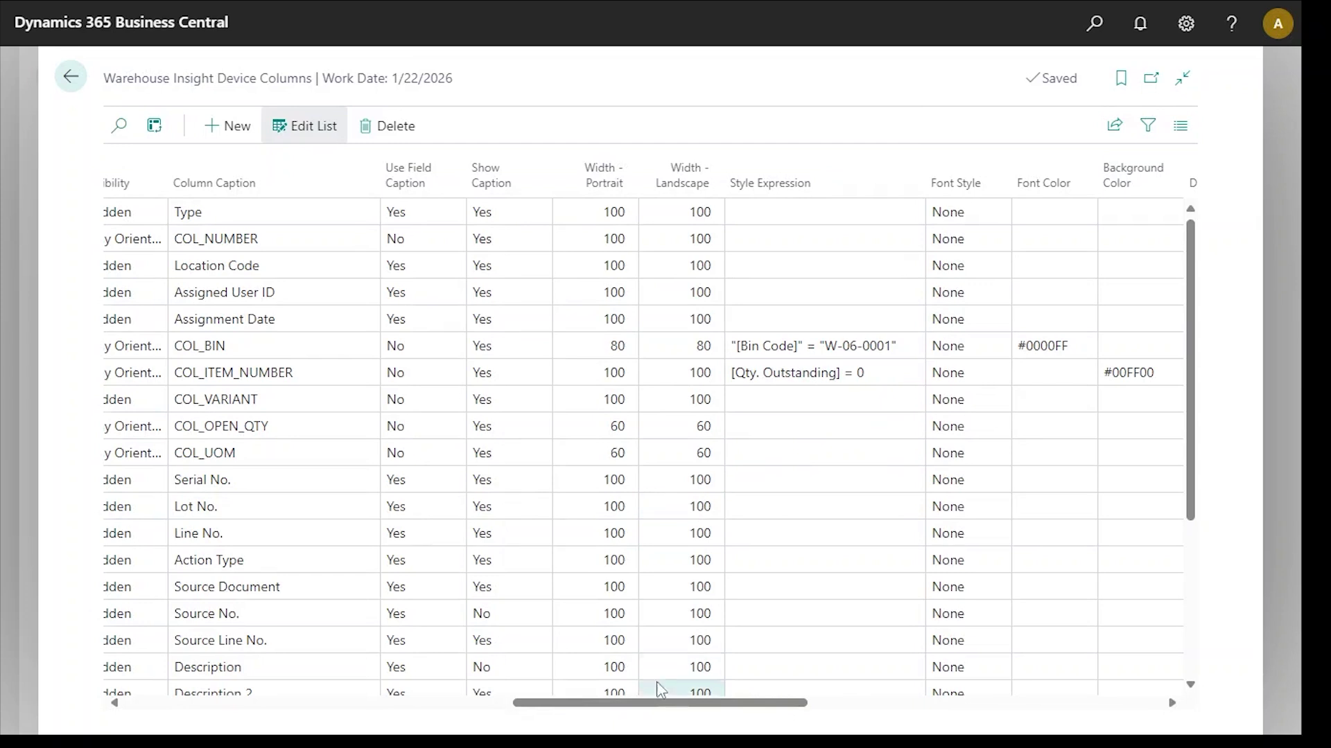
Give the Description column style expression true and Font Style Italic
left_click_drag(650, 704, 368, 706)
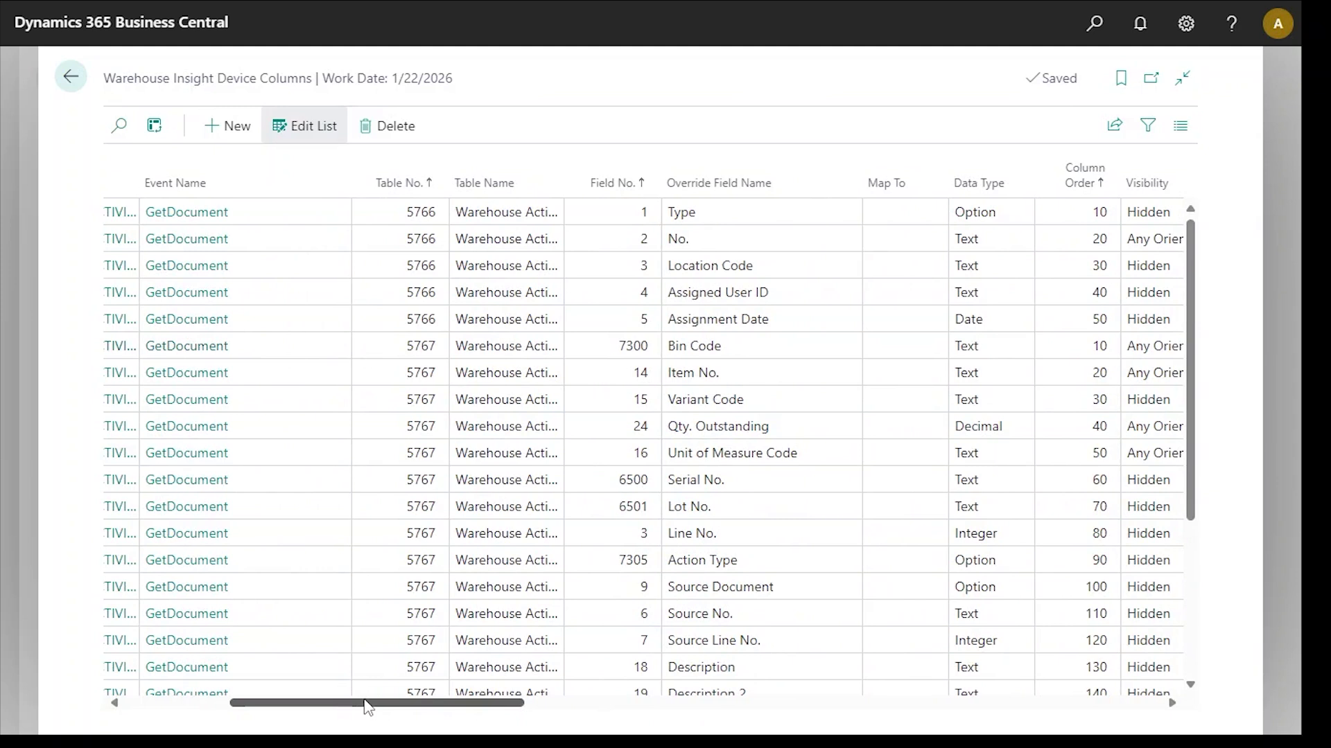
left_click(739, 666)
left_click_drag(461, 704, 746, 721)
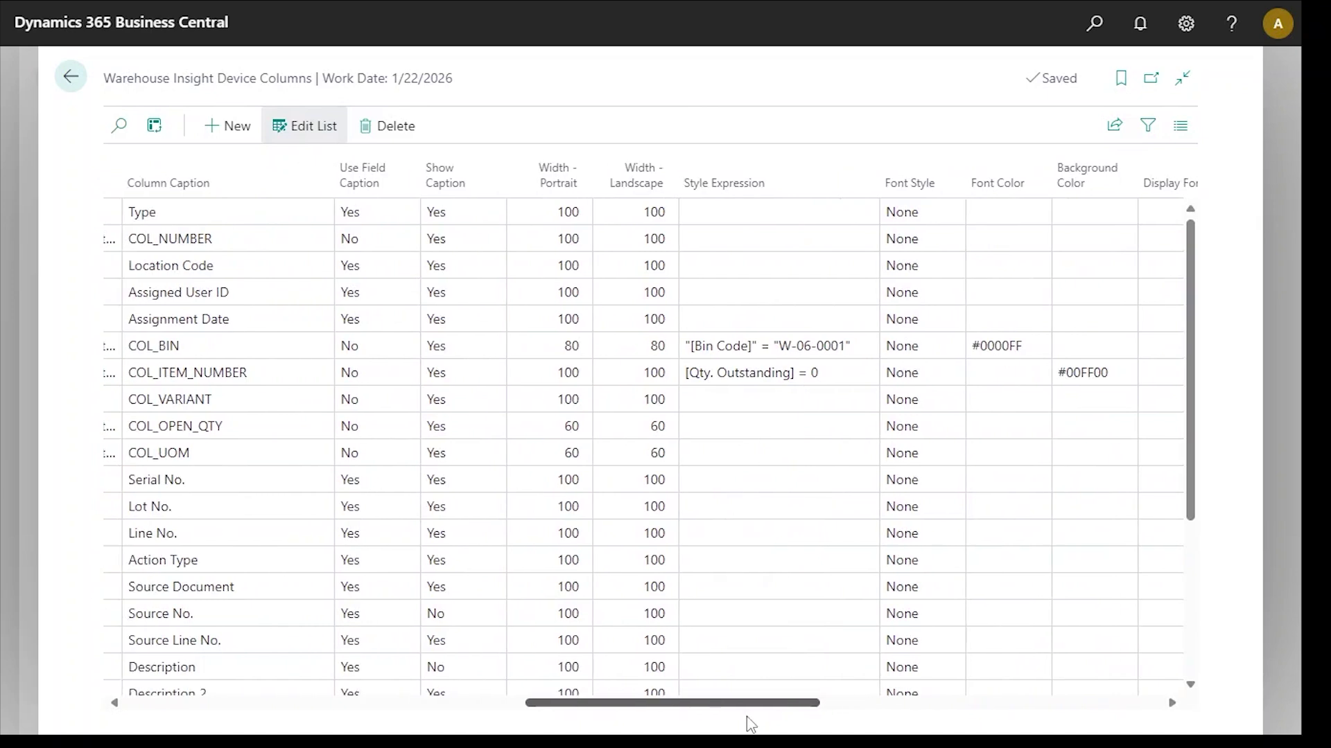
left_click(740, 669)
type("true")
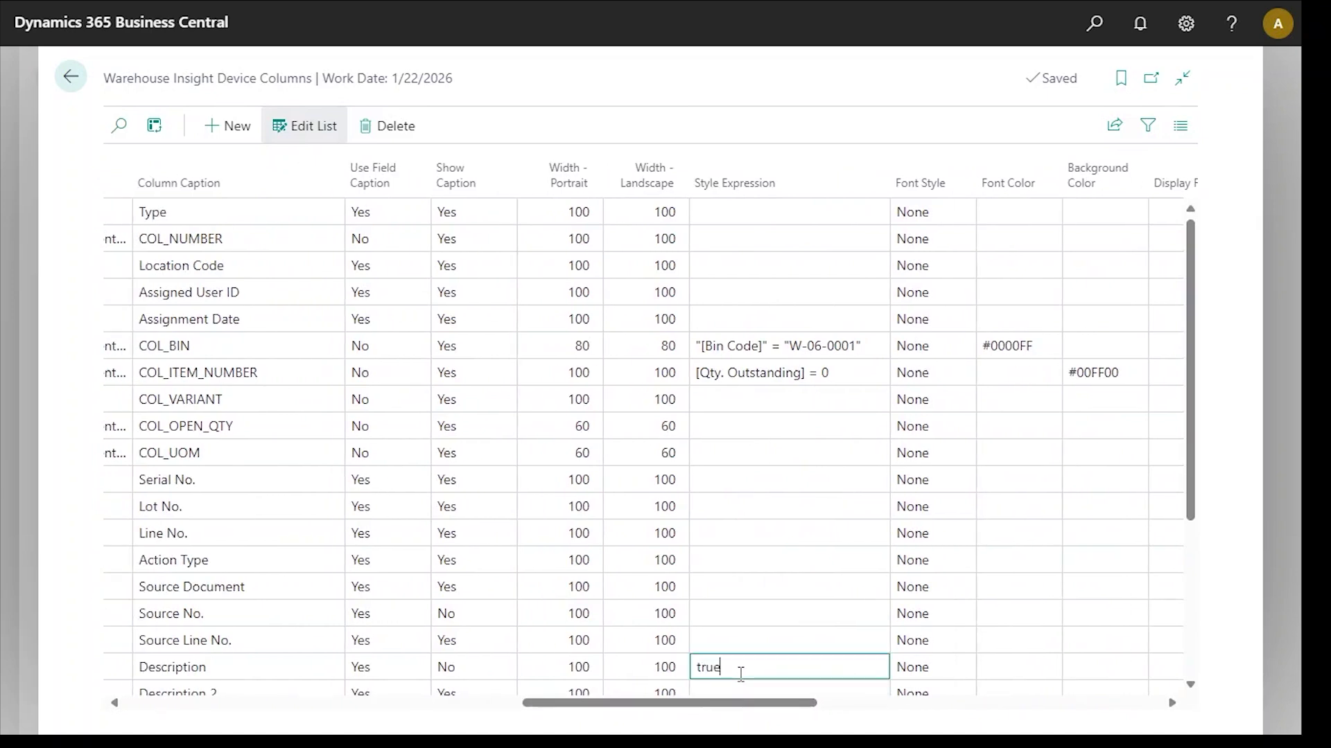
key("Tab")
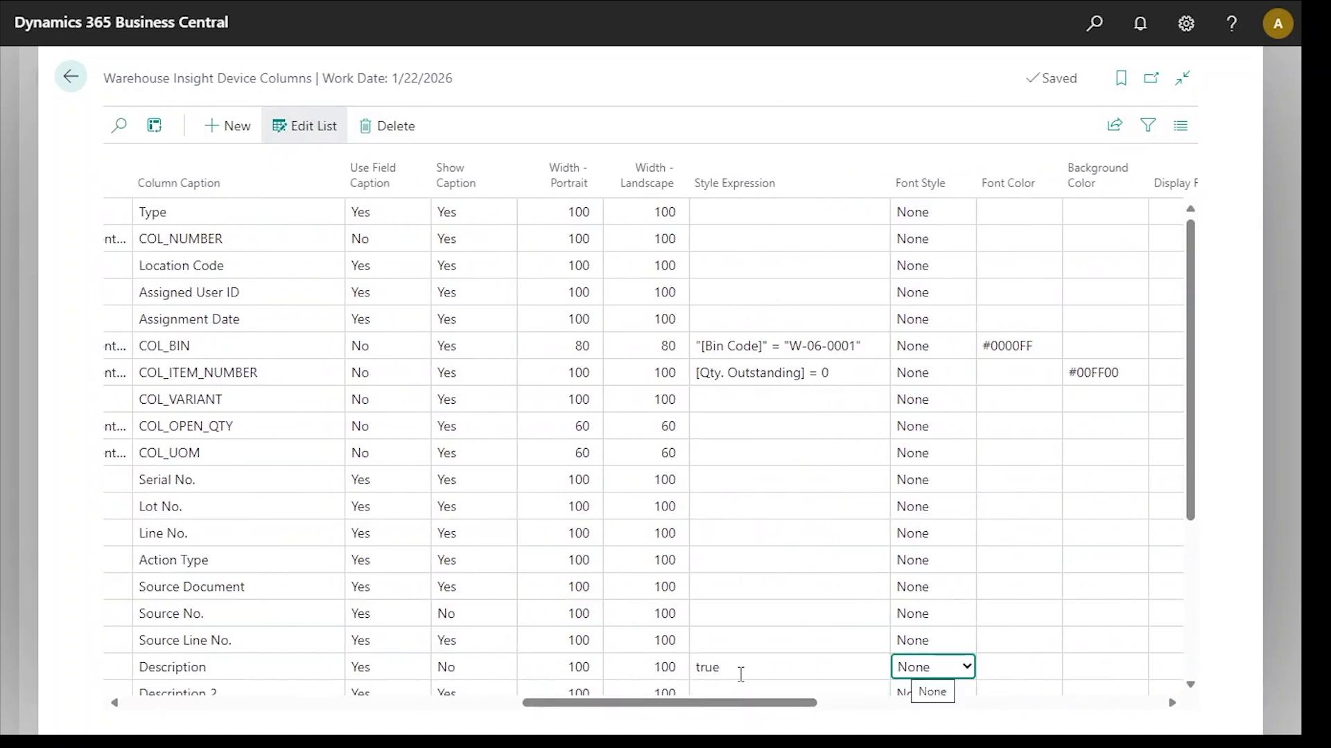
scroll(905, 559, "down", 3)
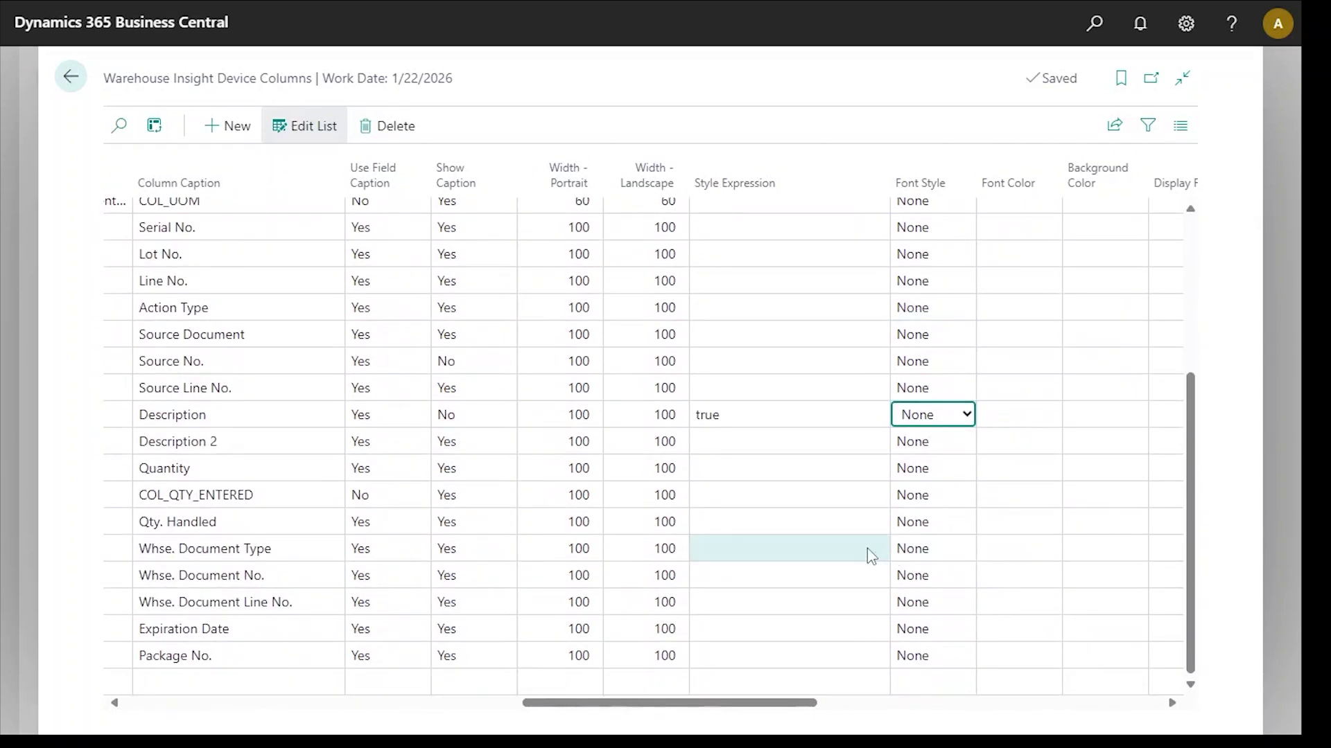
left_click(937, 416)
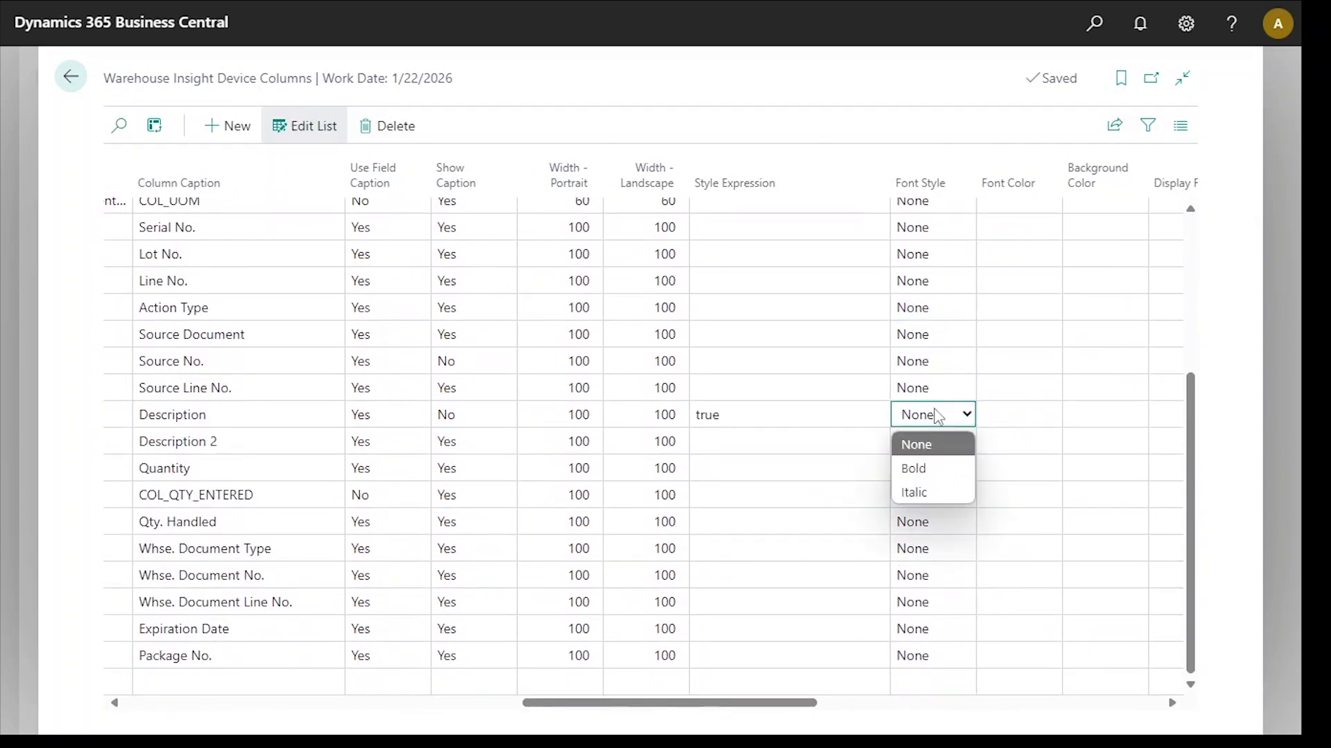
left_click(913, 492)
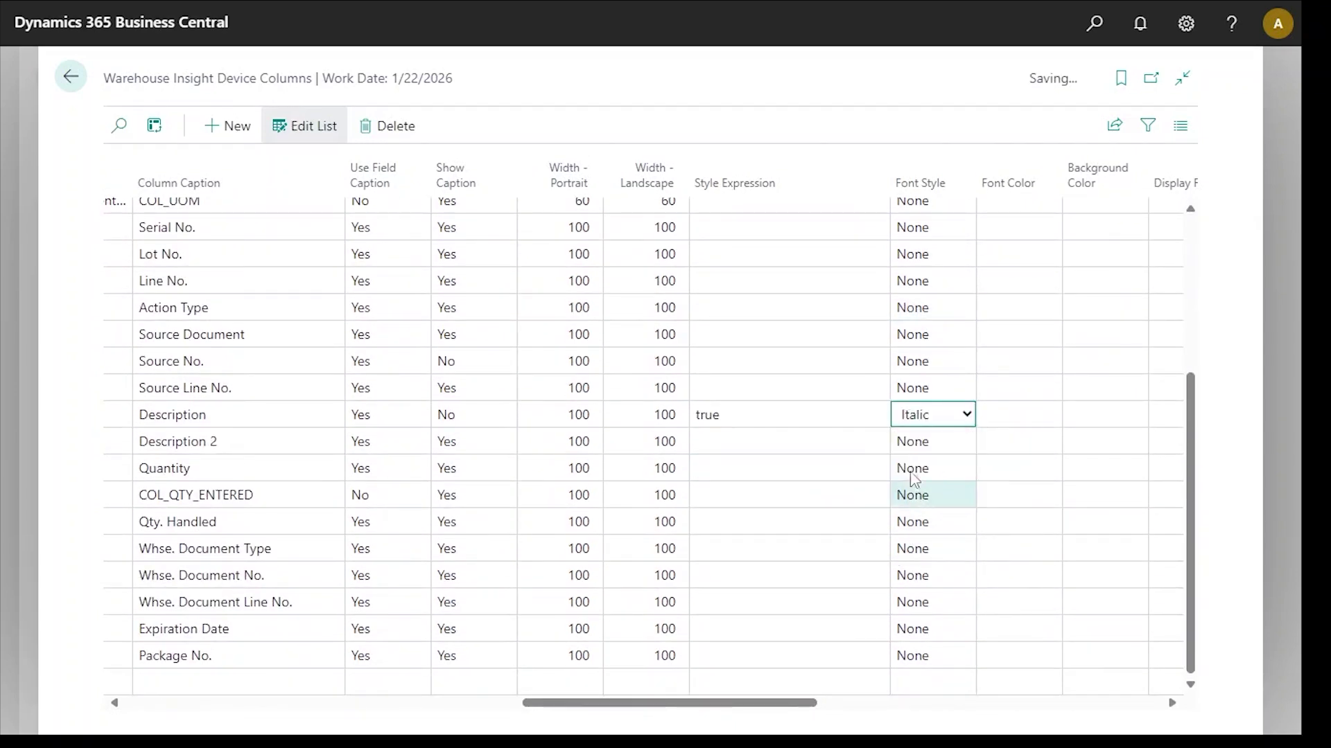
left_click(769, 388)
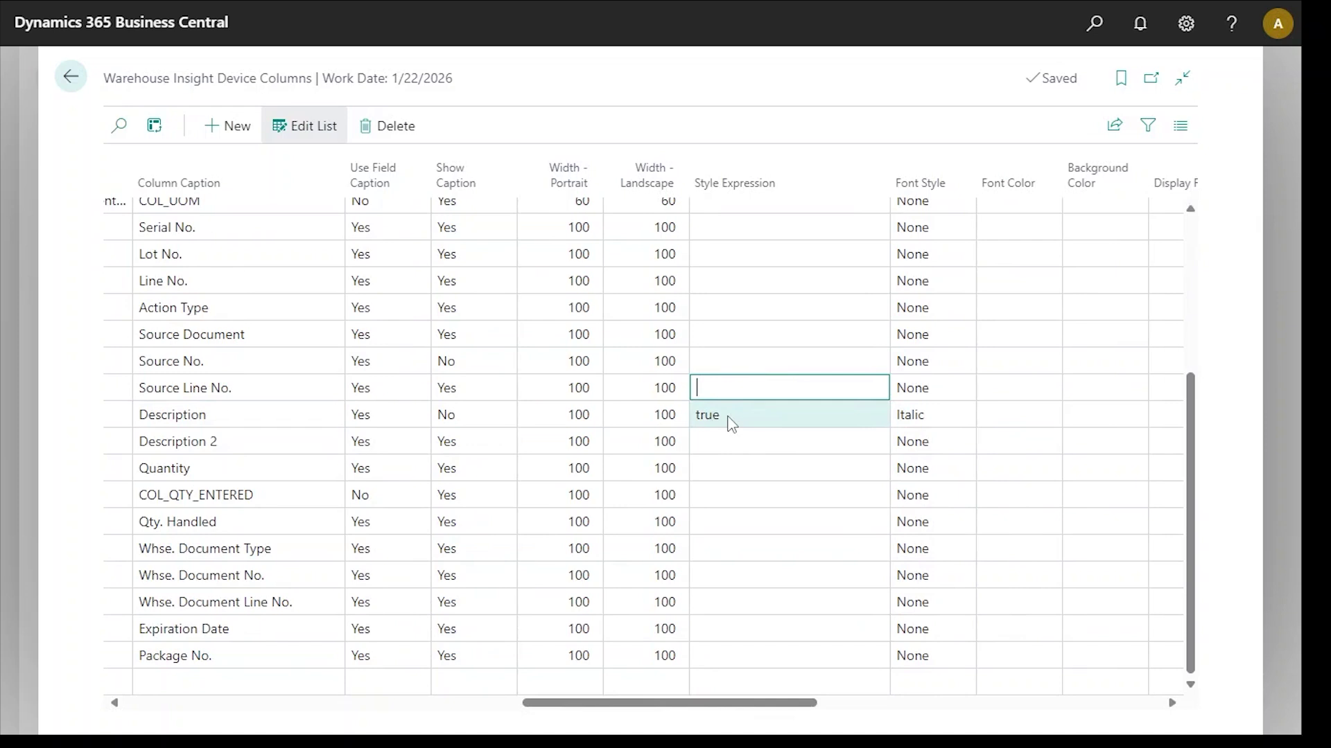
Reopen PI000029 on the handheld to check the italic descriptions, then return to Business Central
key("alt+Tab")
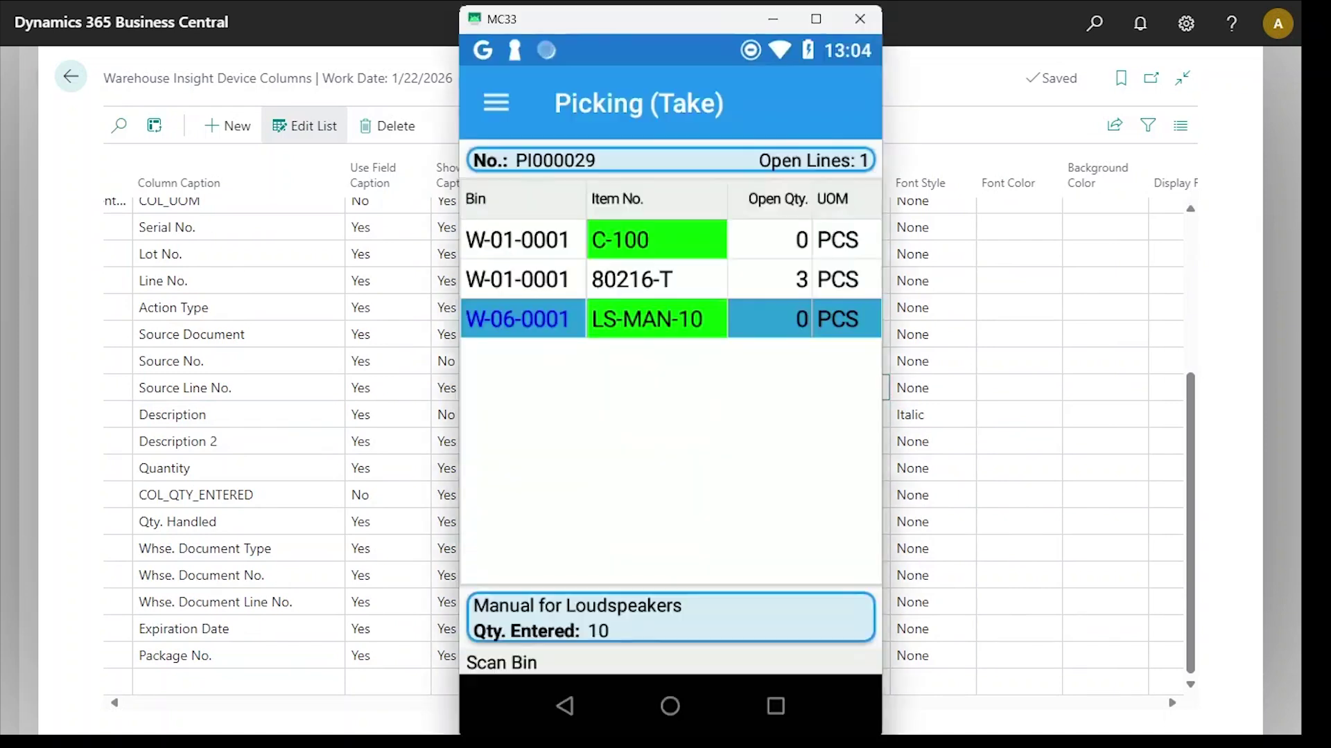
key("Escape")
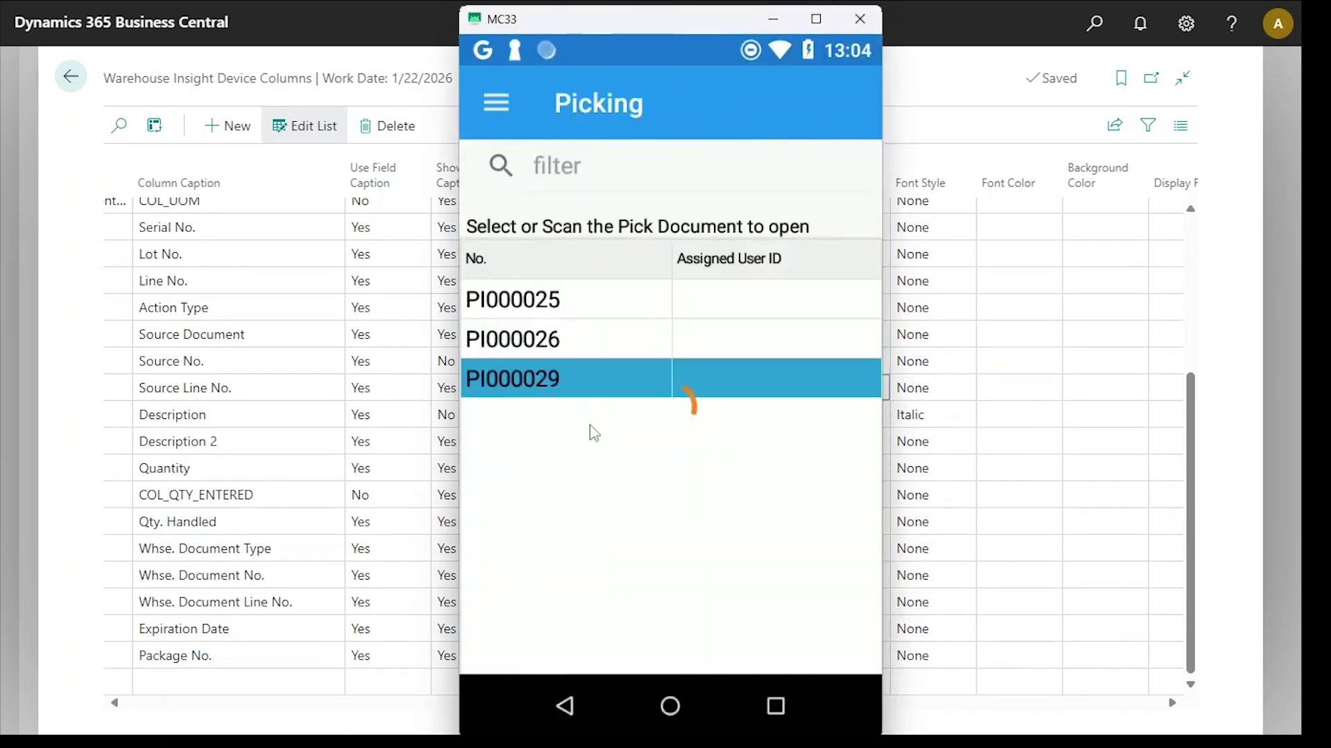
left_click(510, 94)
left_click(549, 181)
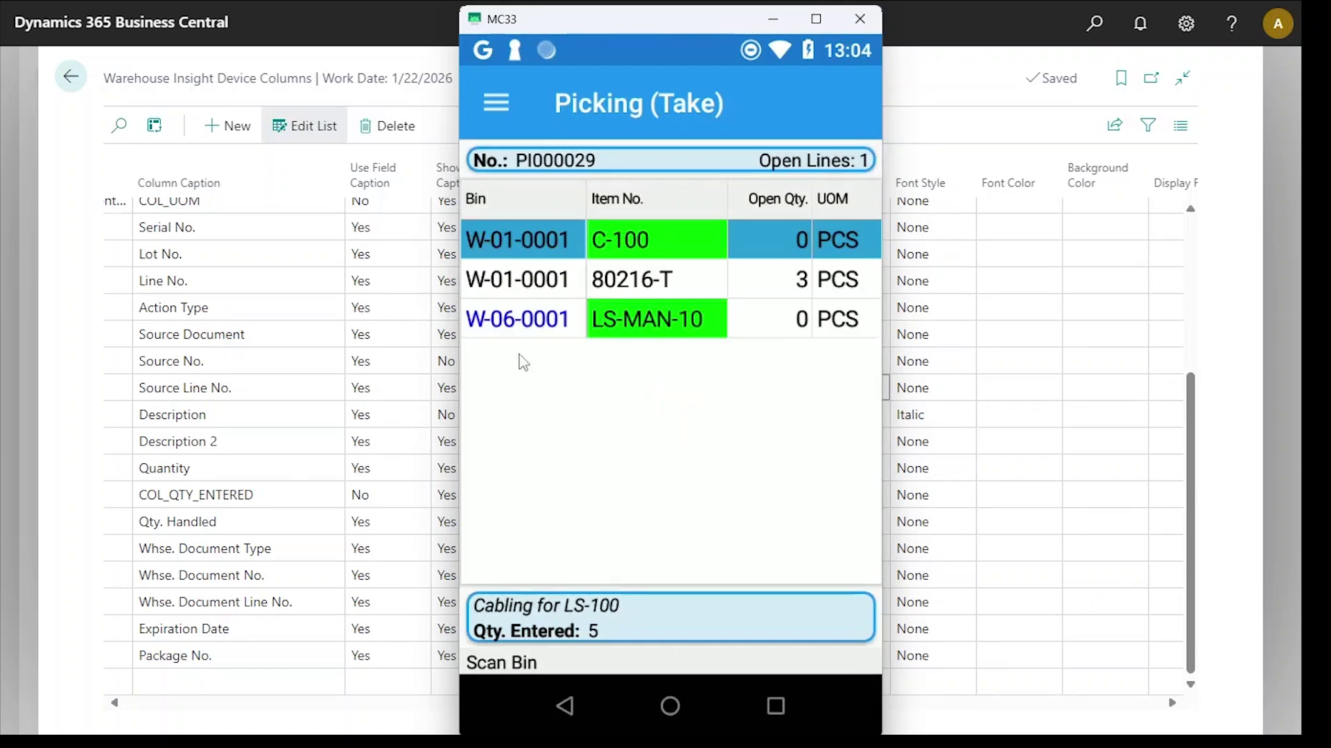
left_click(521, 290)
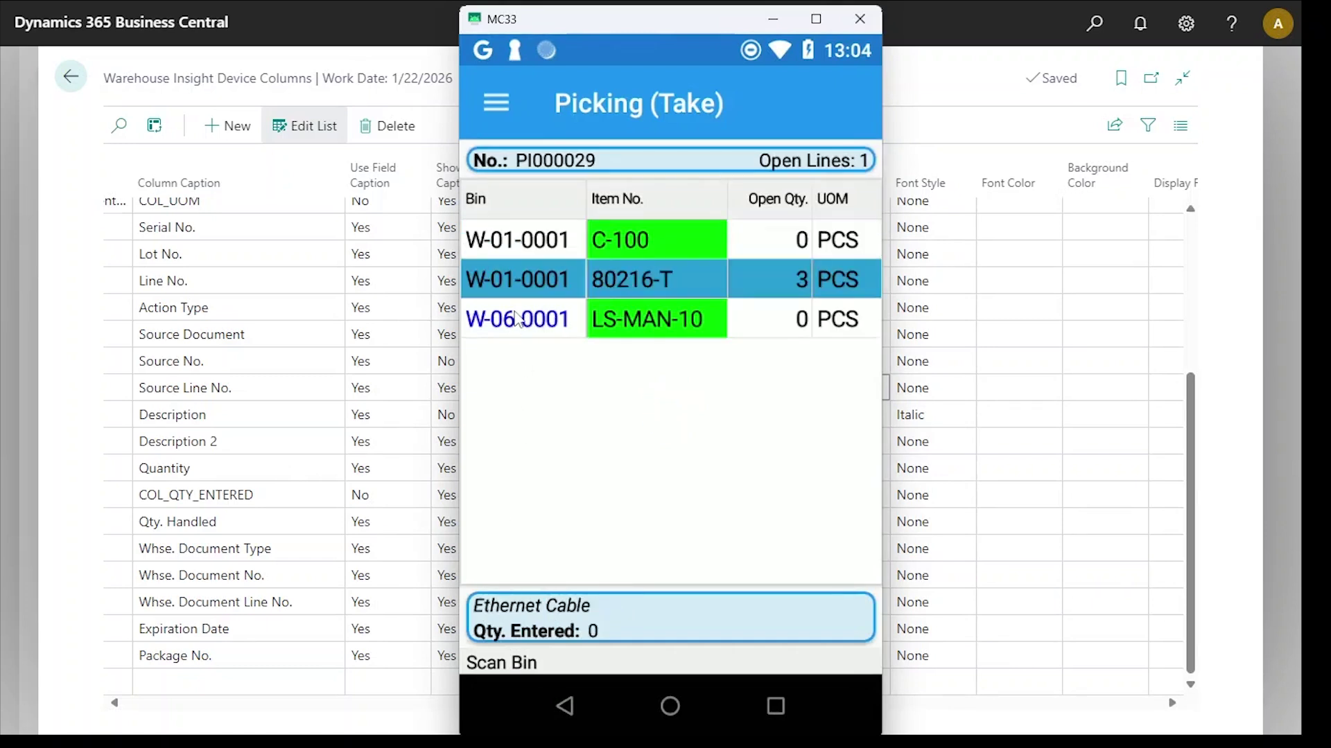
left_click(518, 320)
left_click(516, 290)
left_click(914, 725)
left_click(697, 420)
scroll(825, 377, "up", 4)
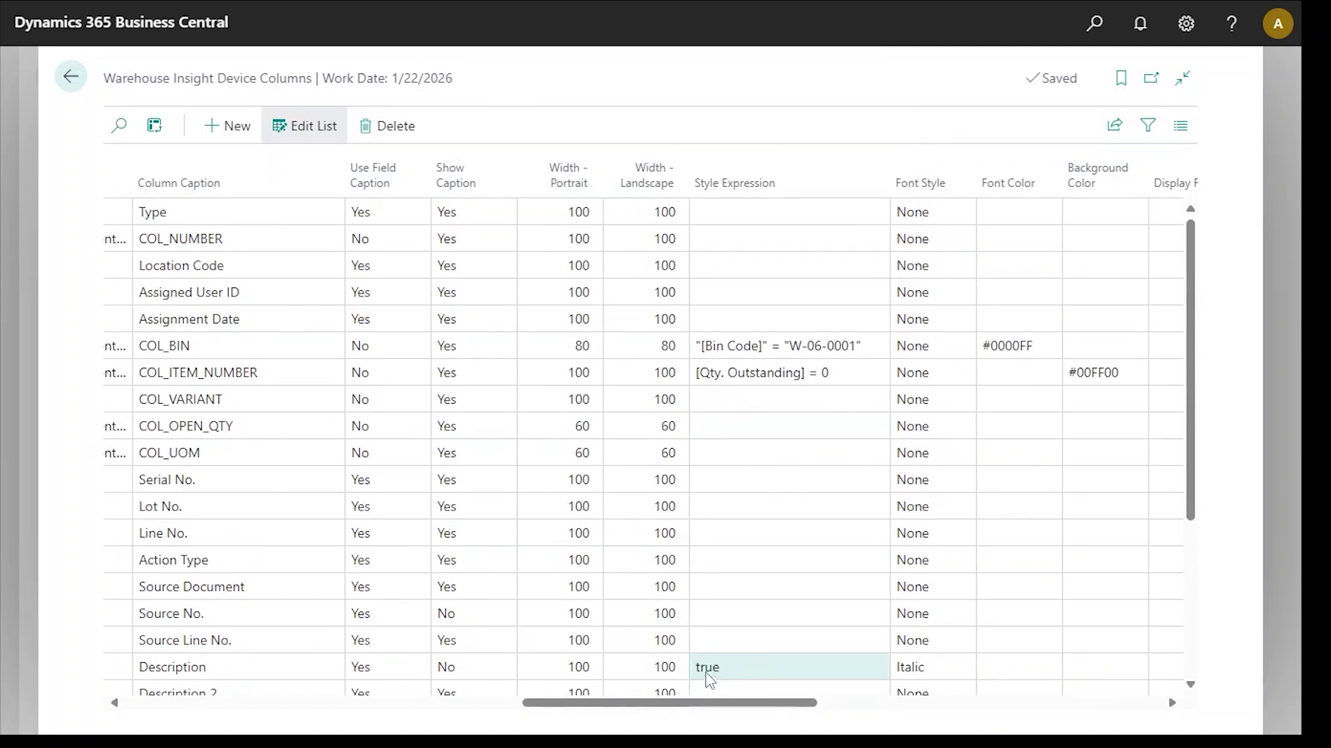
Give the COL_NUMBER column style expression 1=1, Font Style None and font colour #FF0000
left_click(837, 239)
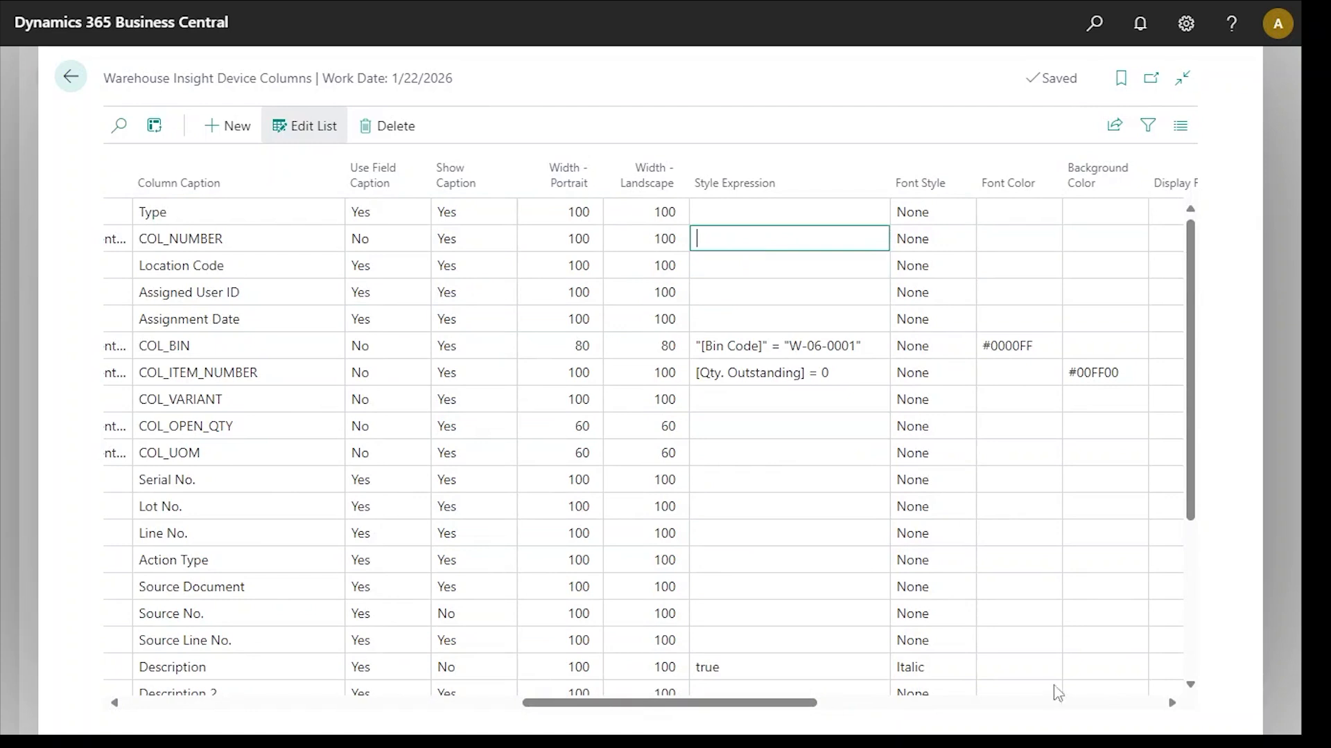
key("alt+Tab")
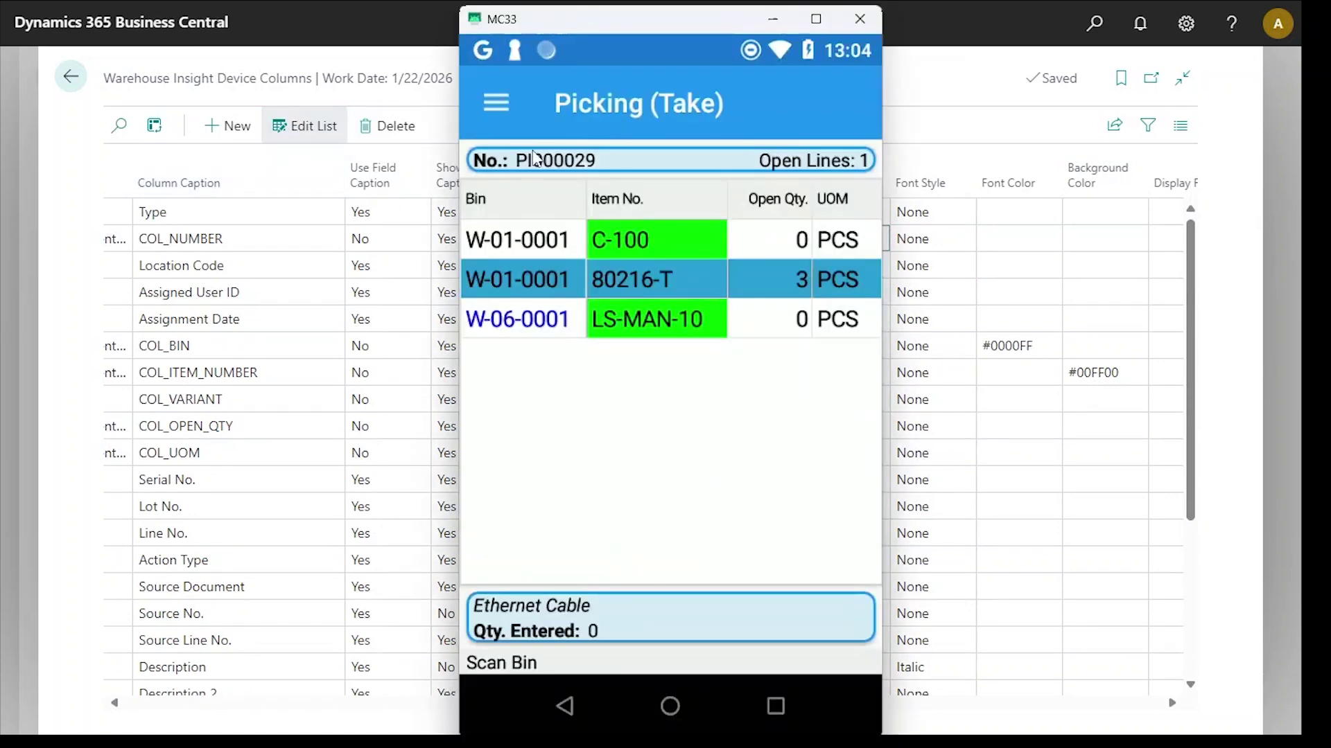
left_click(932, 75)
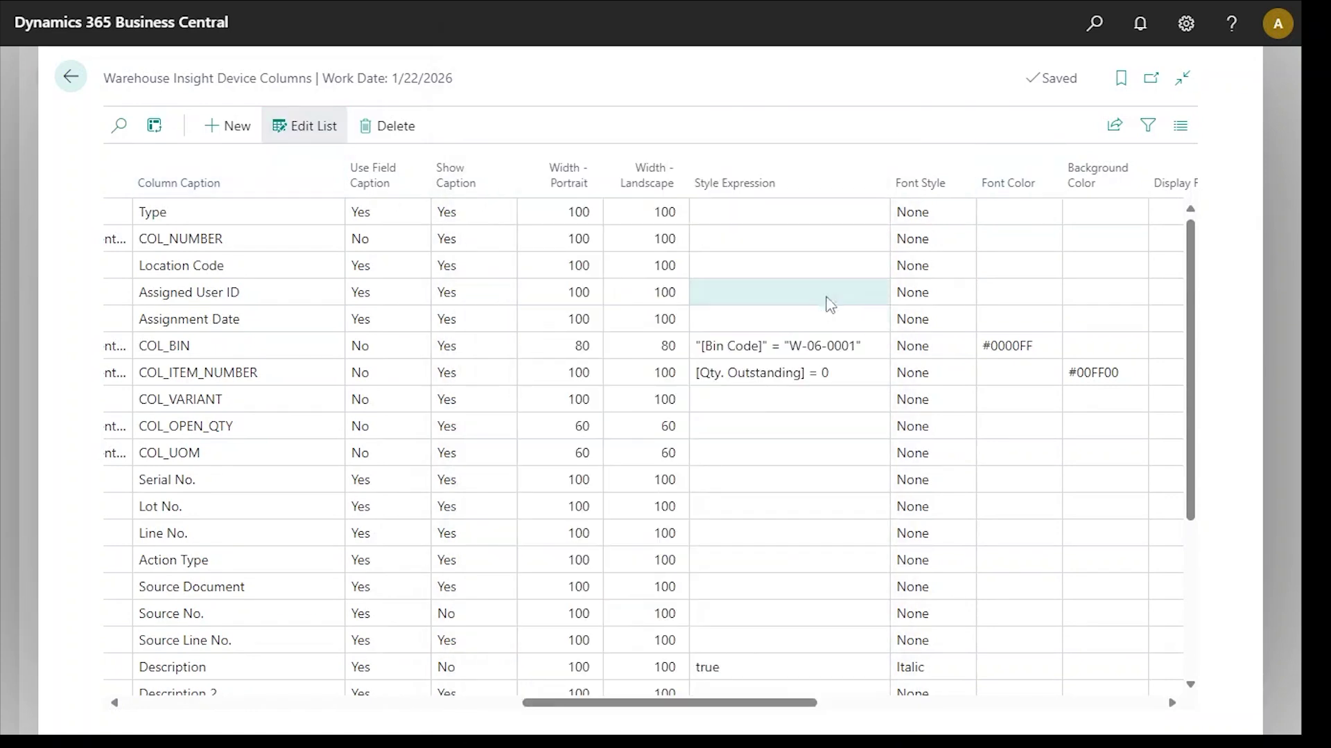
left_click(744, 234)
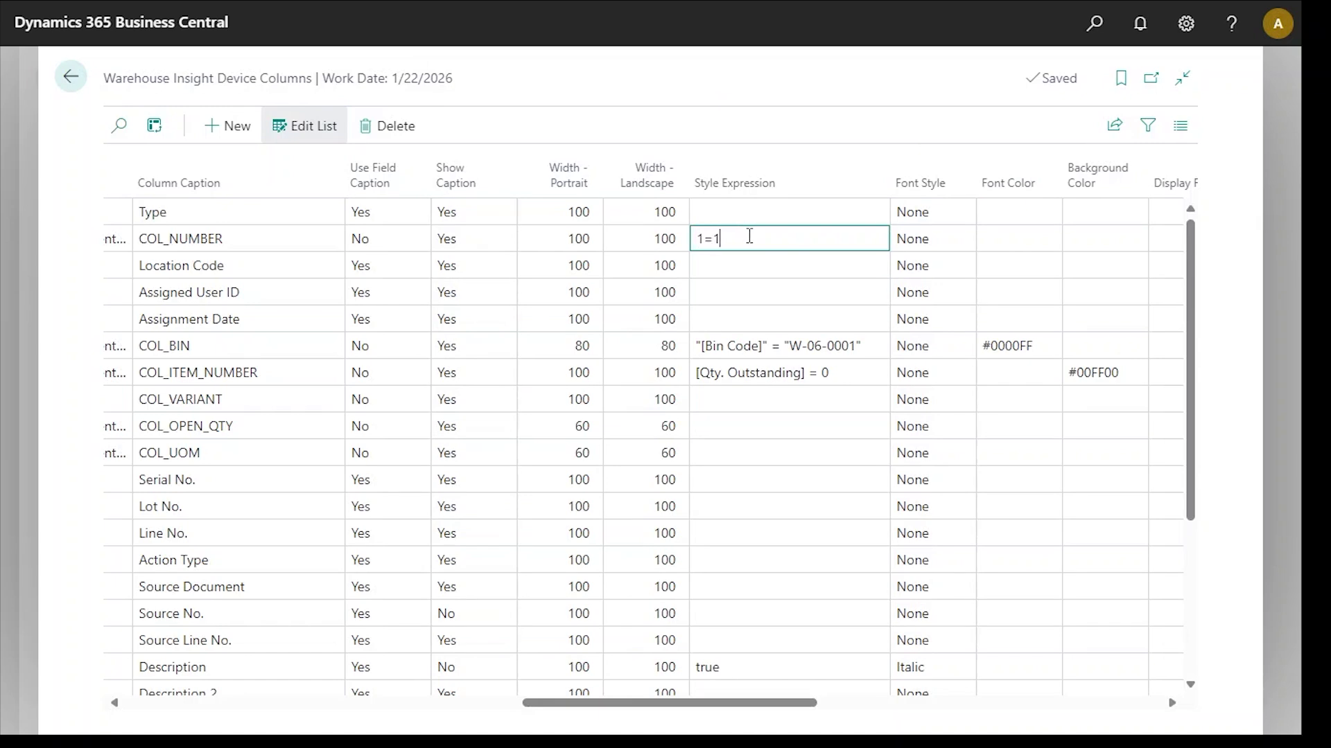
left_click(943, 242)
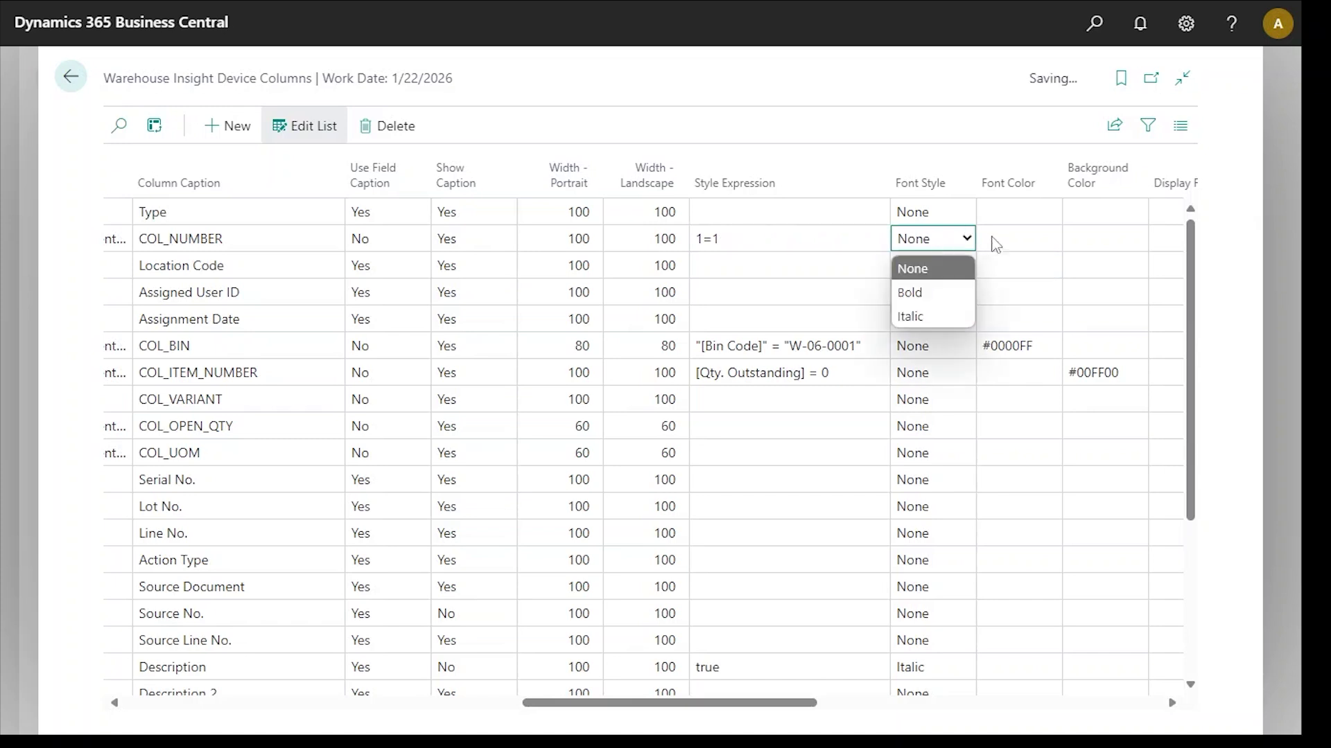
left_click(1022, 237)
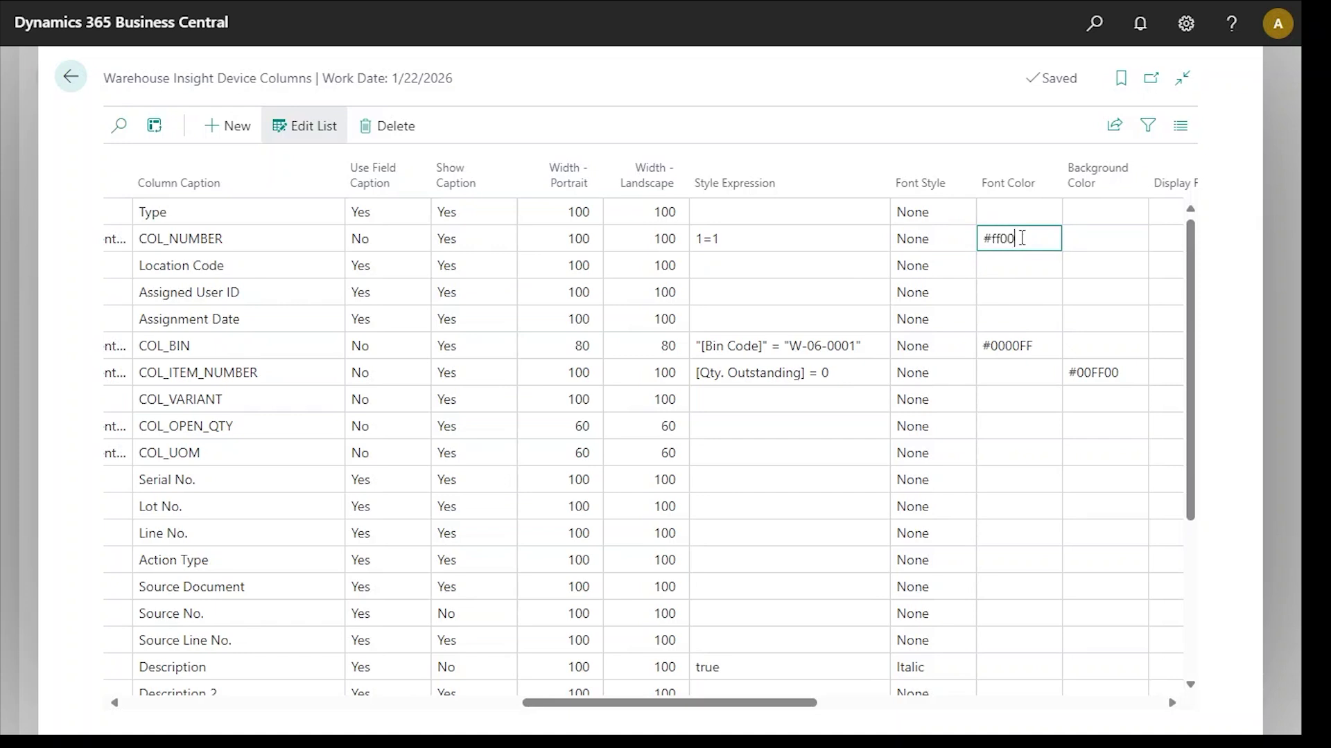
type("#ff0000")
left_click(1010, 272)
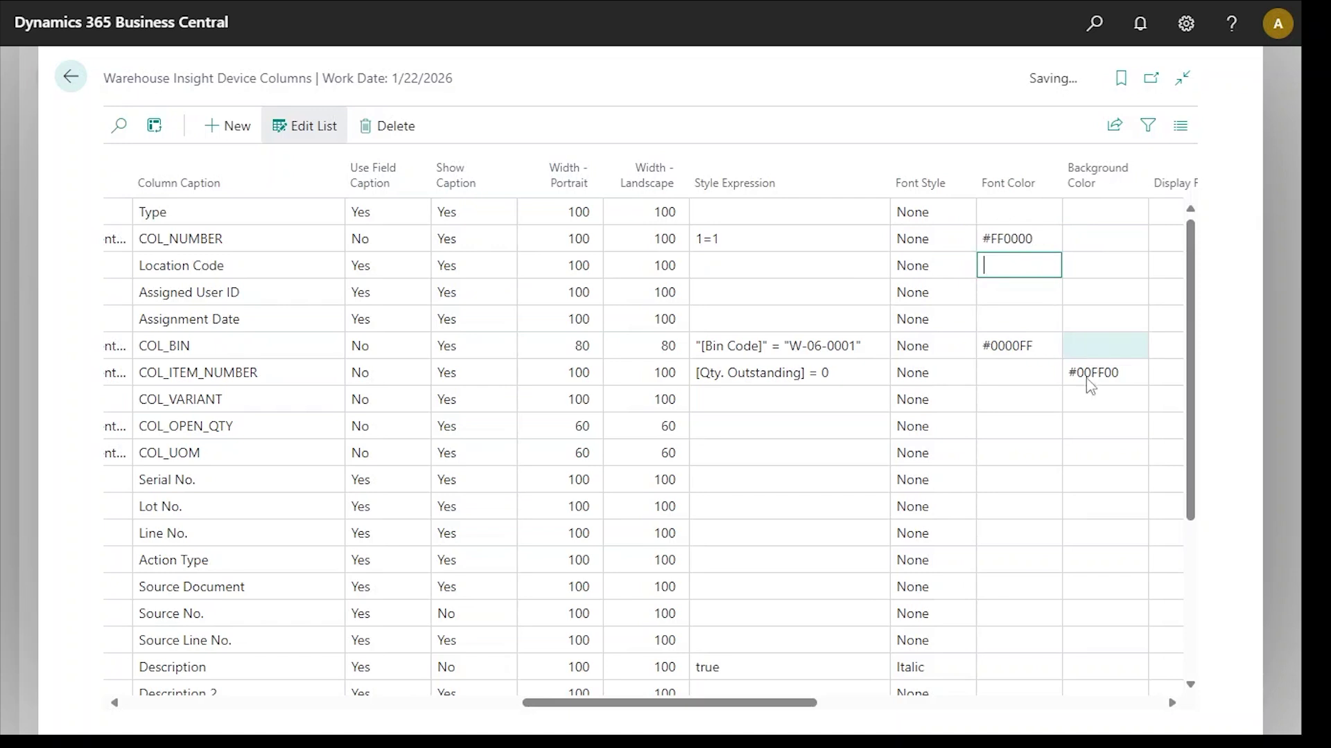
key("alt+Tab")
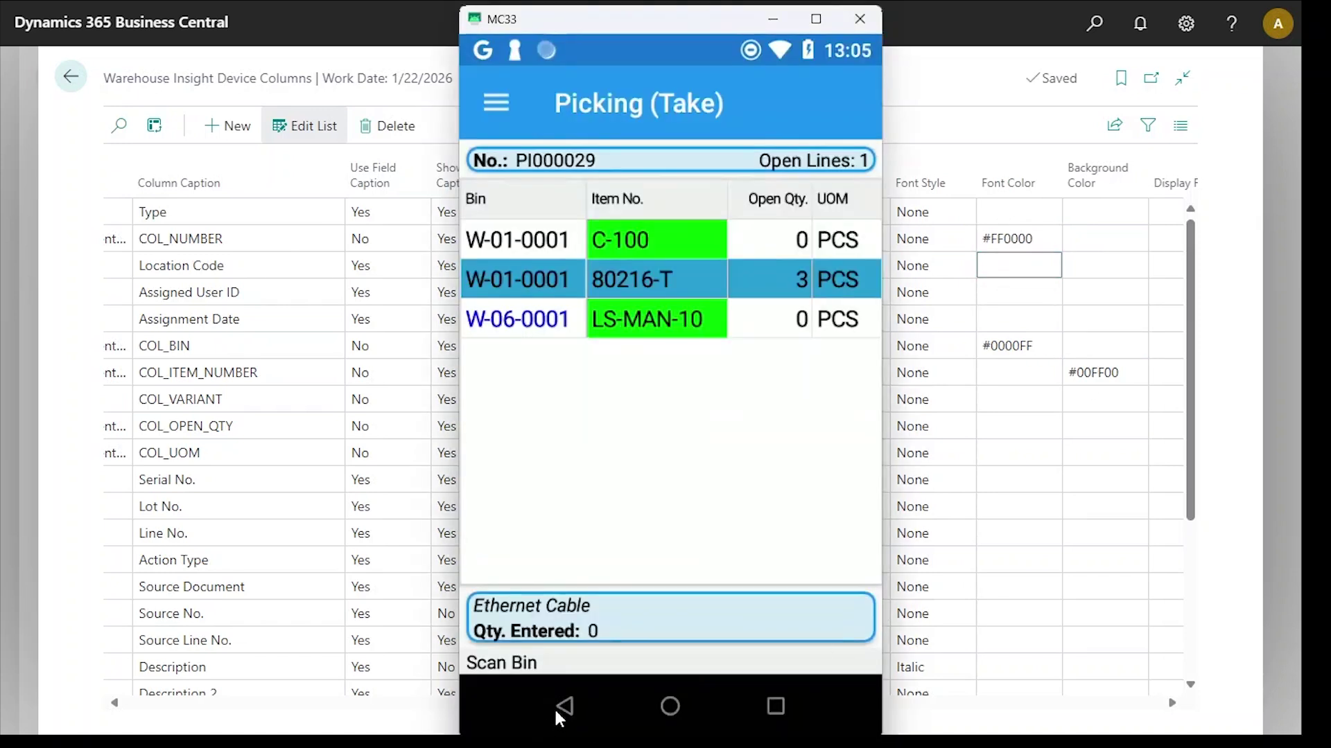
Reopen pick PI000029 on the handheld to see its document number displayed in red
left_click(562, 709)
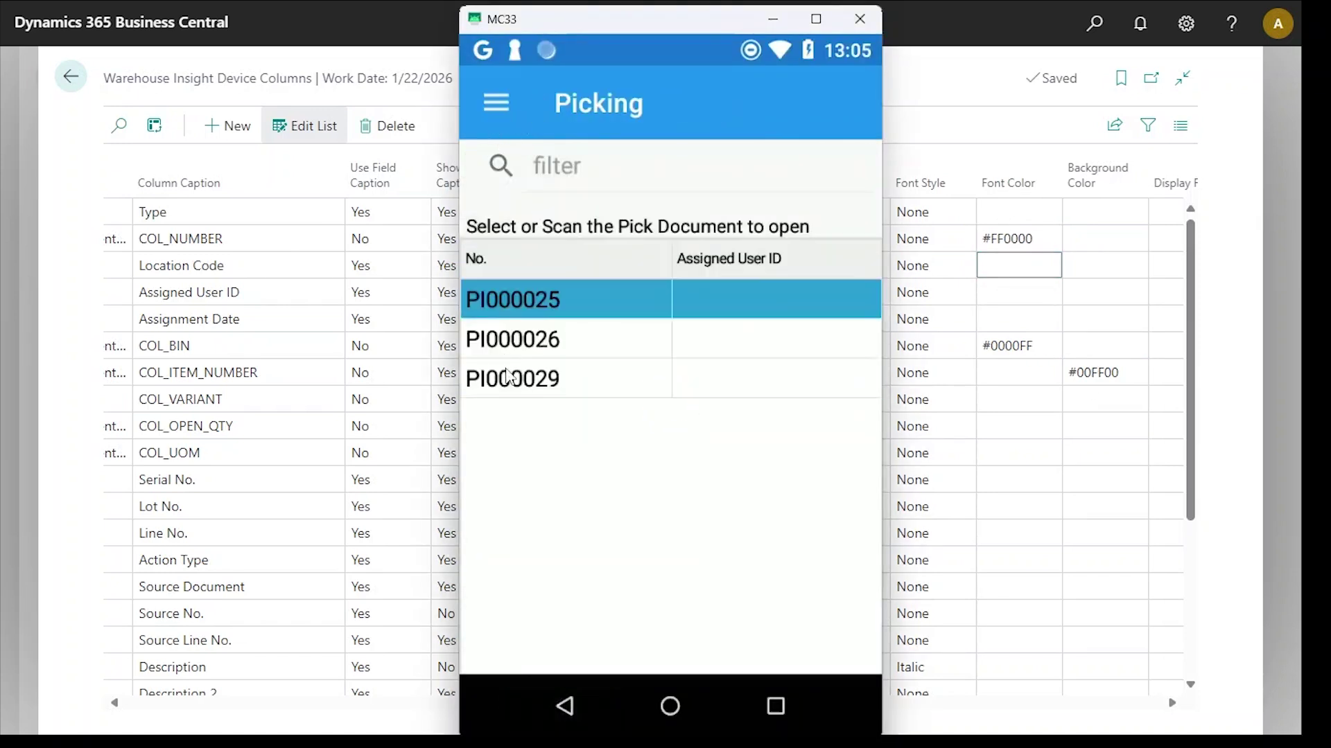
left_click(509, 378)
left_click(494, 102)
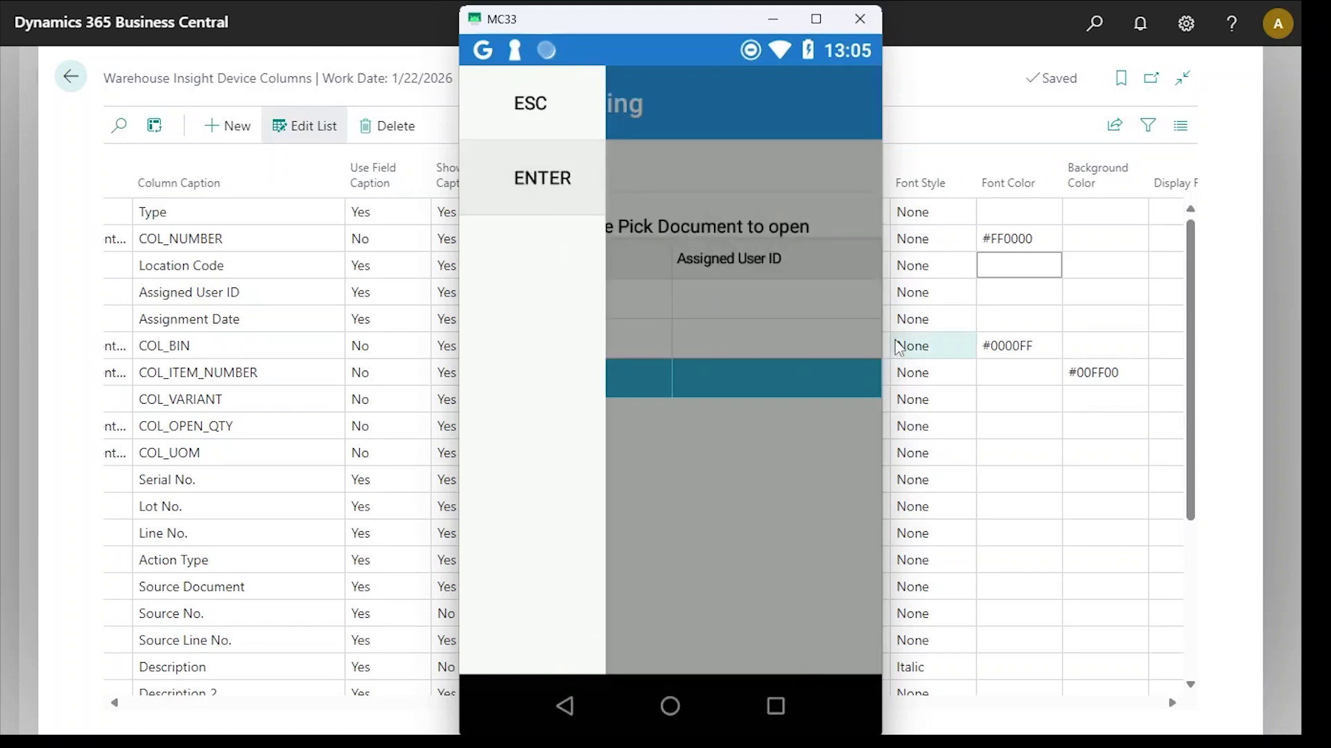
key("Return")
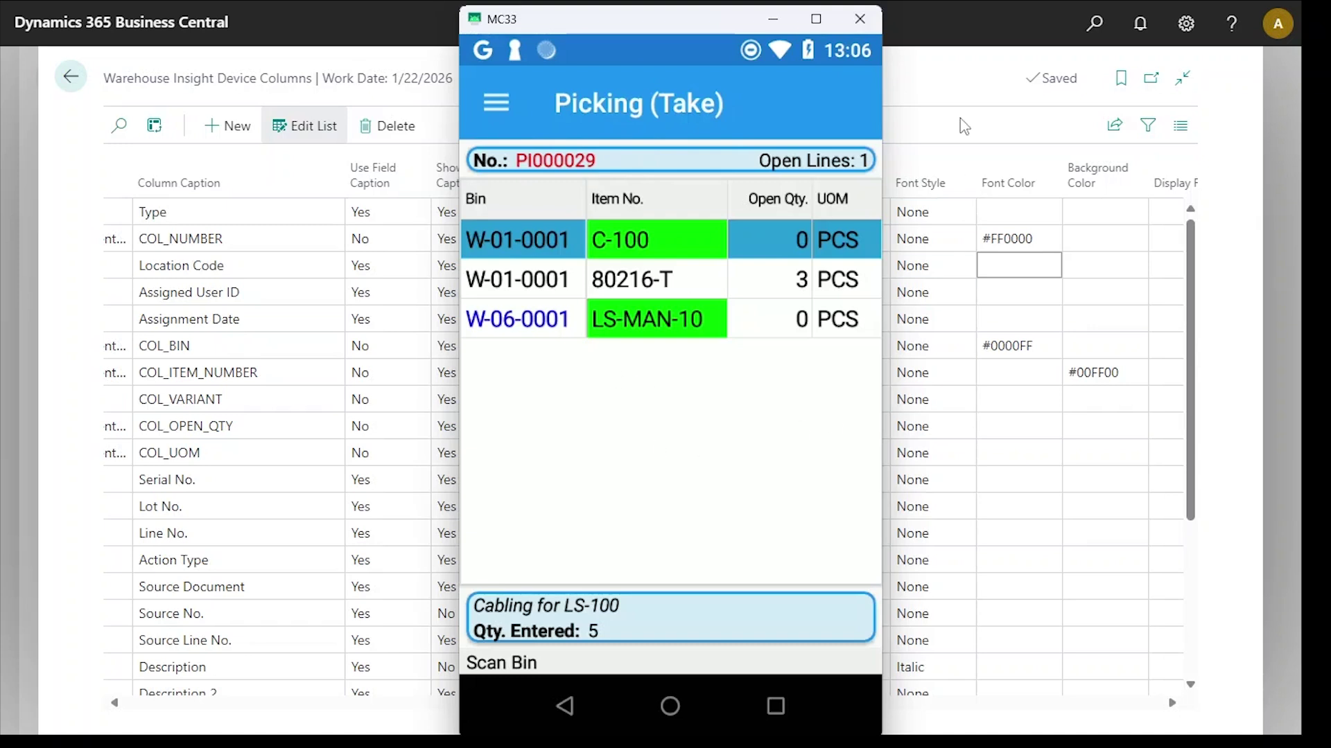
left_click(1027, 133)
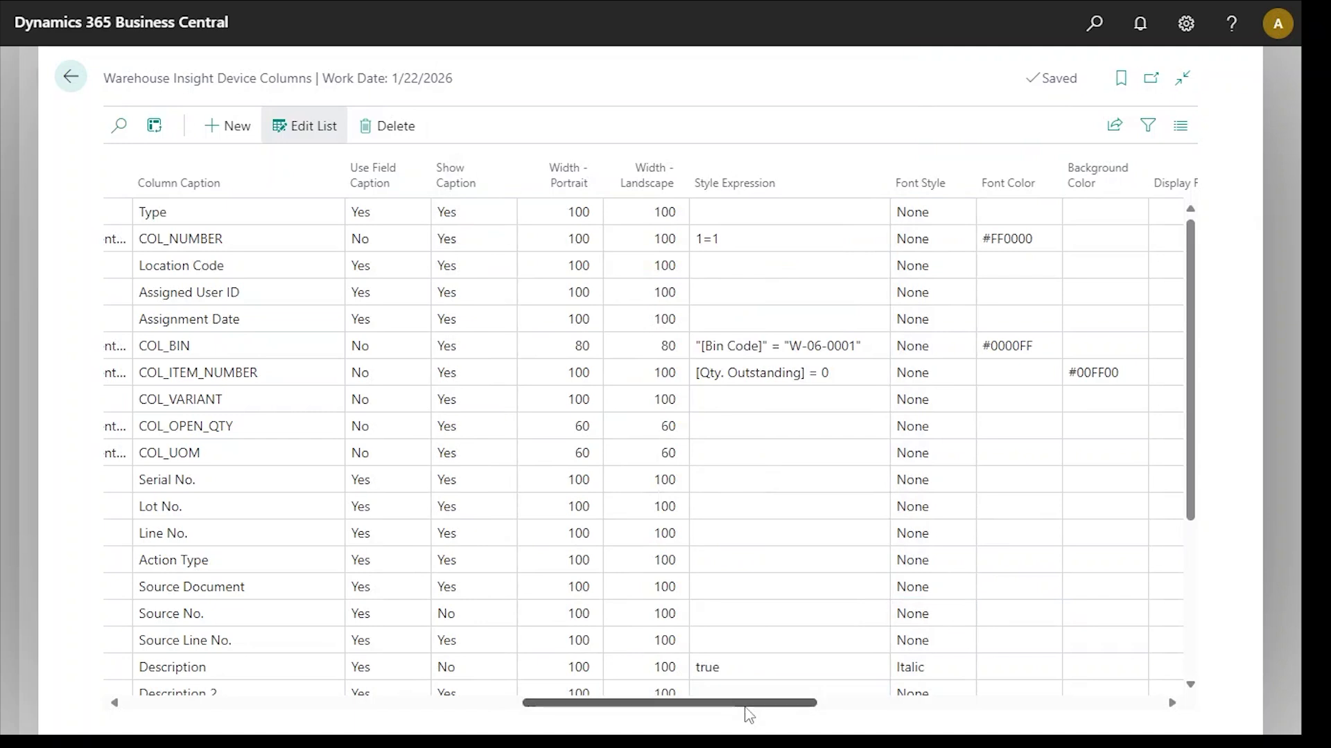
left_click_drag(747, 708, 820, 708)
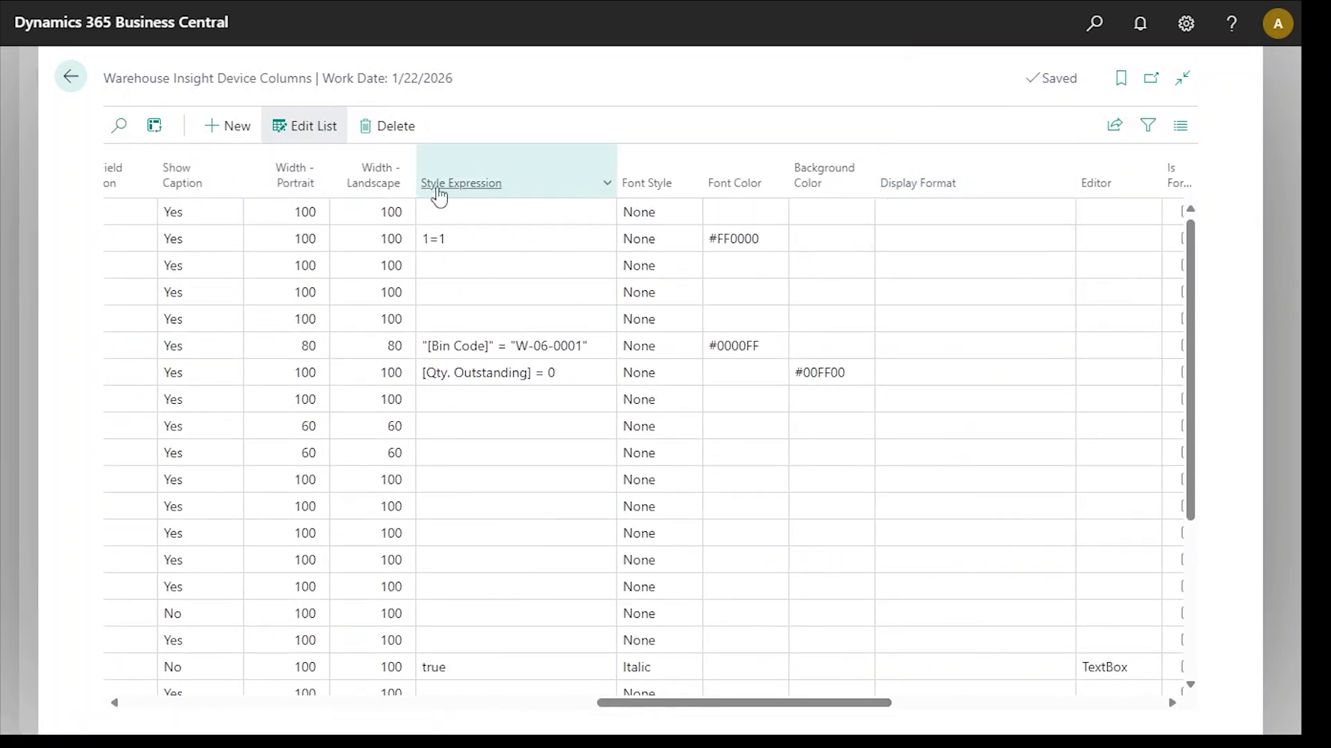
left_click(945, 241)
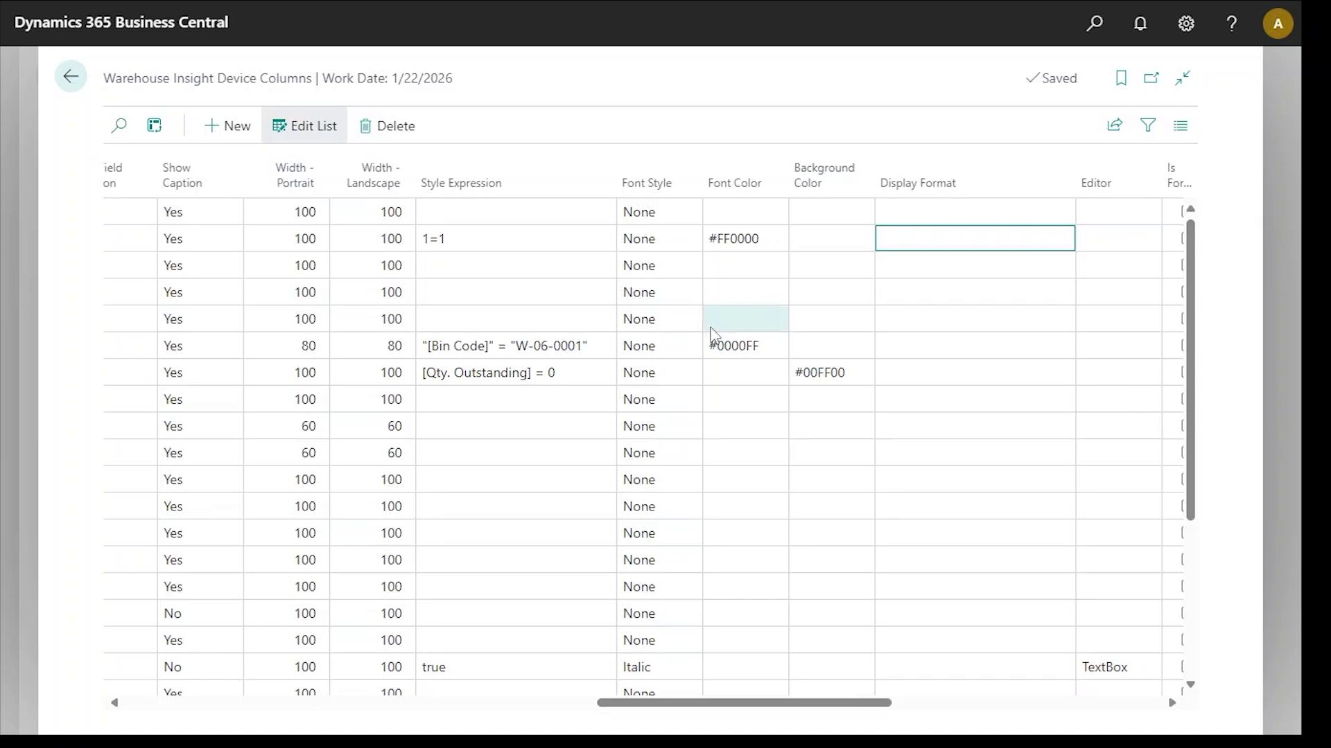
left_click_drag(774, 706, 263, 705)
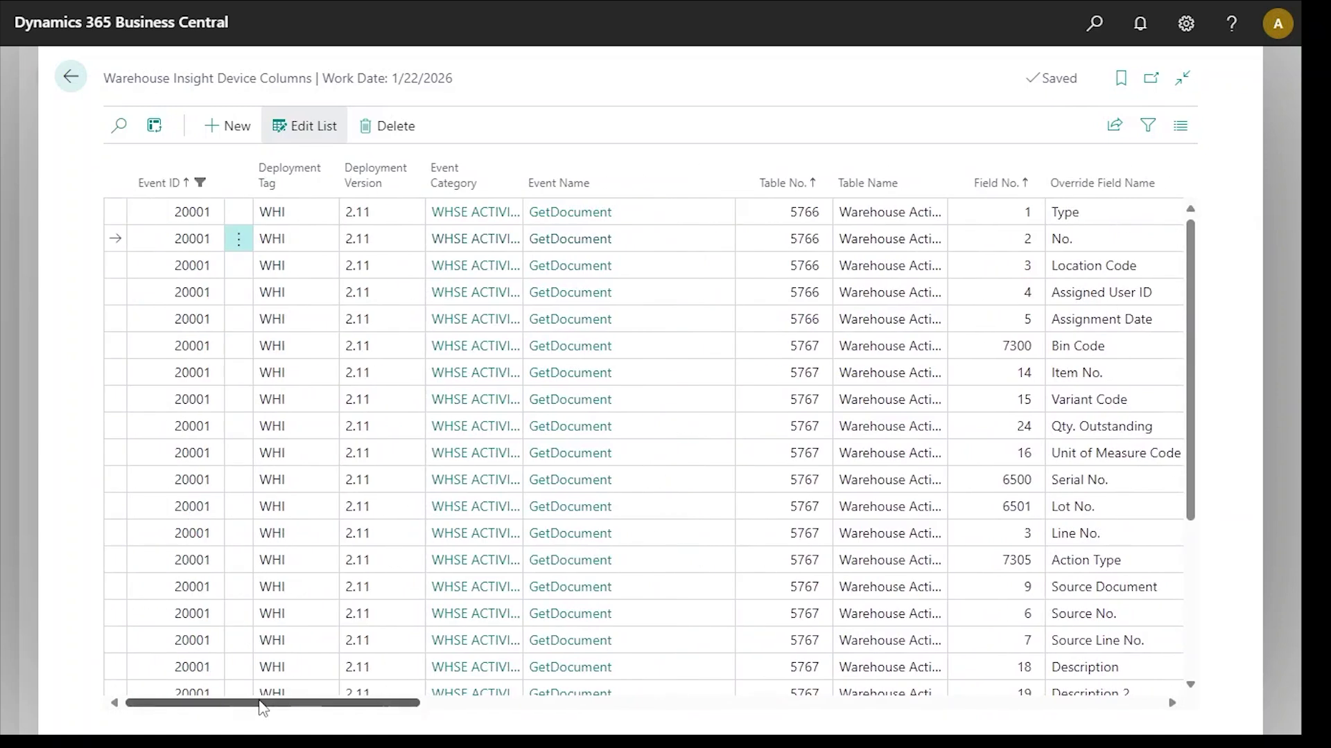
key("alt+Tab")
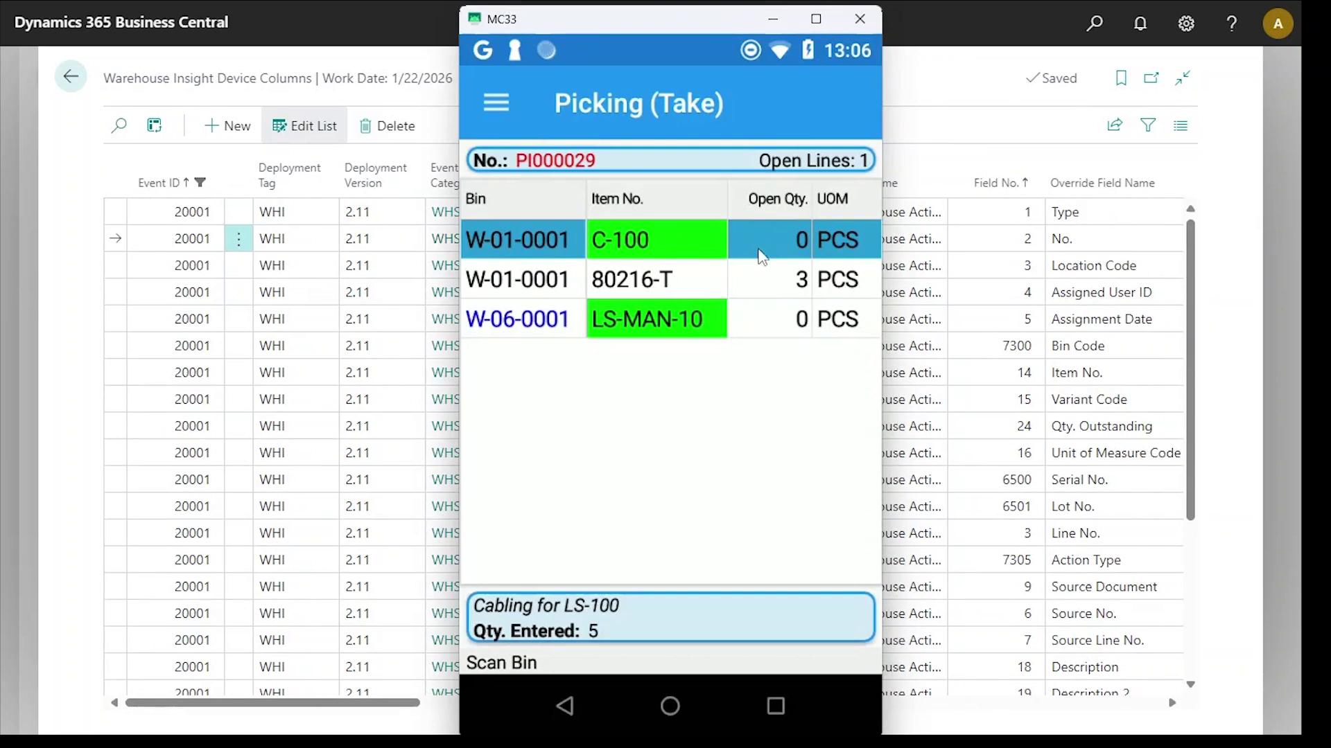
left_click(965, 78)
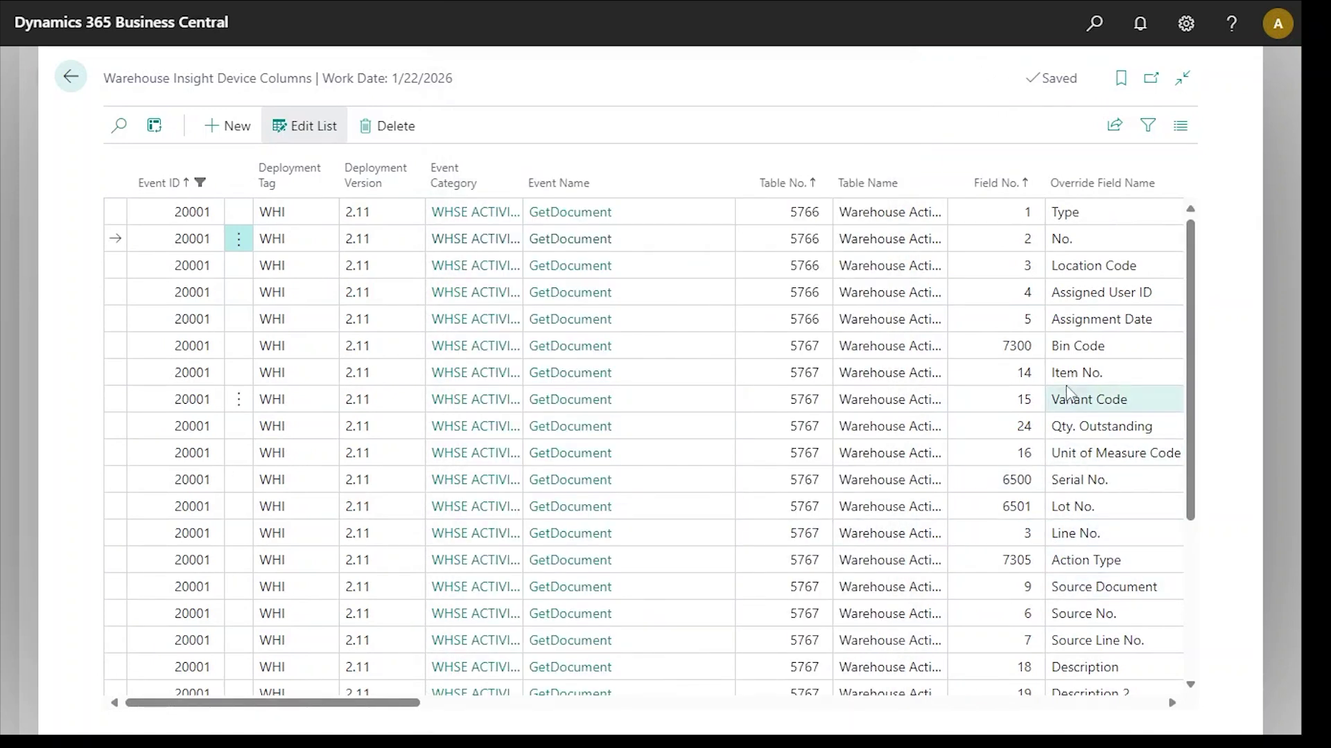
left_click_drag(378, 706, 795, 698)
left_click(516, 426)
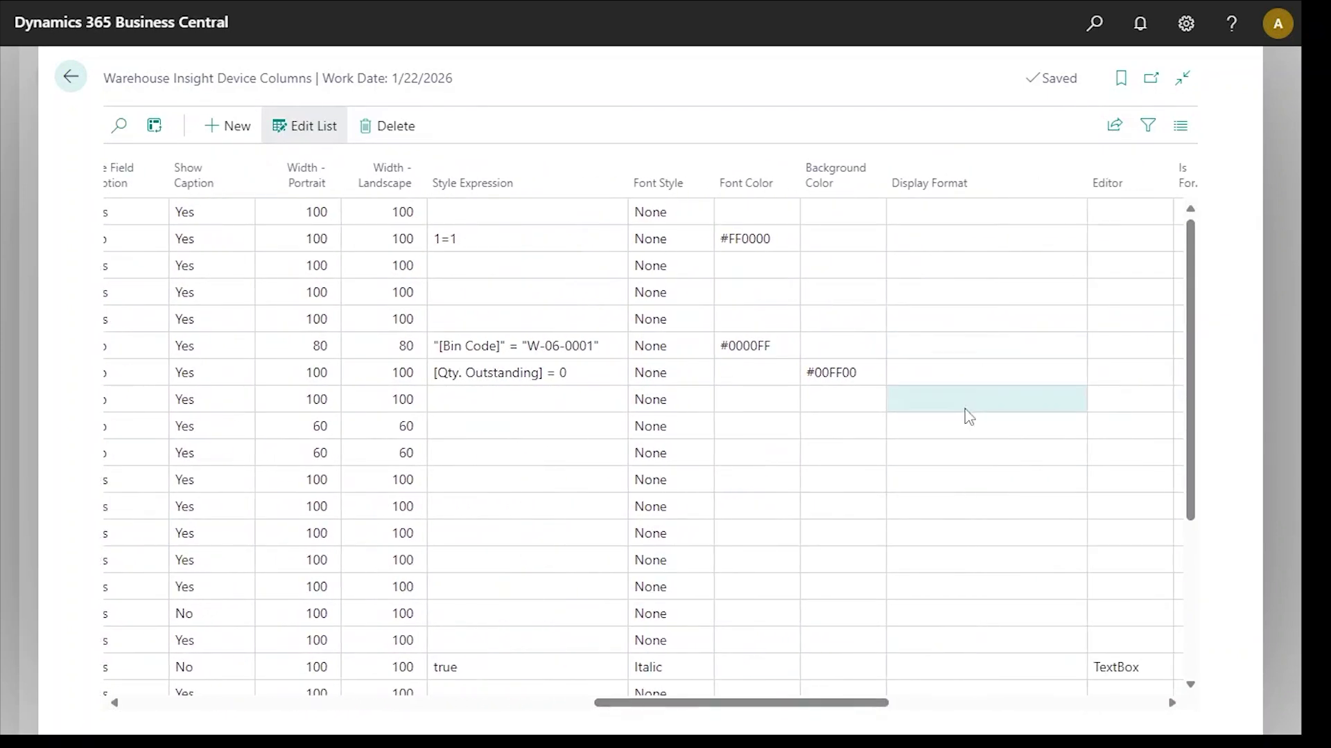
Set the COL_OPEN_QTY display format to 0.000
left_click(952, 423)
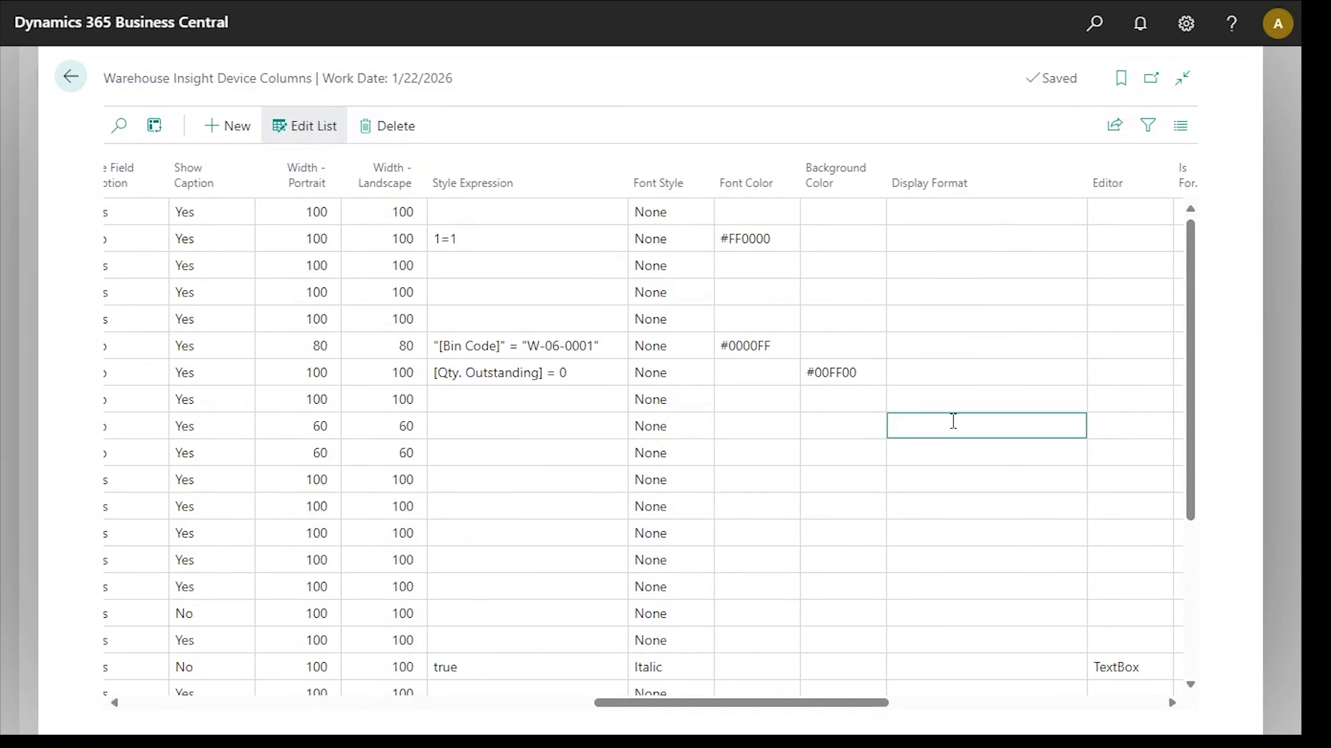
type("0.00")
key("Up")
key("Down")
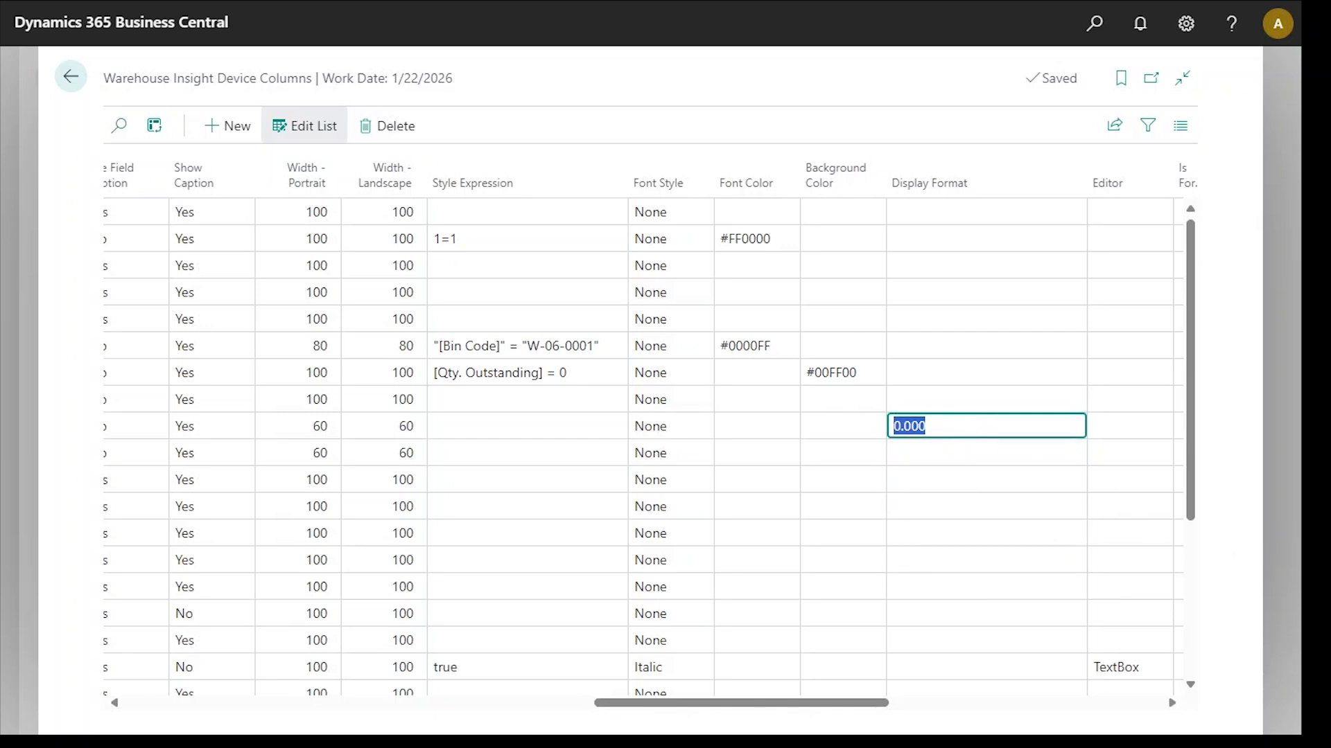
Reopen pick PI000029 on the handheld to check that Open Qty. values show three decimals
key("alt+Tab")
left_click(566, 707)
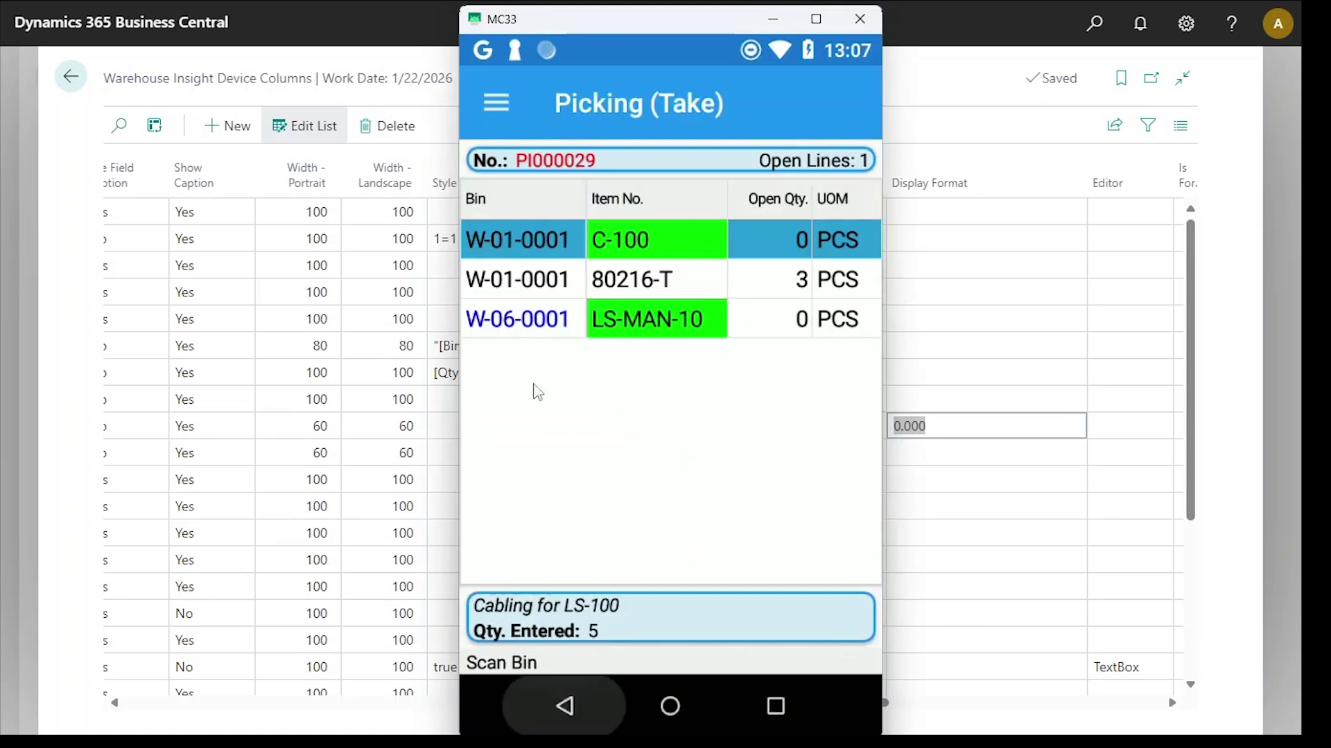
left_click(547, 374)
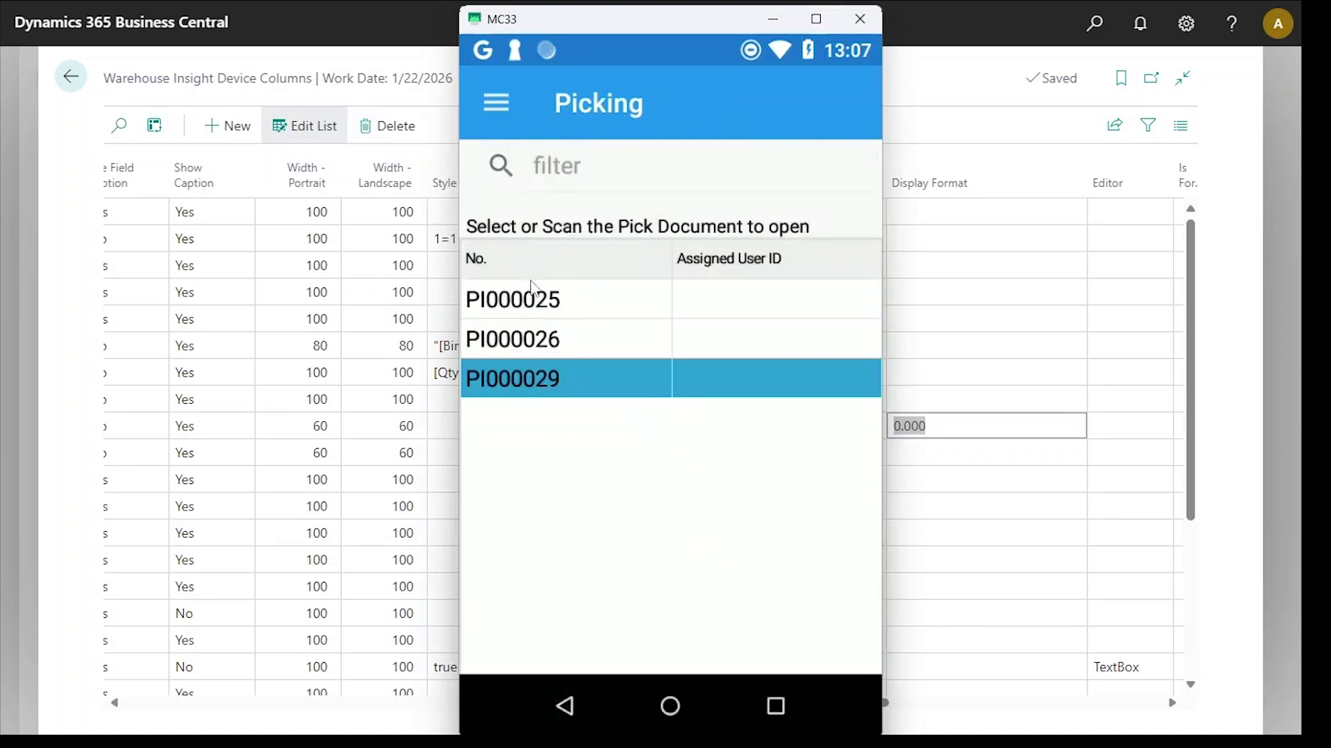
left_click(560, 181)
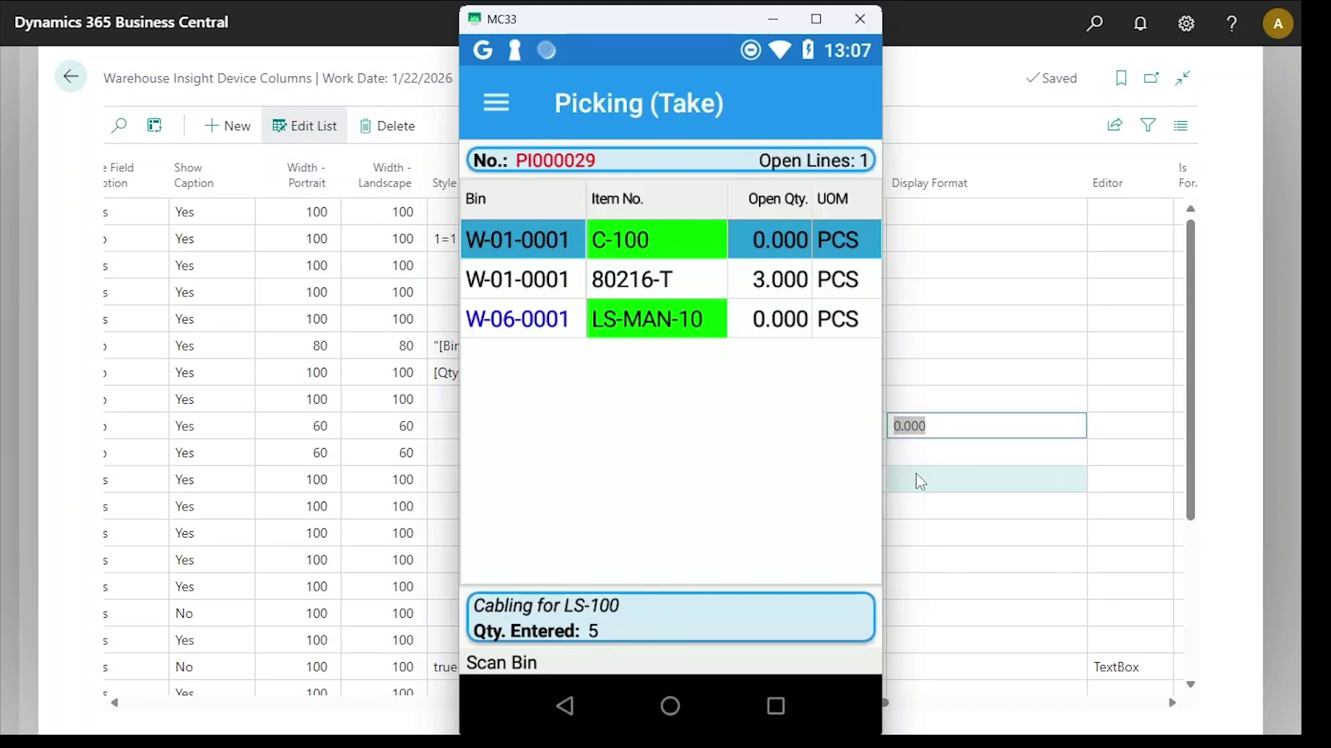
left_click(921, 619)
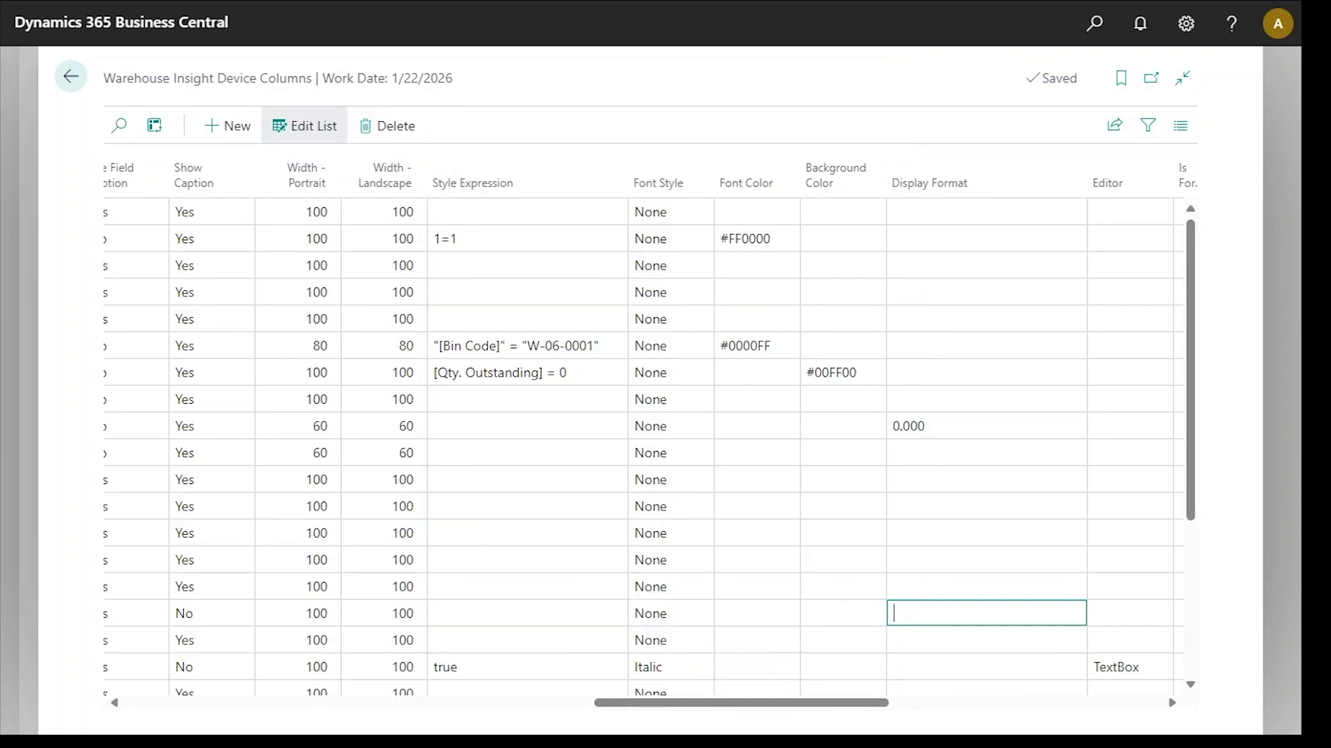
Give the Qty. to Handle device column the display format p2
scroll(850, 627, "down", 3)
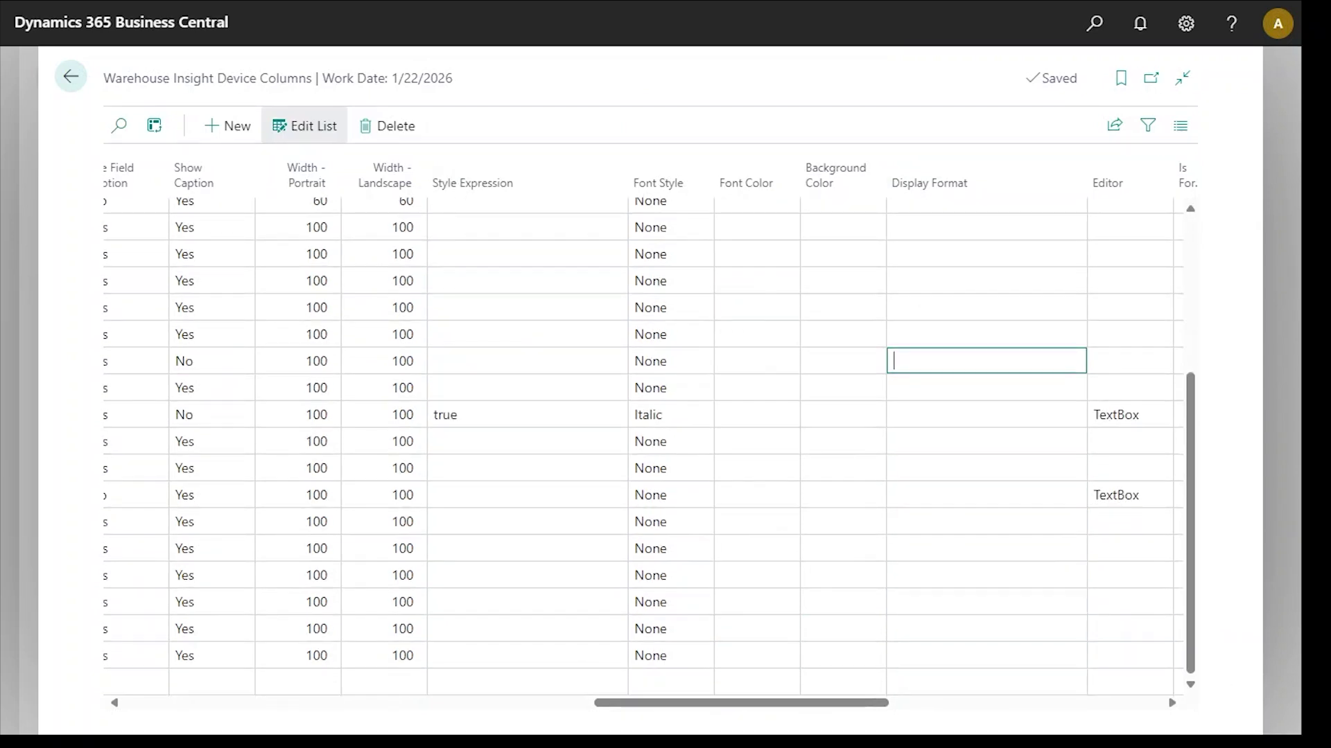
key("alt+Tab")
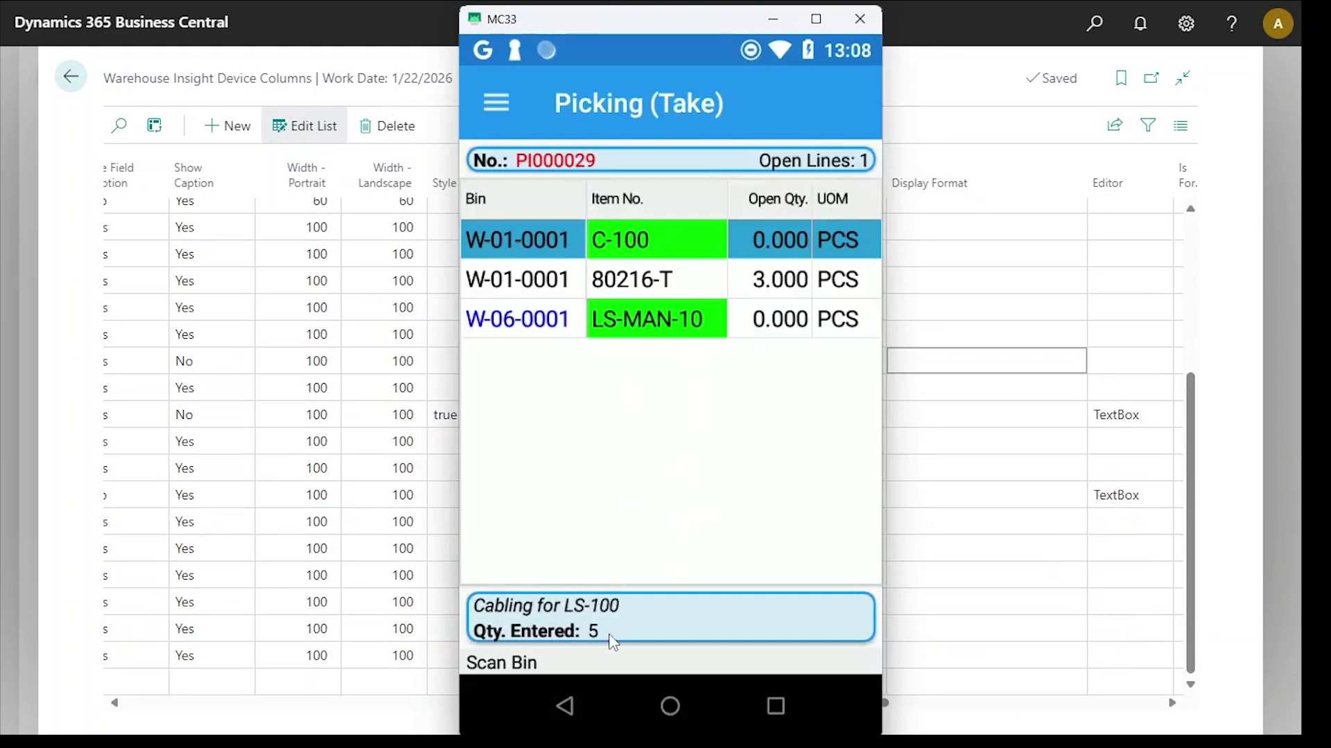
left_click(975, 729)
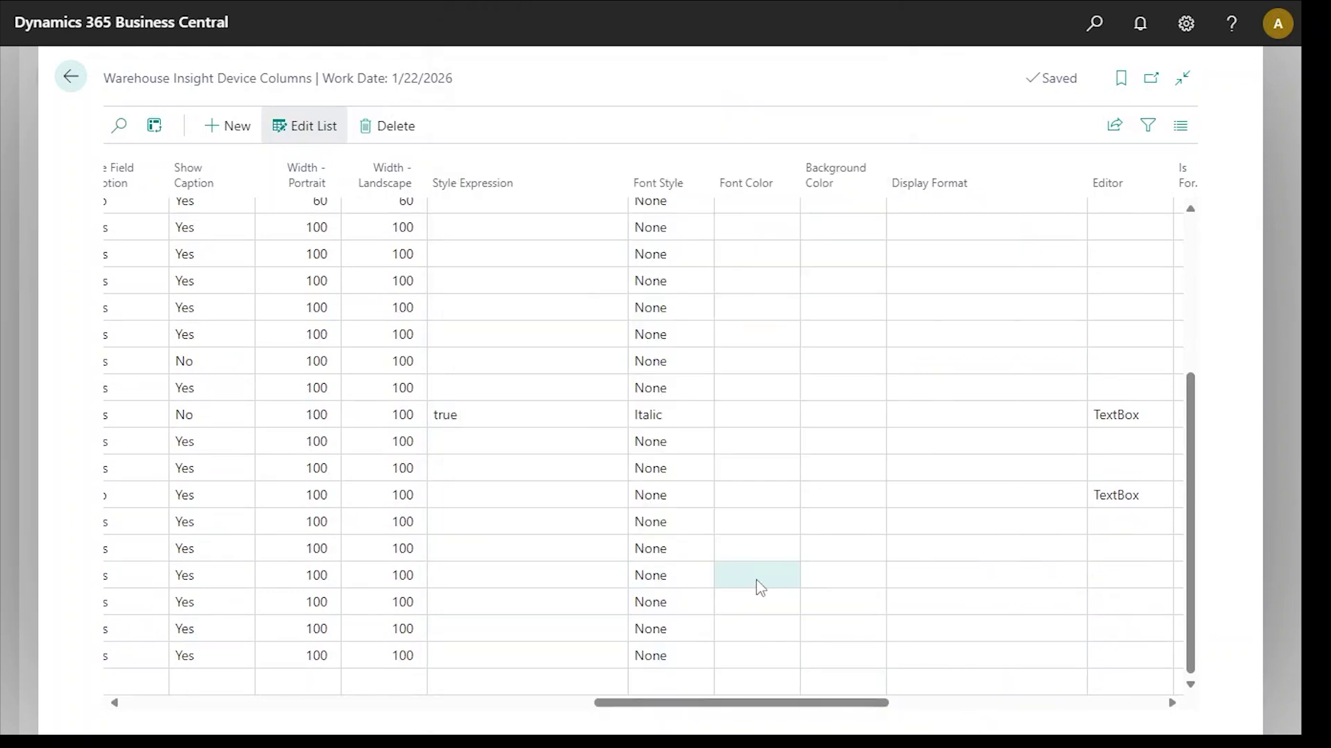
left_click_drag(705, 702, 475, 734)
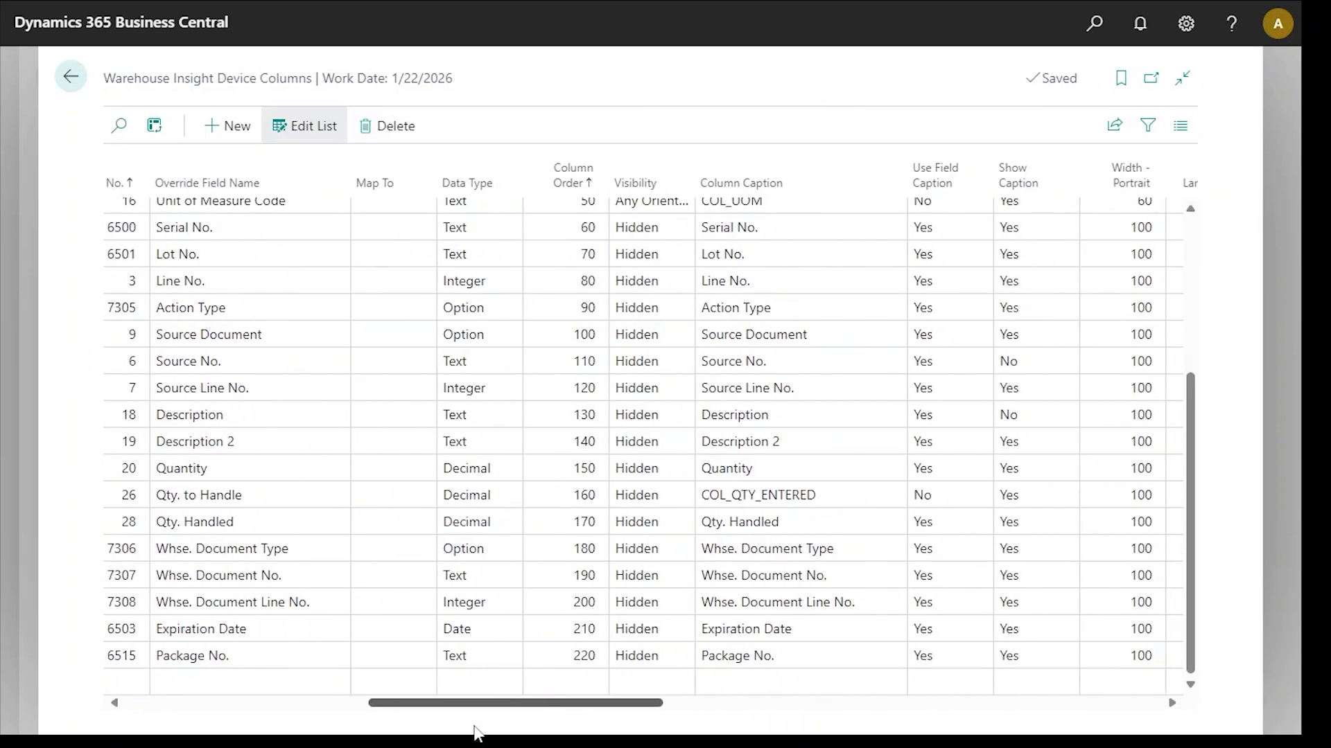
left_click(271, 503)
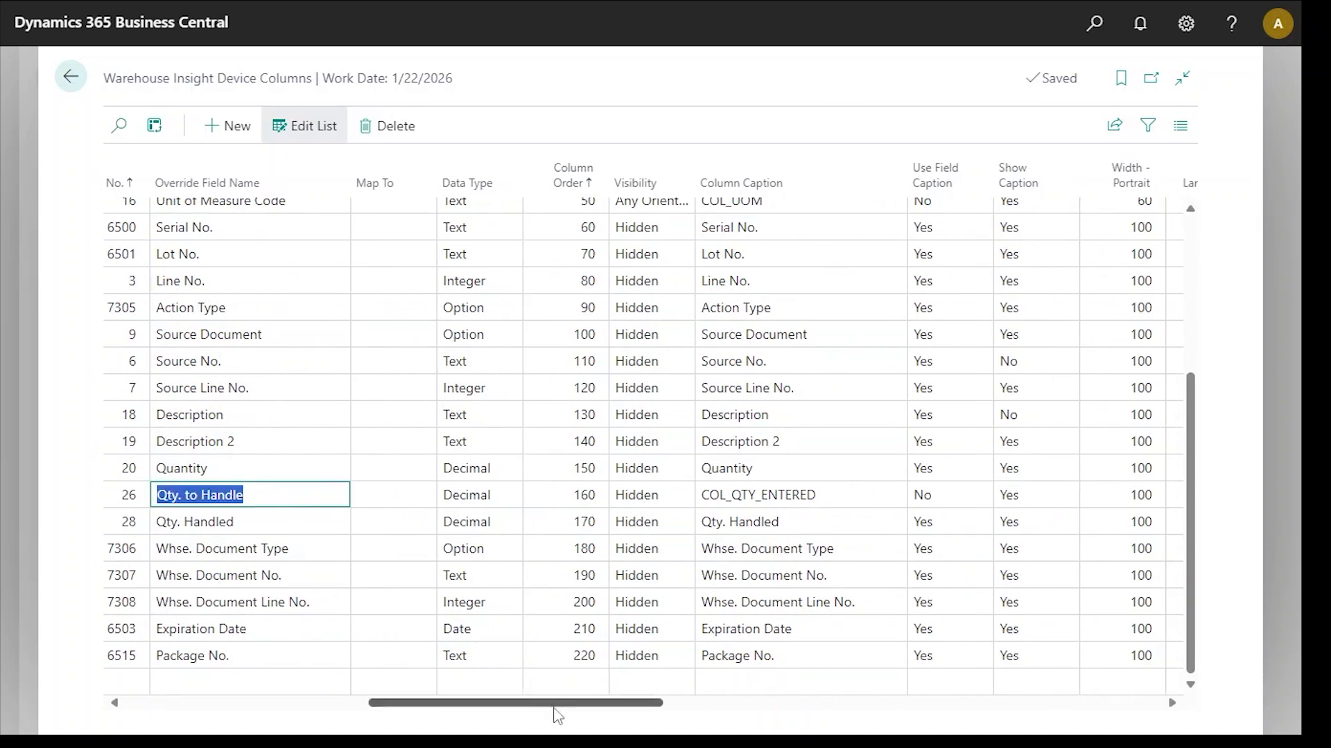
left_click_drag(535, 704, 766, 703)
left_click(1142, 495)
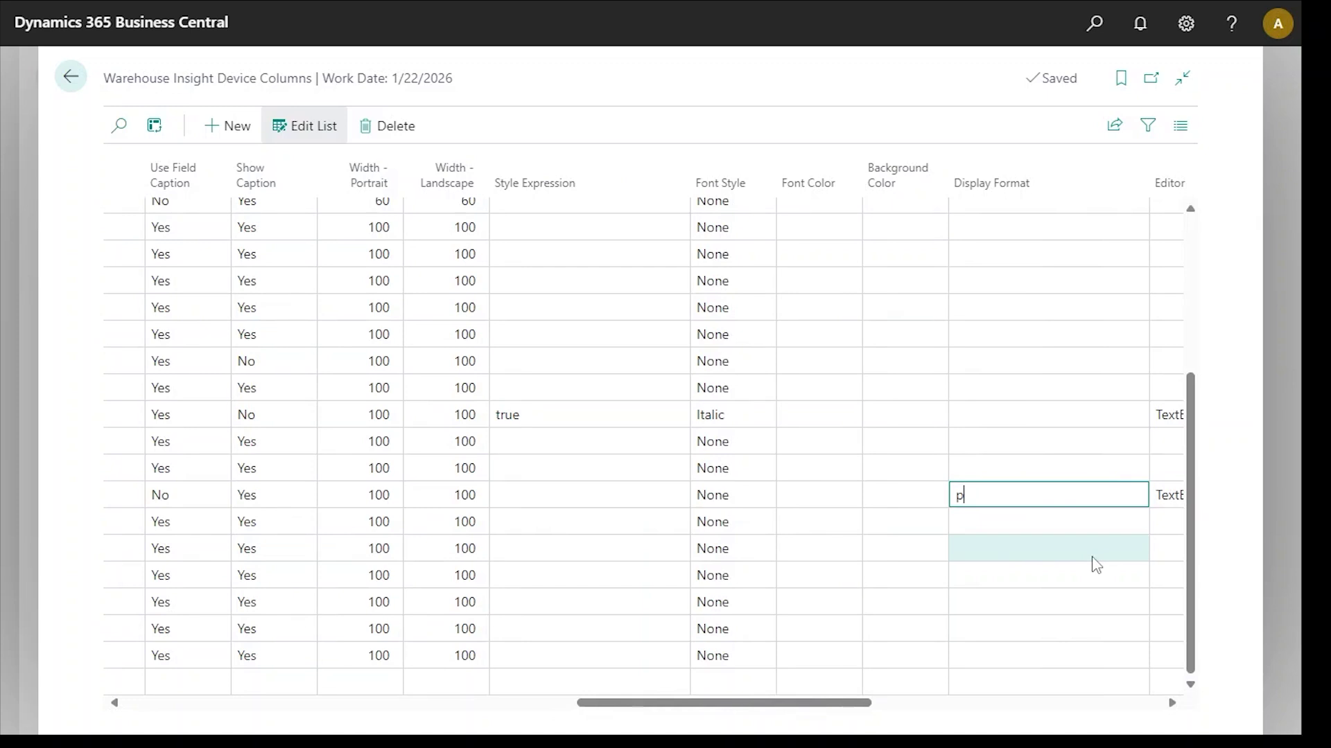
key("Up")
key("Down")
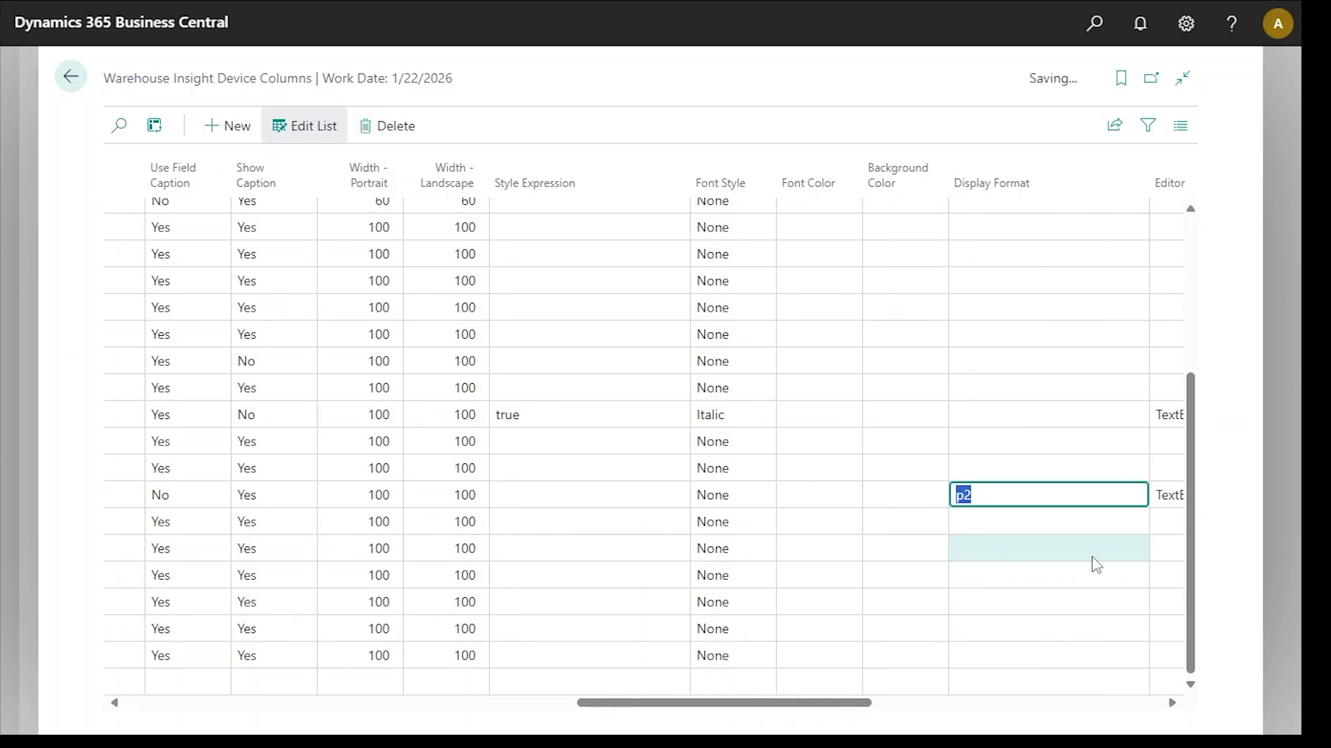
Reopen pick PI000029 on the handheld to see Qty. Entered shown as 500.00%
key("alt+Tab")
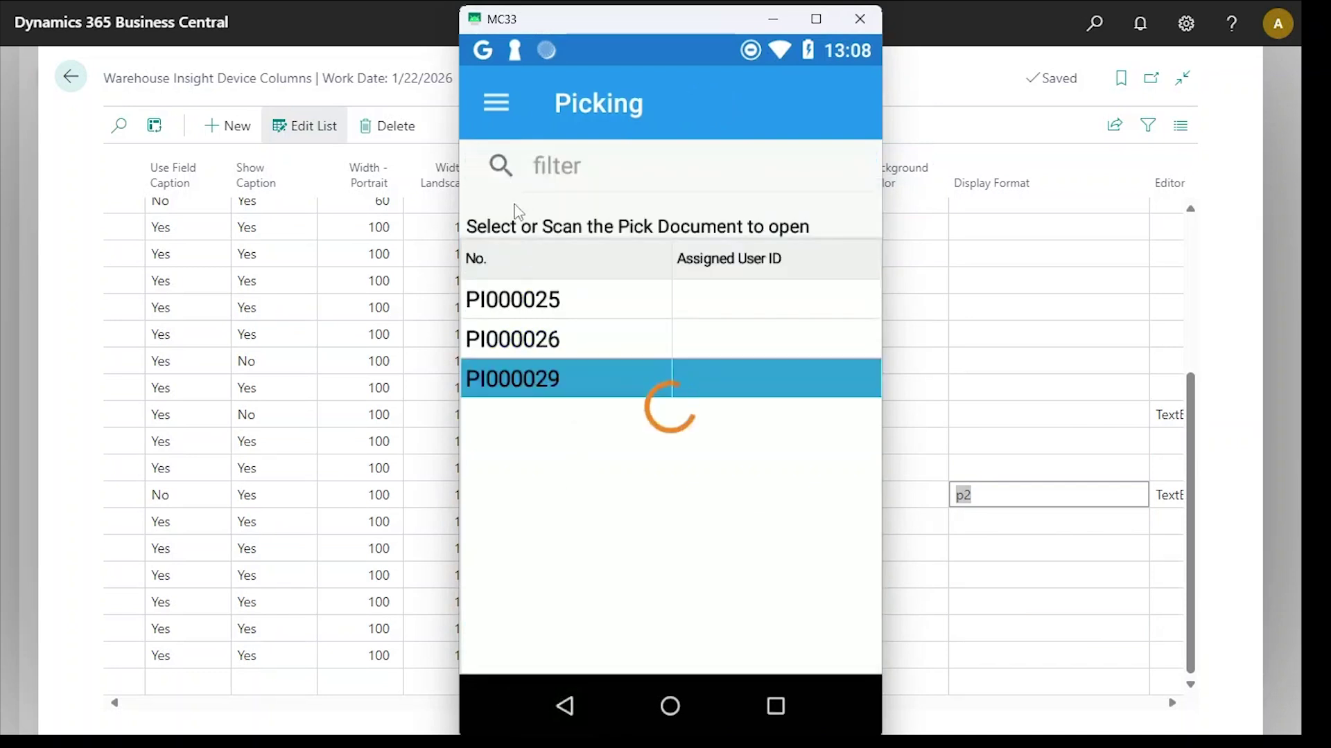
left_click(532, 389)
left_click(499, 101)
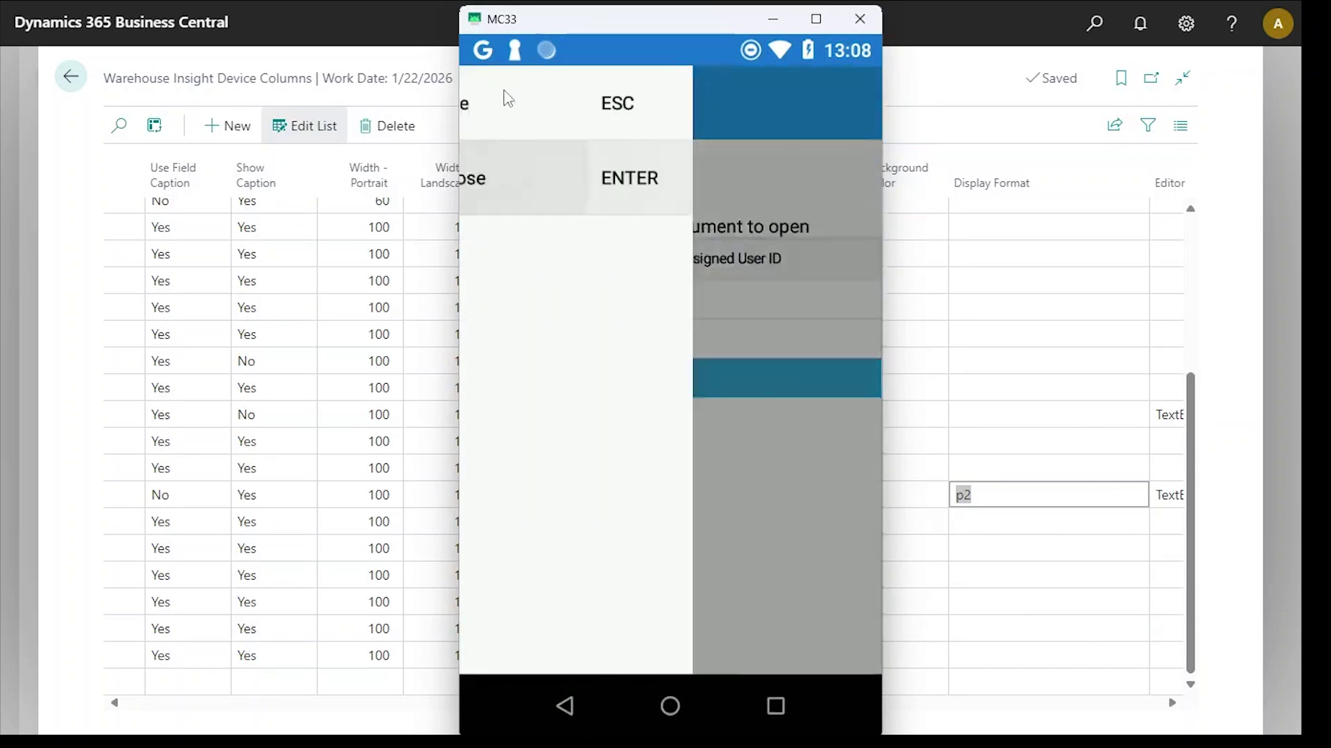
left_click(581, 191)
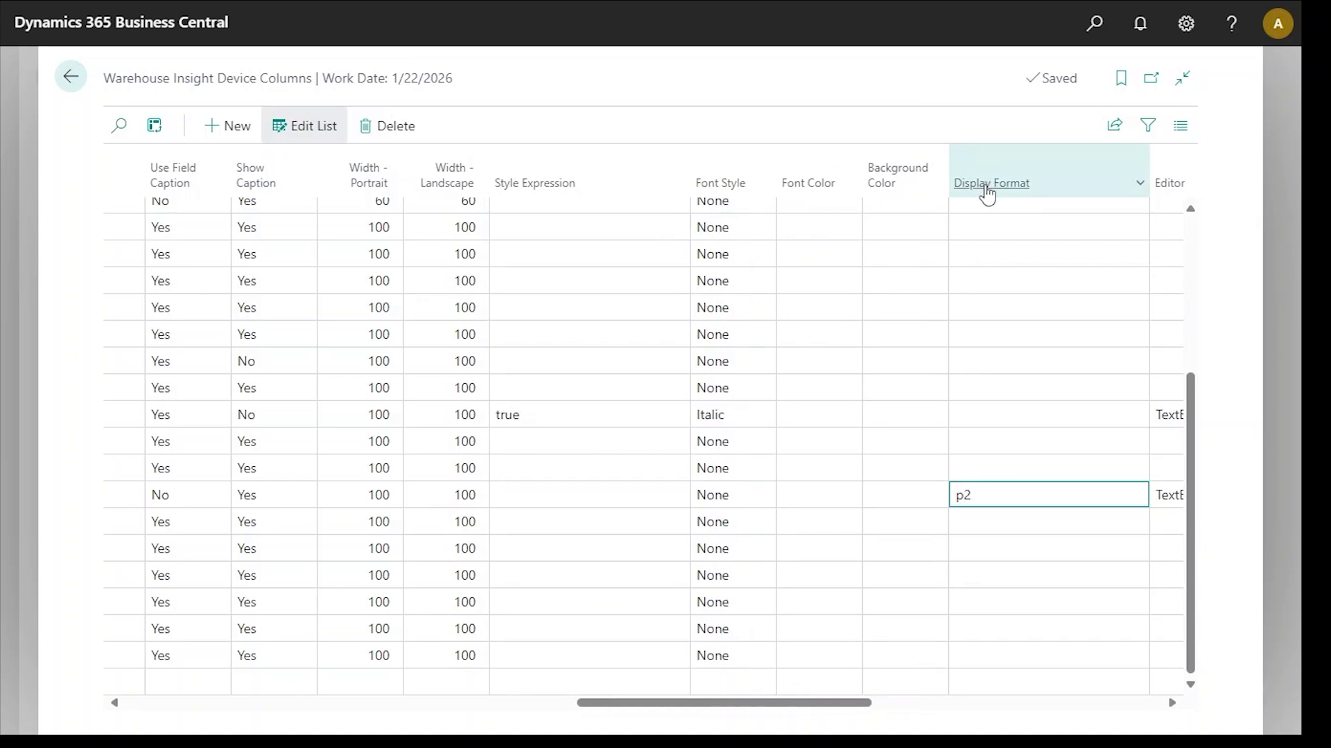
Change the Qty. to Handle display format from p2 to c2
mouse_move(986, 191)
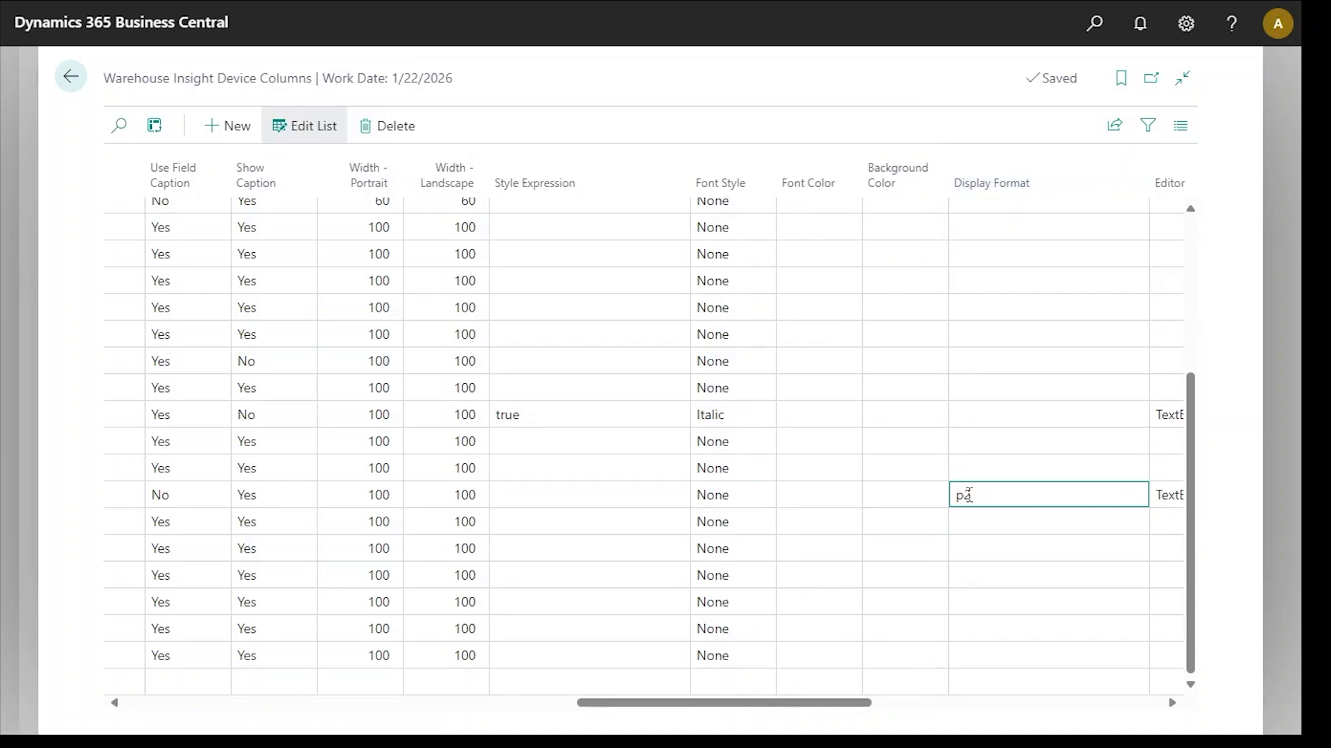
left_click(1028, 478)
key("Down")
Reopen PI000029 on the handheld and check the LS-MAN-10 line's quantity shows as currency
key("alt+Tab")
left_click(565, 706)
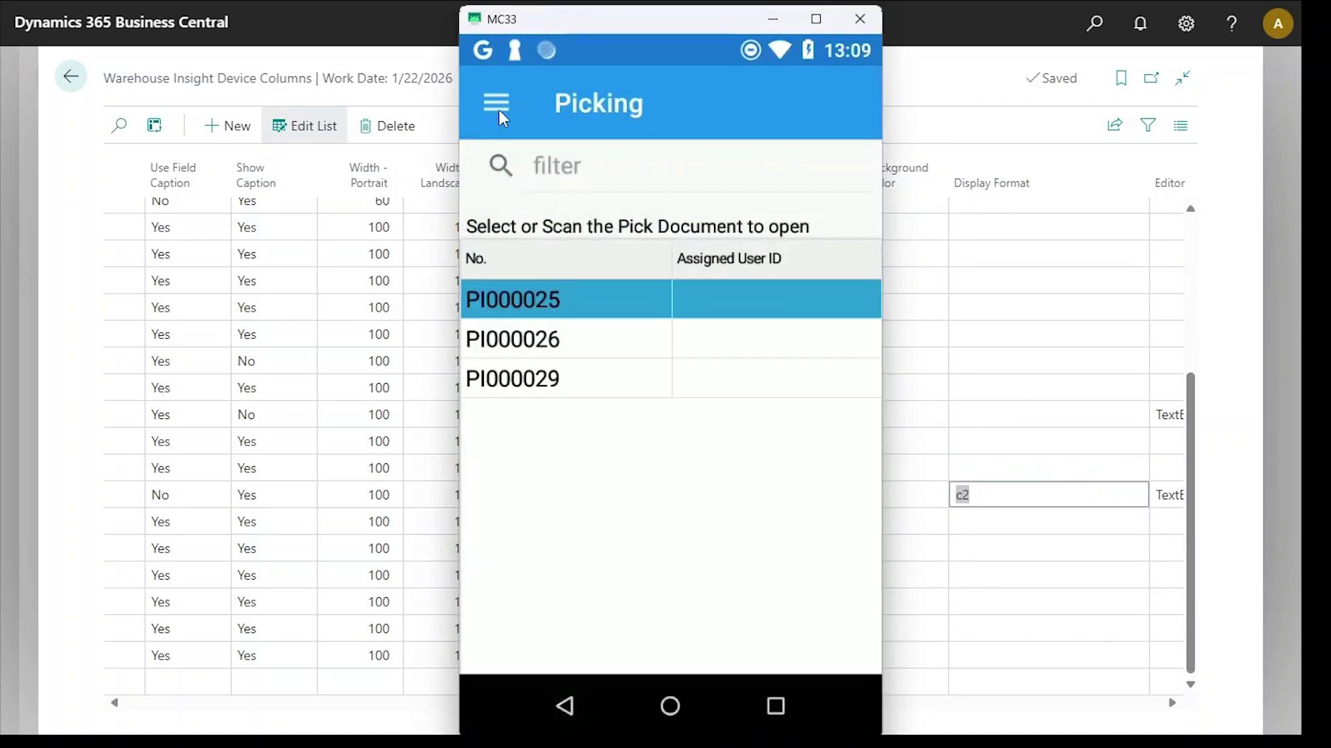
left_click(496, 102)
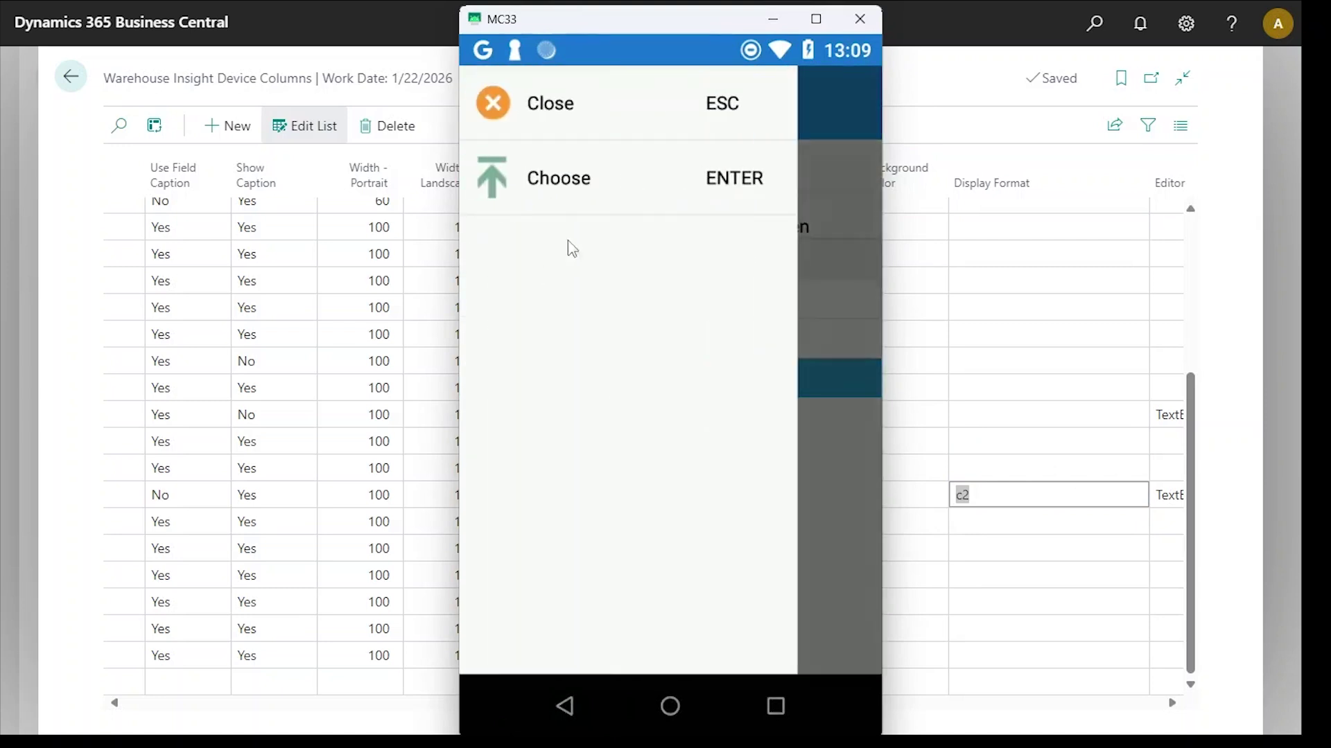
left_click(566, 183)
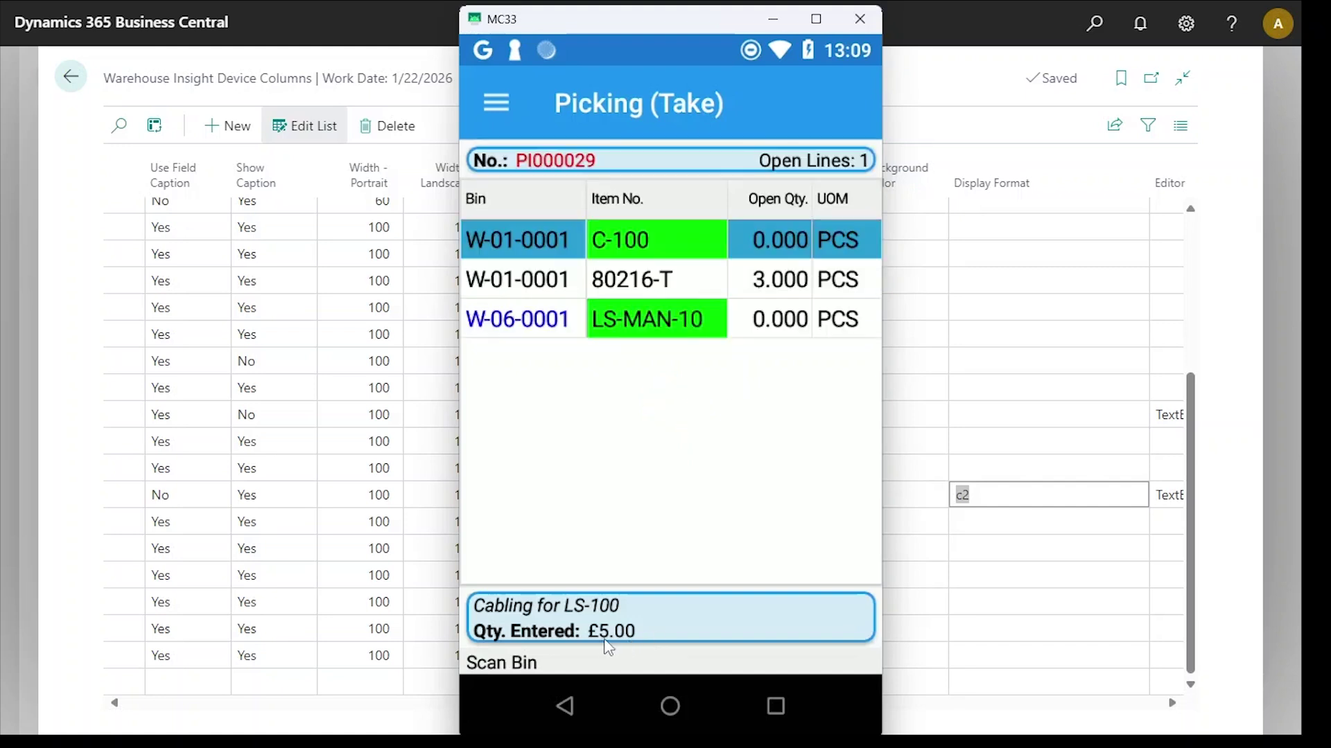
left_click(489, 331)
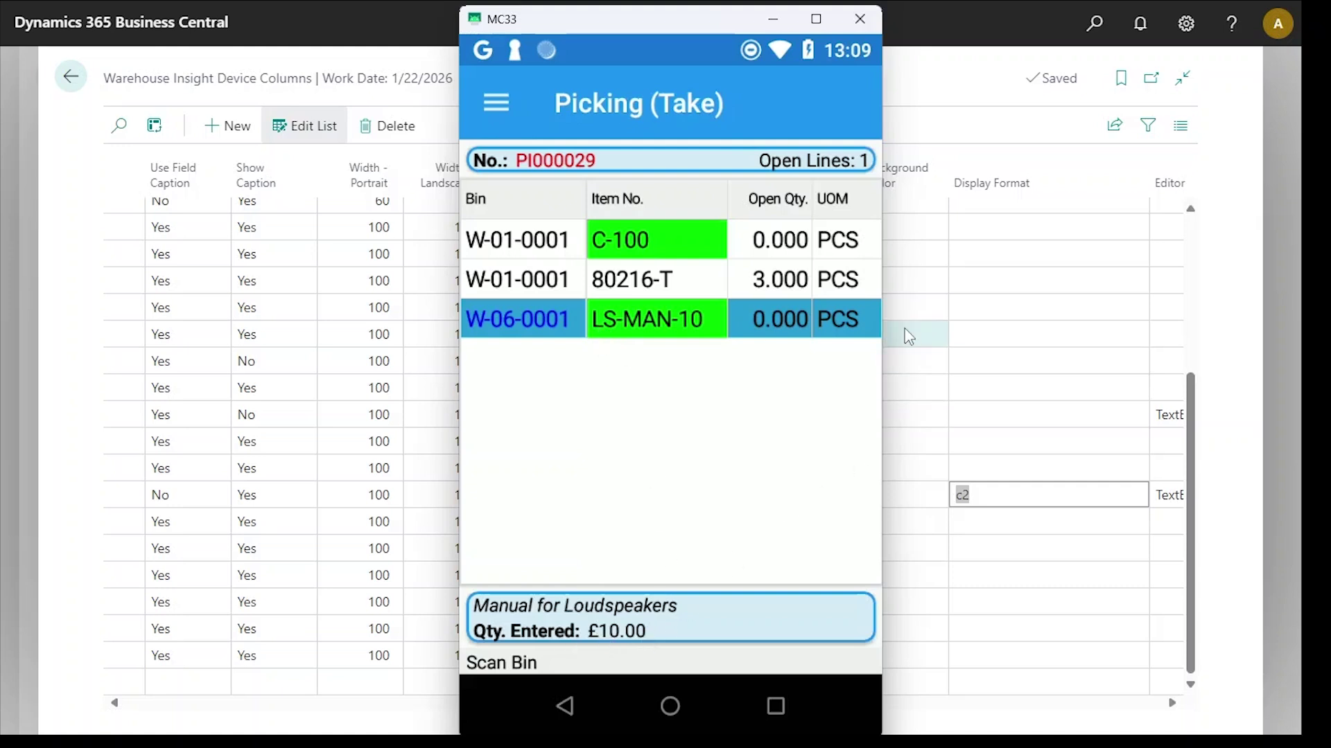
left_click(956, 126)
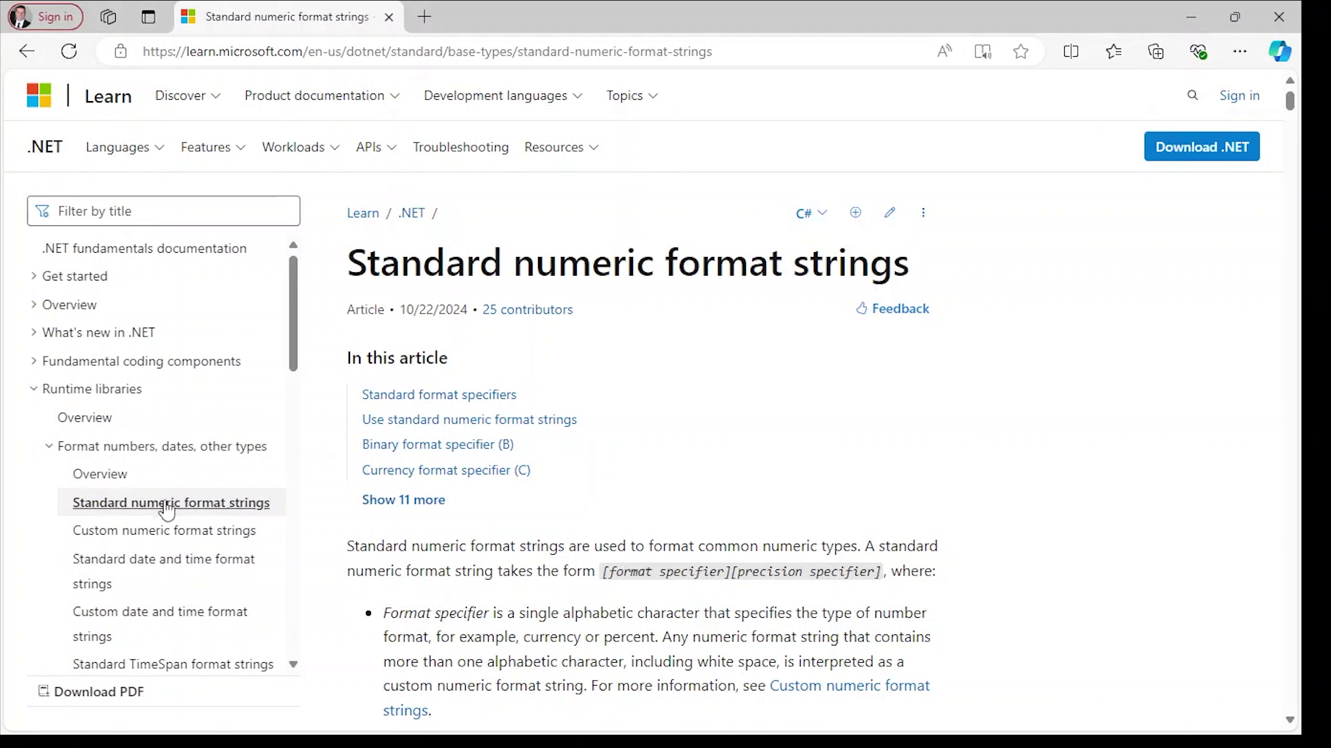
Read through the numeric format strings reference, then the Standard date and time format strings article
scroll(252, 511, "down", 3)
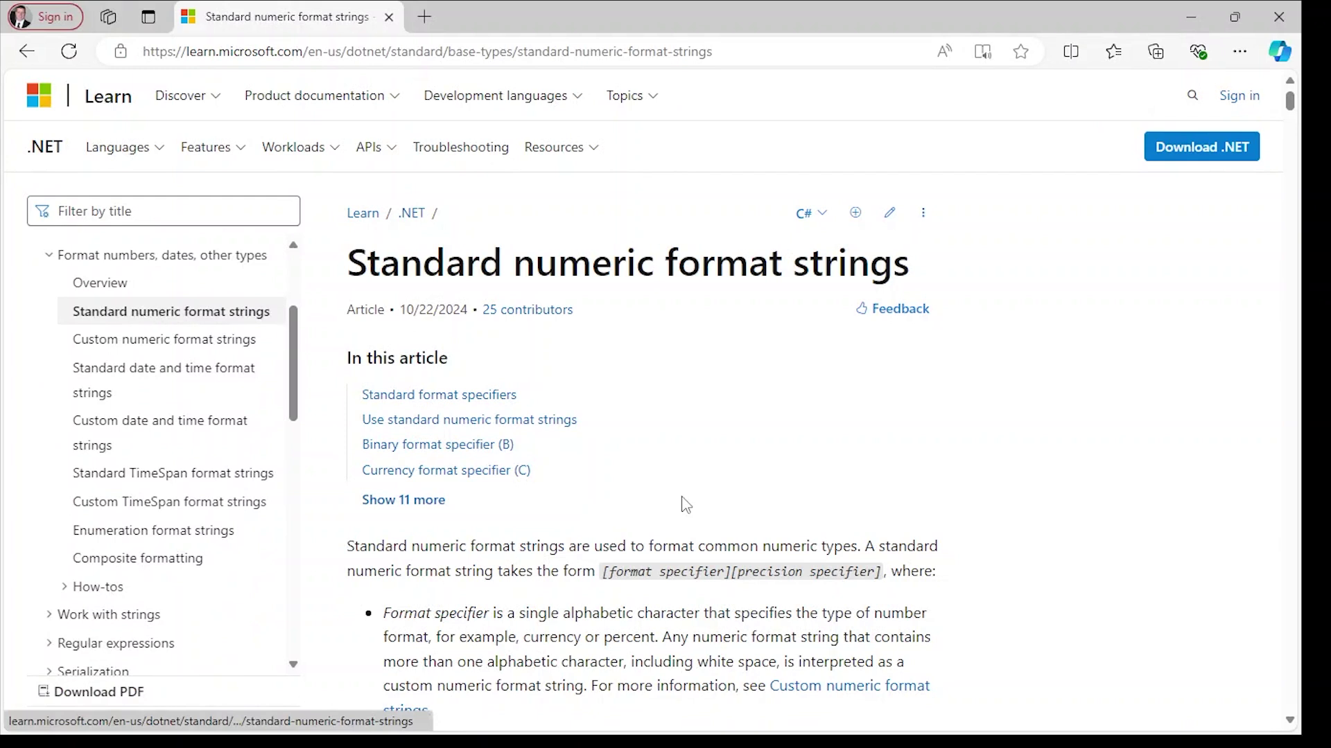
scroll(684, 505, "down", 15)
scroll(685, 506, "down", 15)
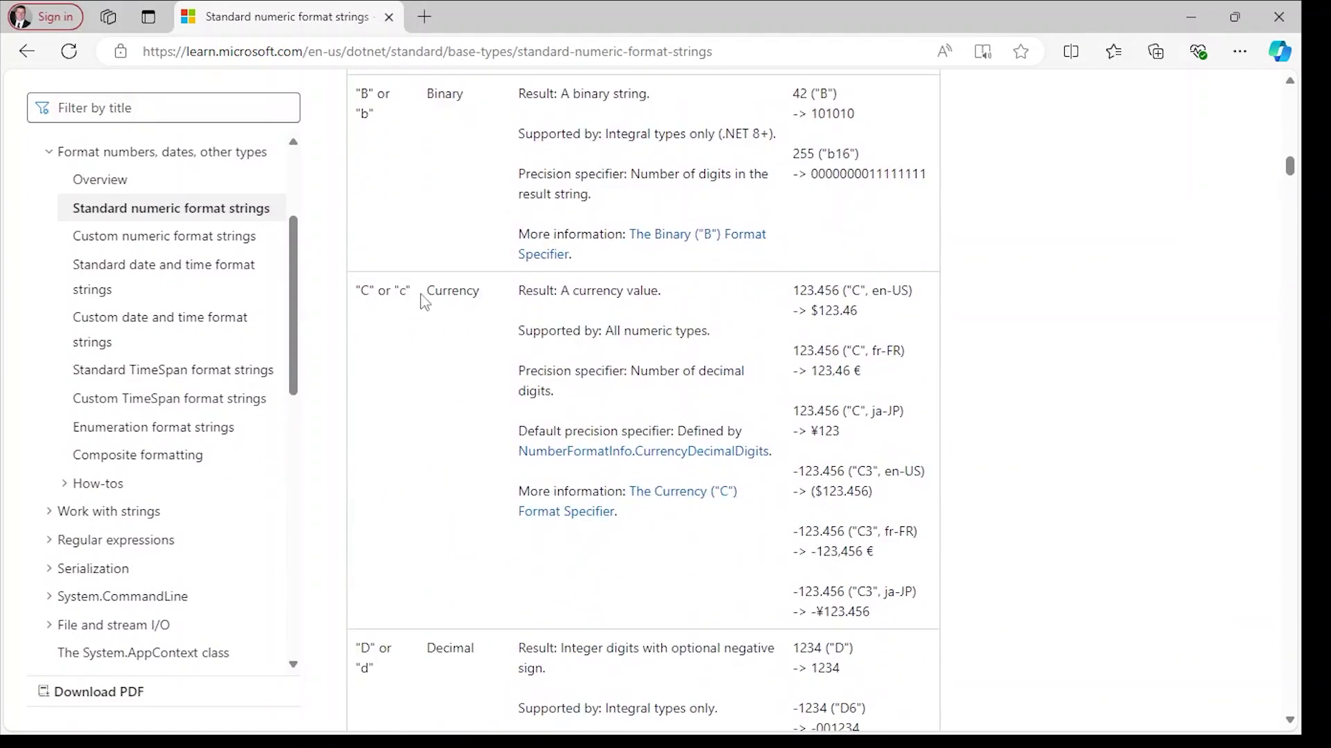
scroll(435, 334, "down", 5)
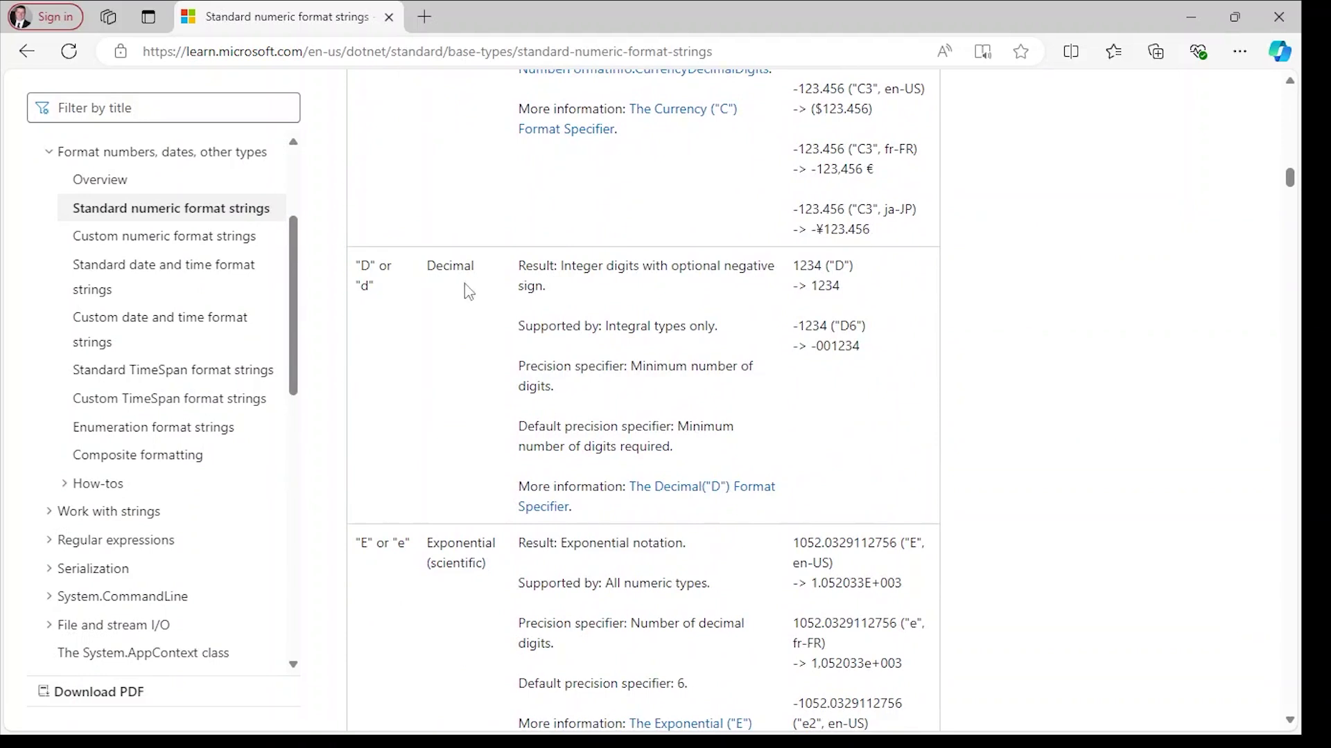
scroll(679, 364, "down", 4)
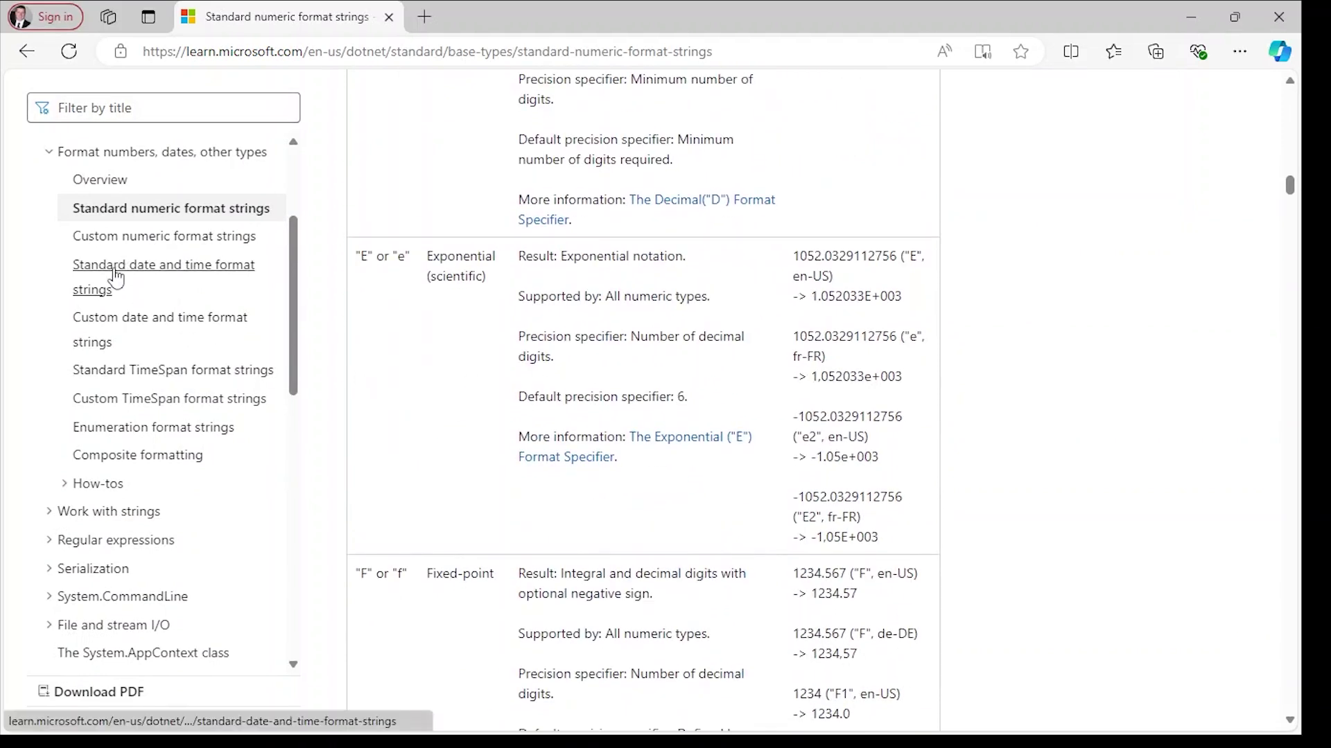
left_click(117, 275)
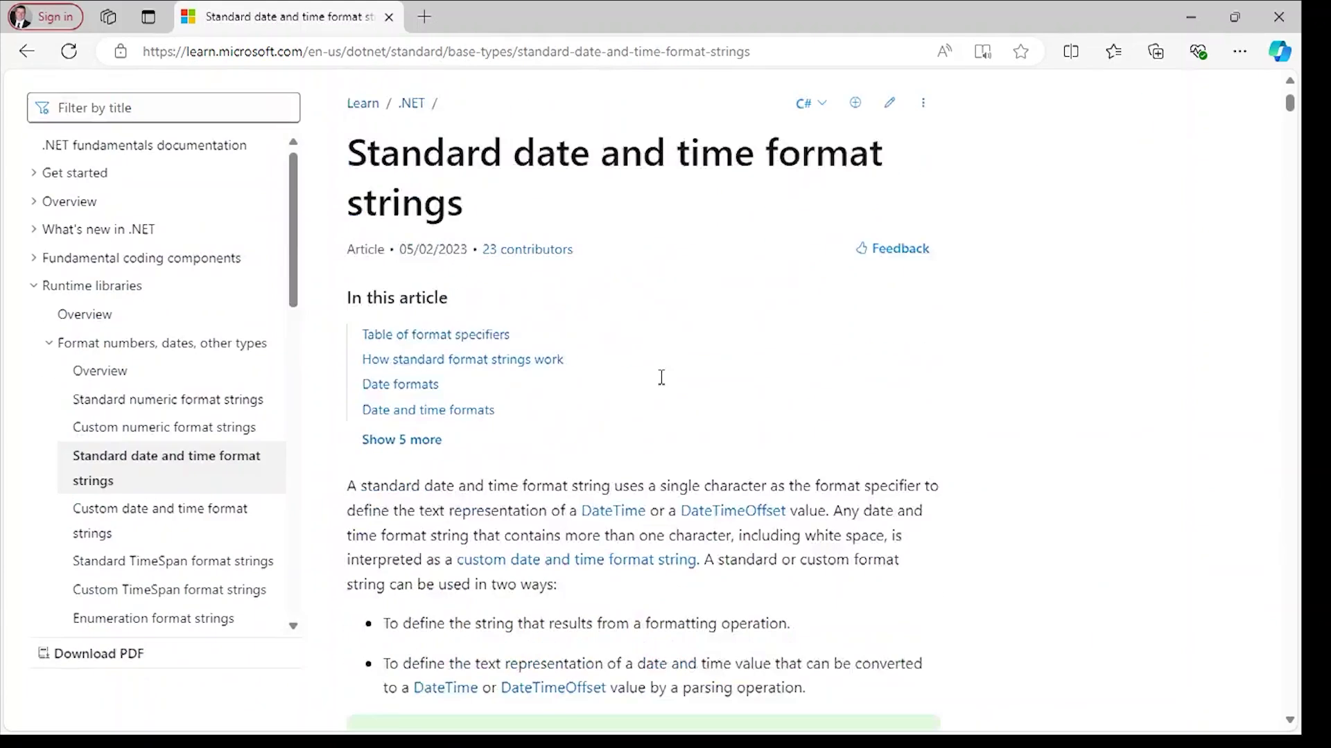
scroll(659, 377, "down", 10)
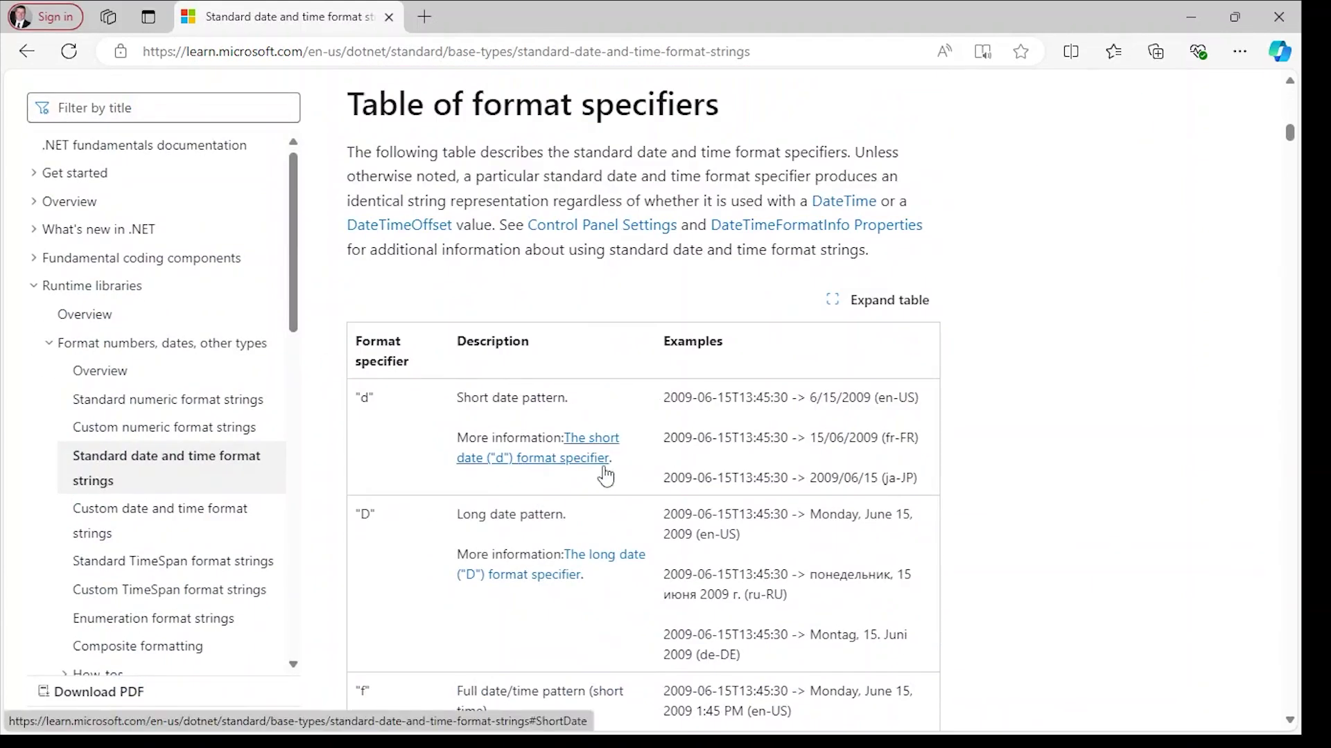
scroll(600, 484, "down", 4)
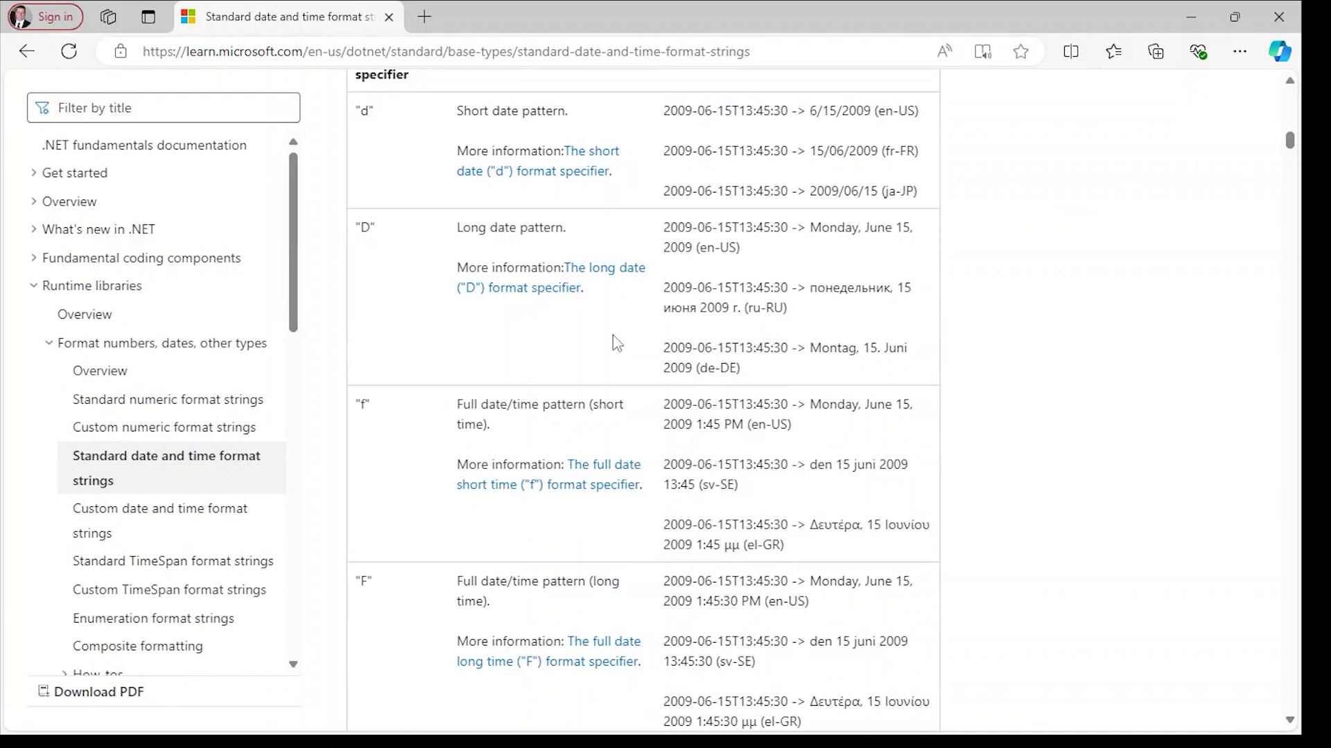
scroll(615, 343, "up", 11)
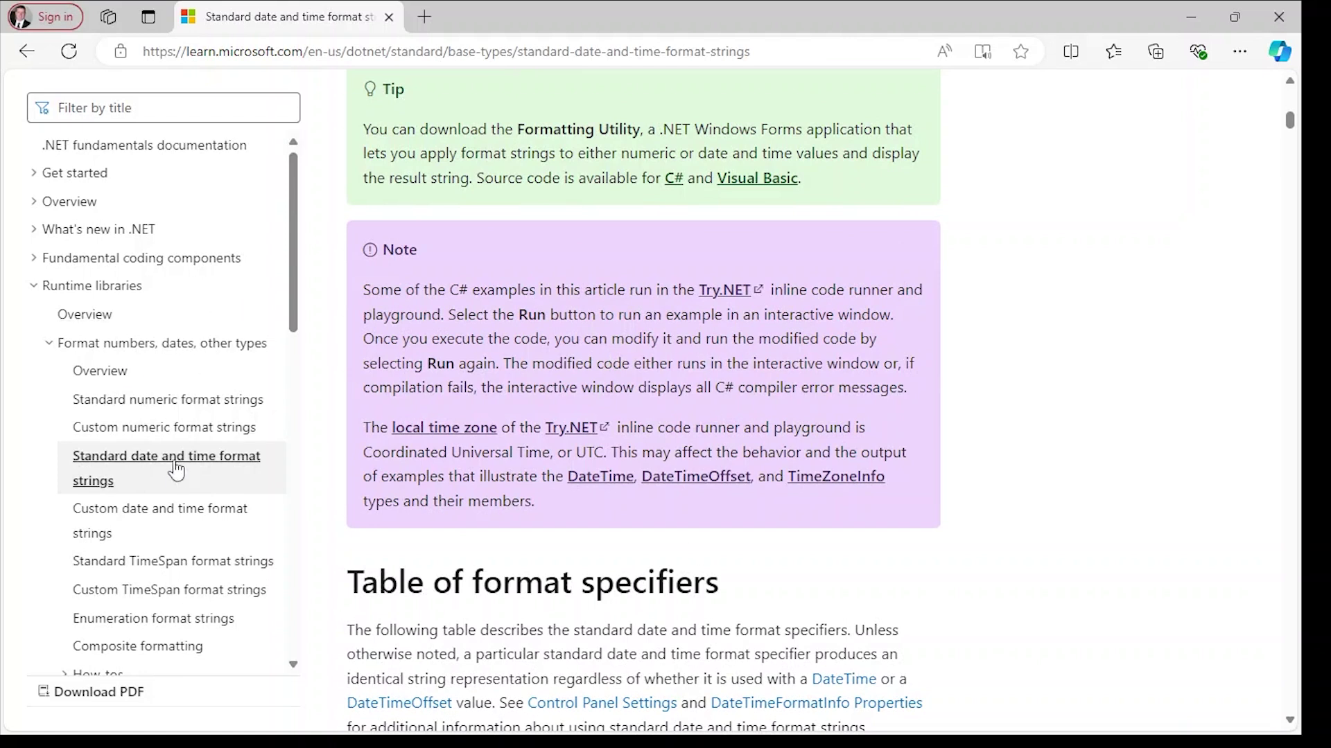
scroll(461, 305, "up", 12)
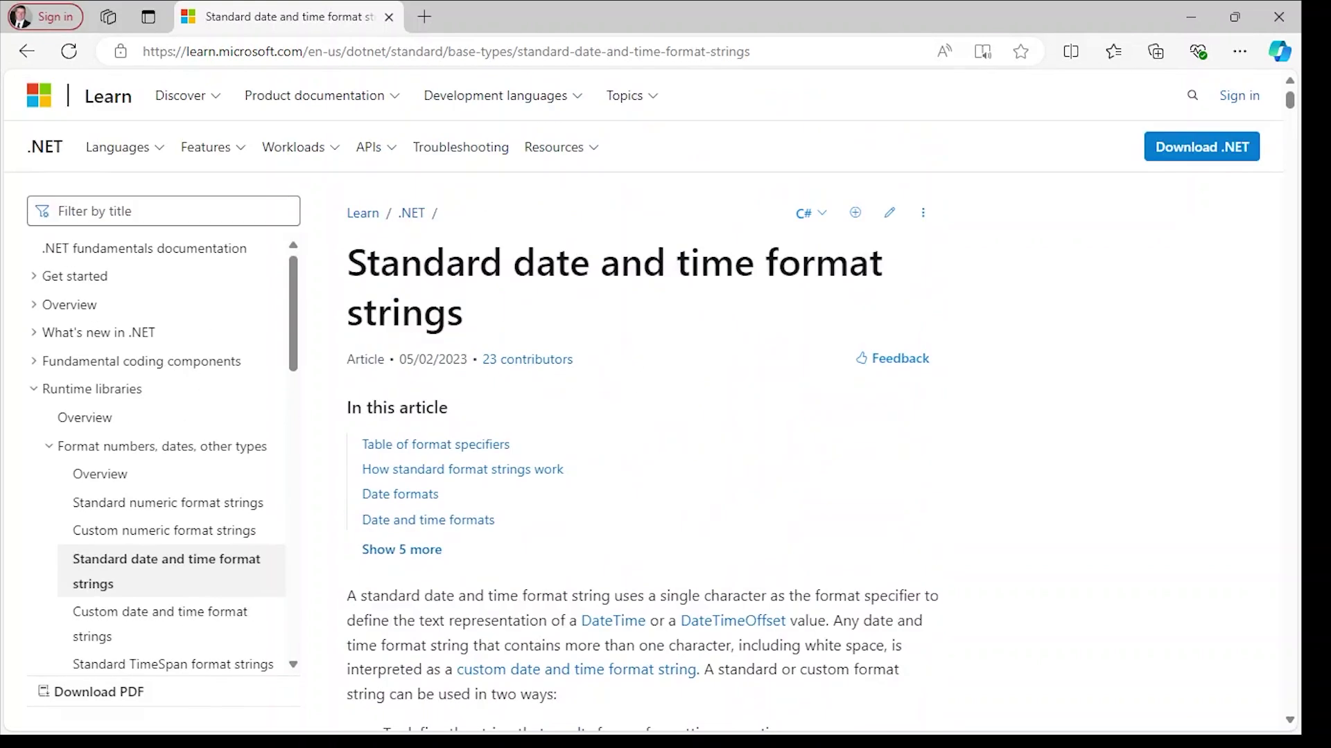
On the handheld, view the entered quantities of the 80216-T and C-100 lines
key("alt+Tab")
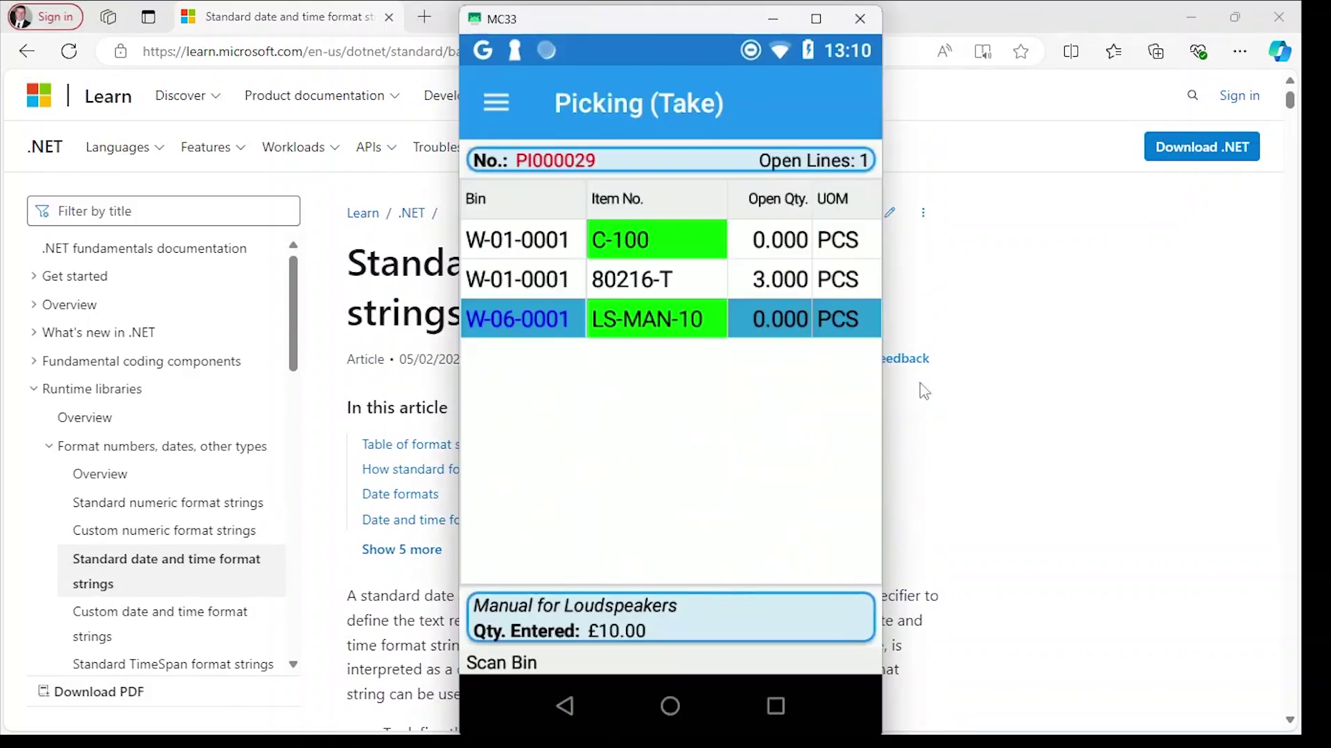
left_click(514, 286)
left_click(513, 250)
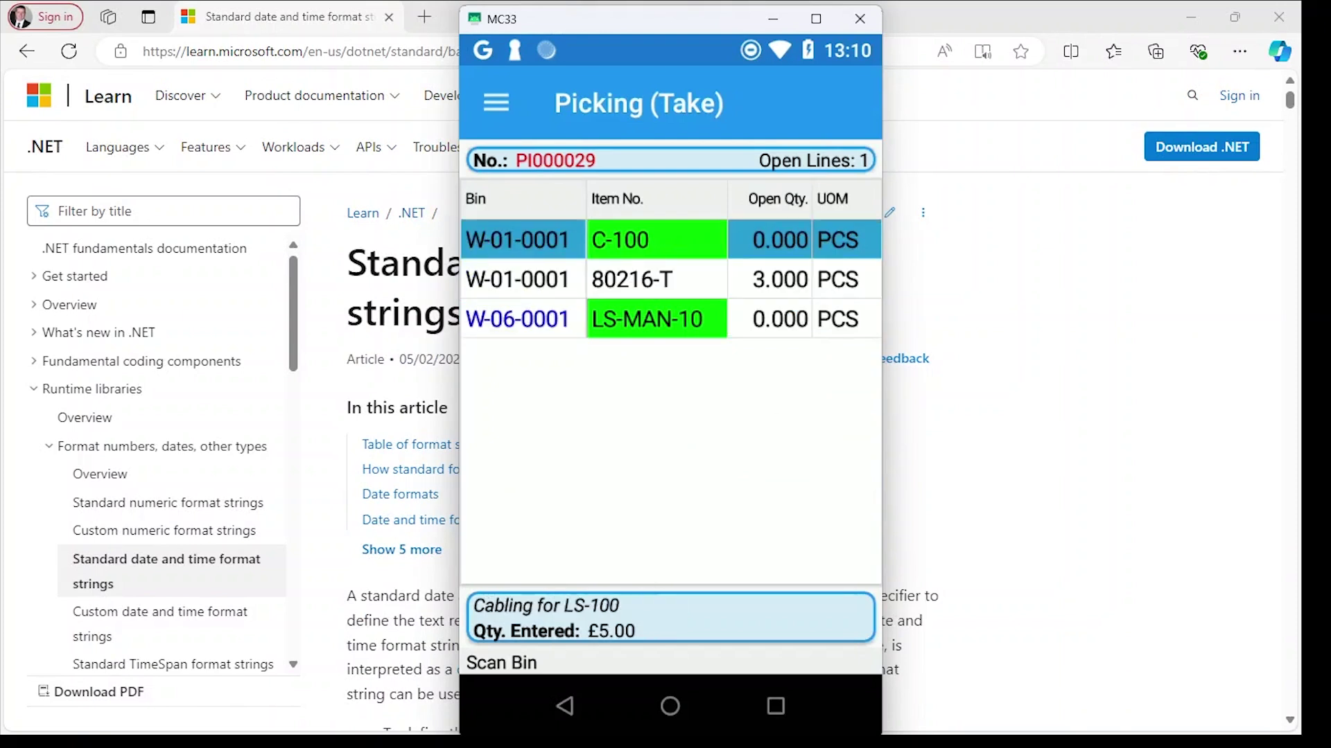